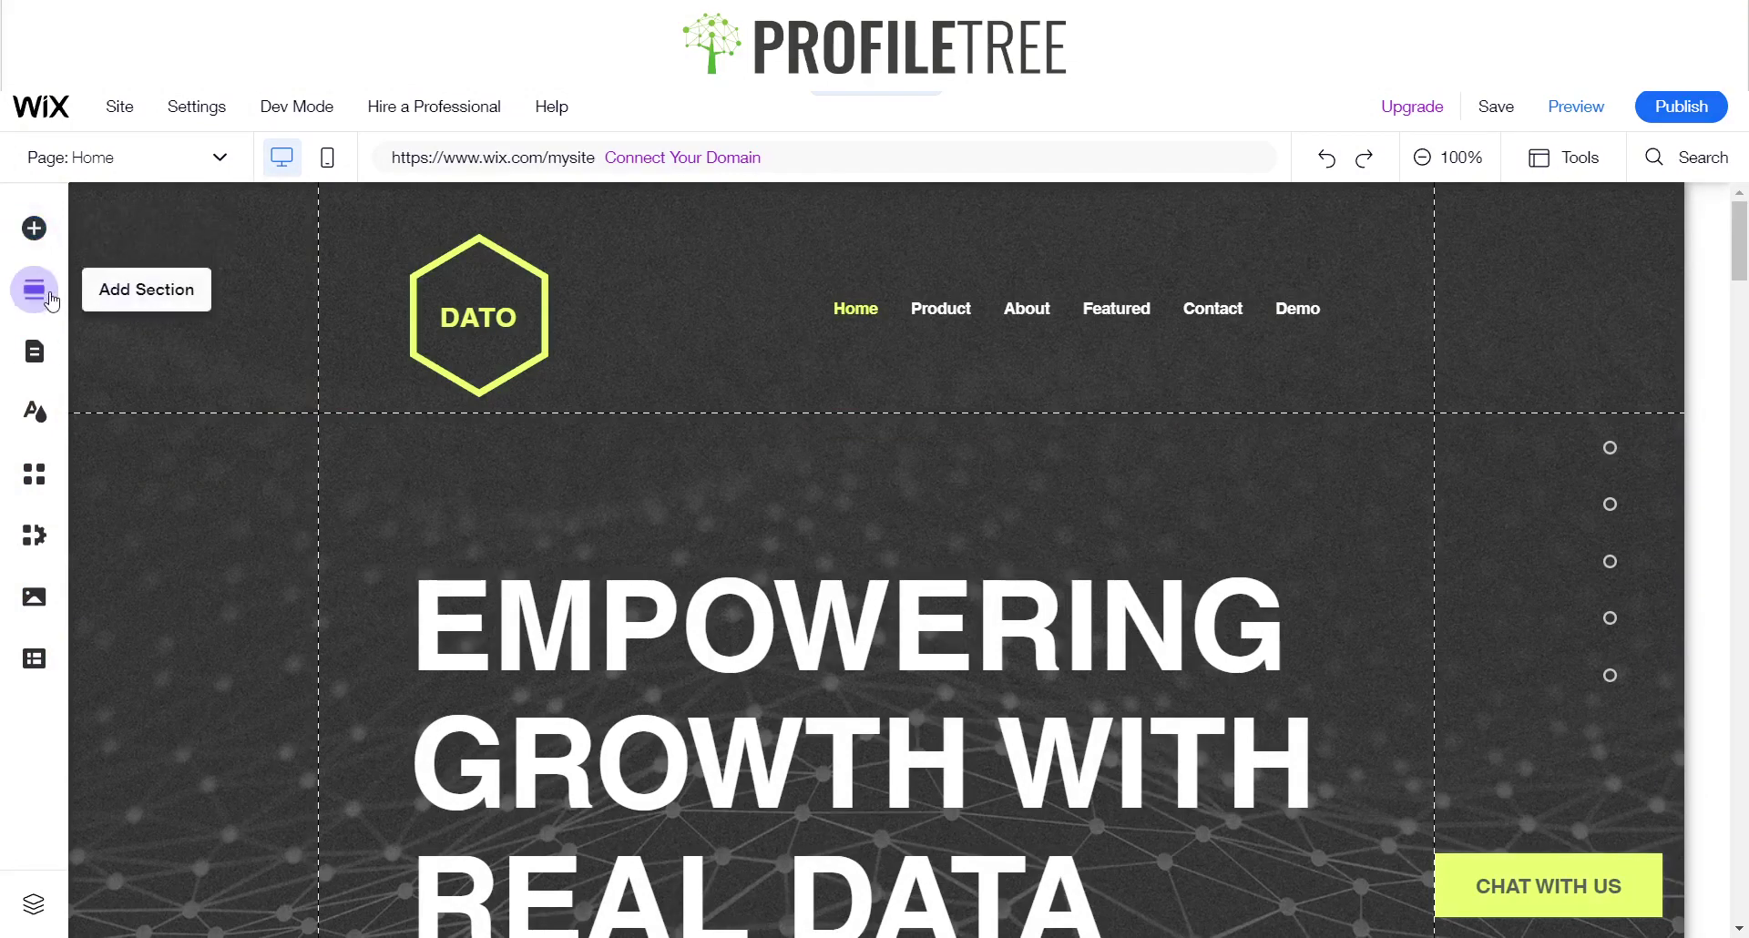
- Insert a new dark network-pattern section design below the MEET DATO section
scroll(511, 574, "down", 9)
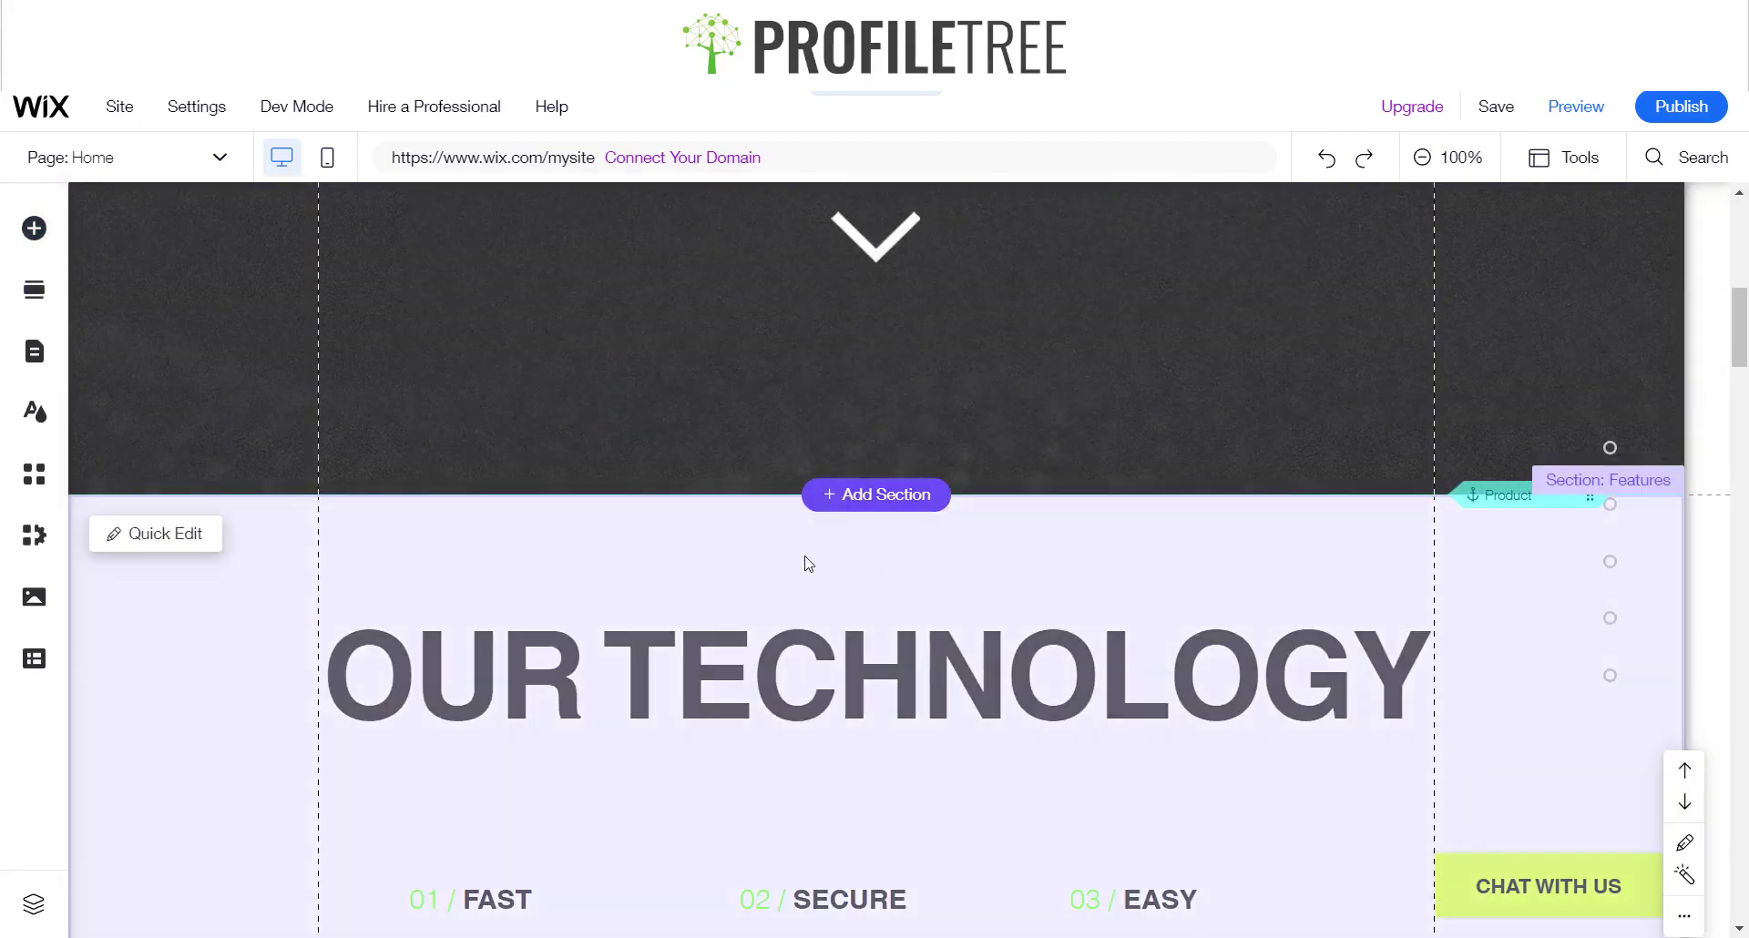
scroll(779, 577, "down", 20)
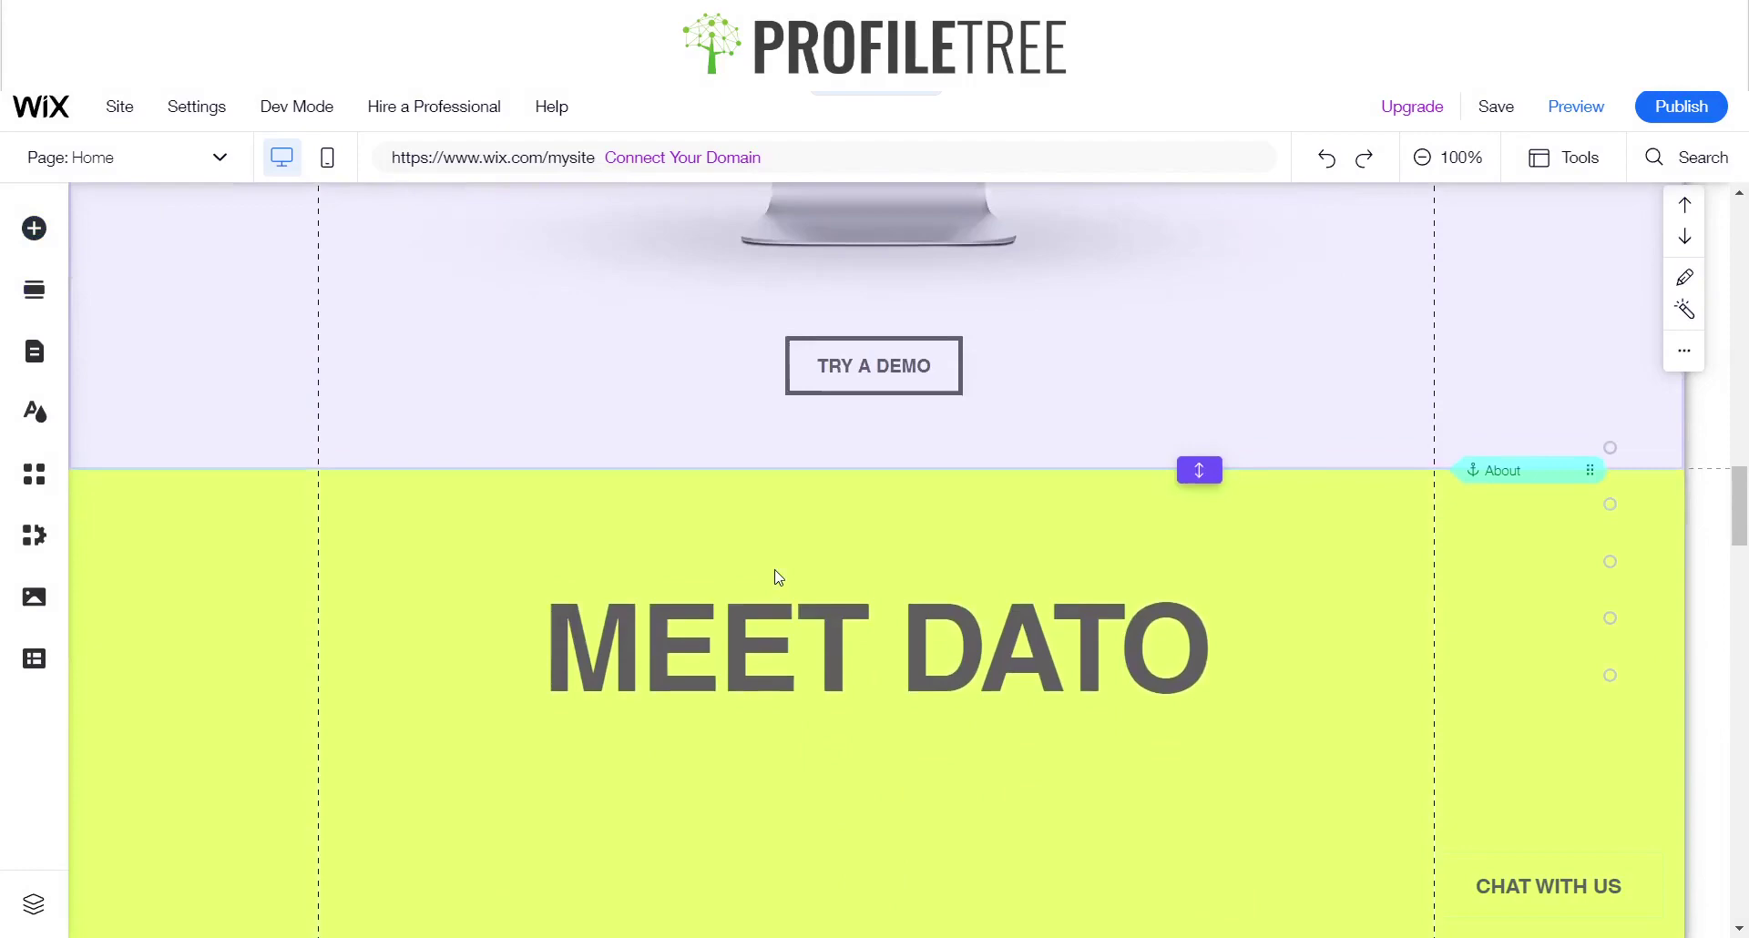
scroll(779, 577, "down", 7)
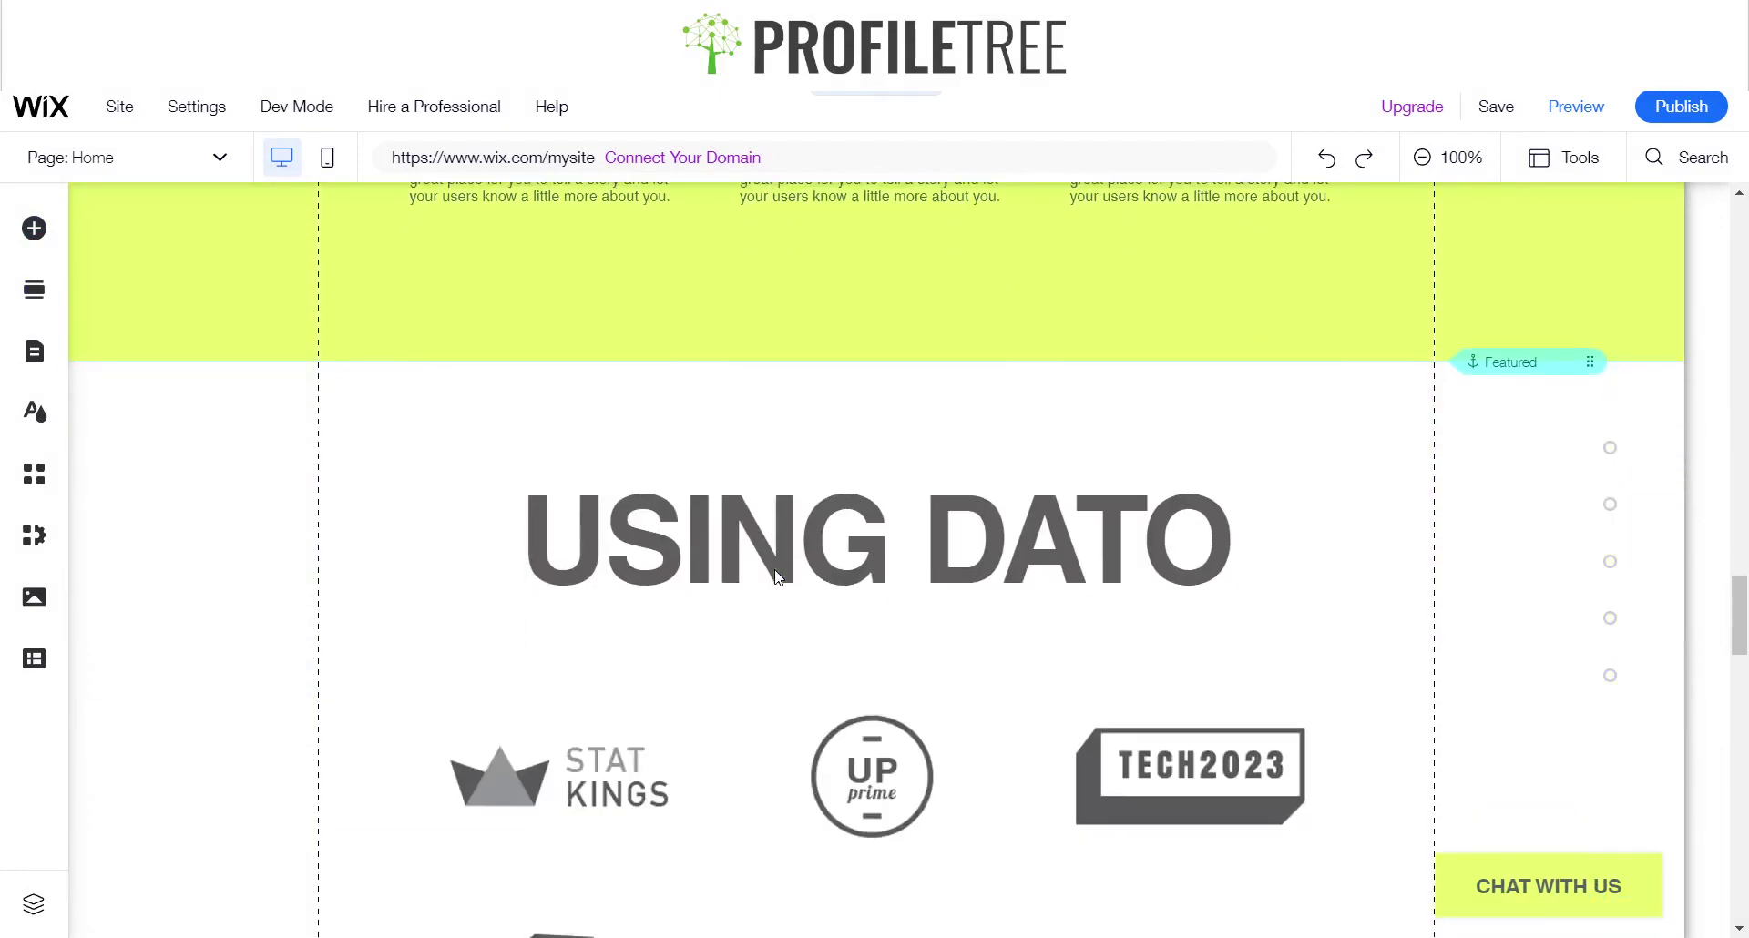
scroll(779, 578, "down", 12)
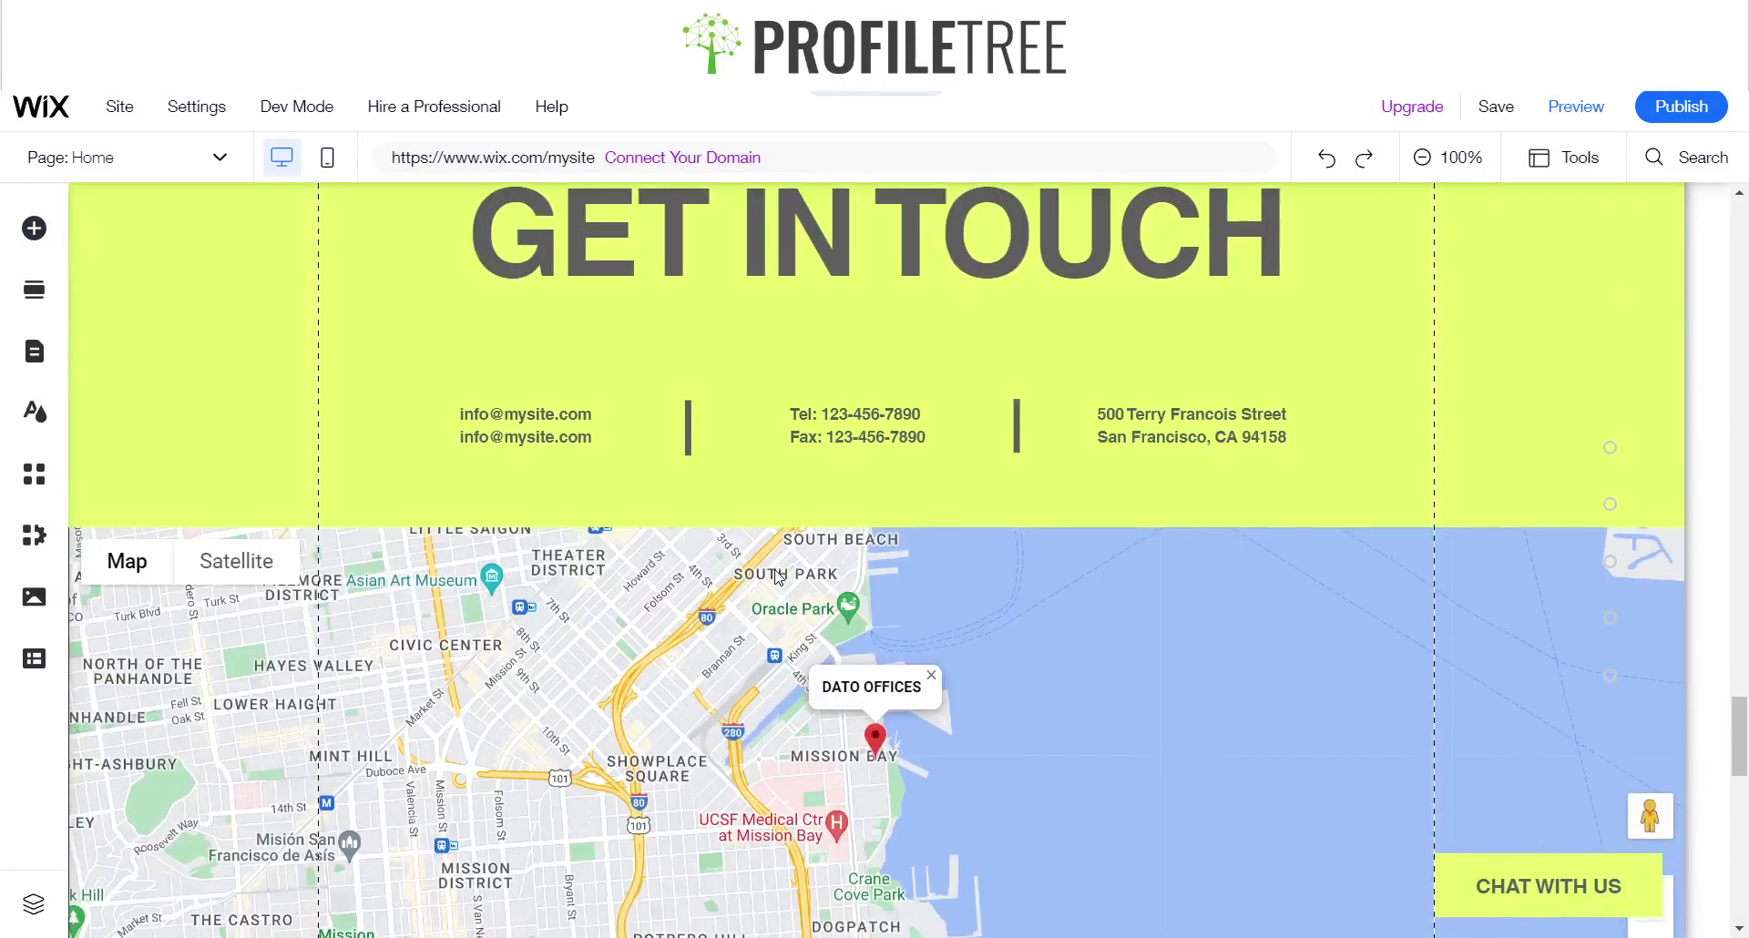
scroll(779, 578, "up", 5)
scroll(779, 578, "up", 10)
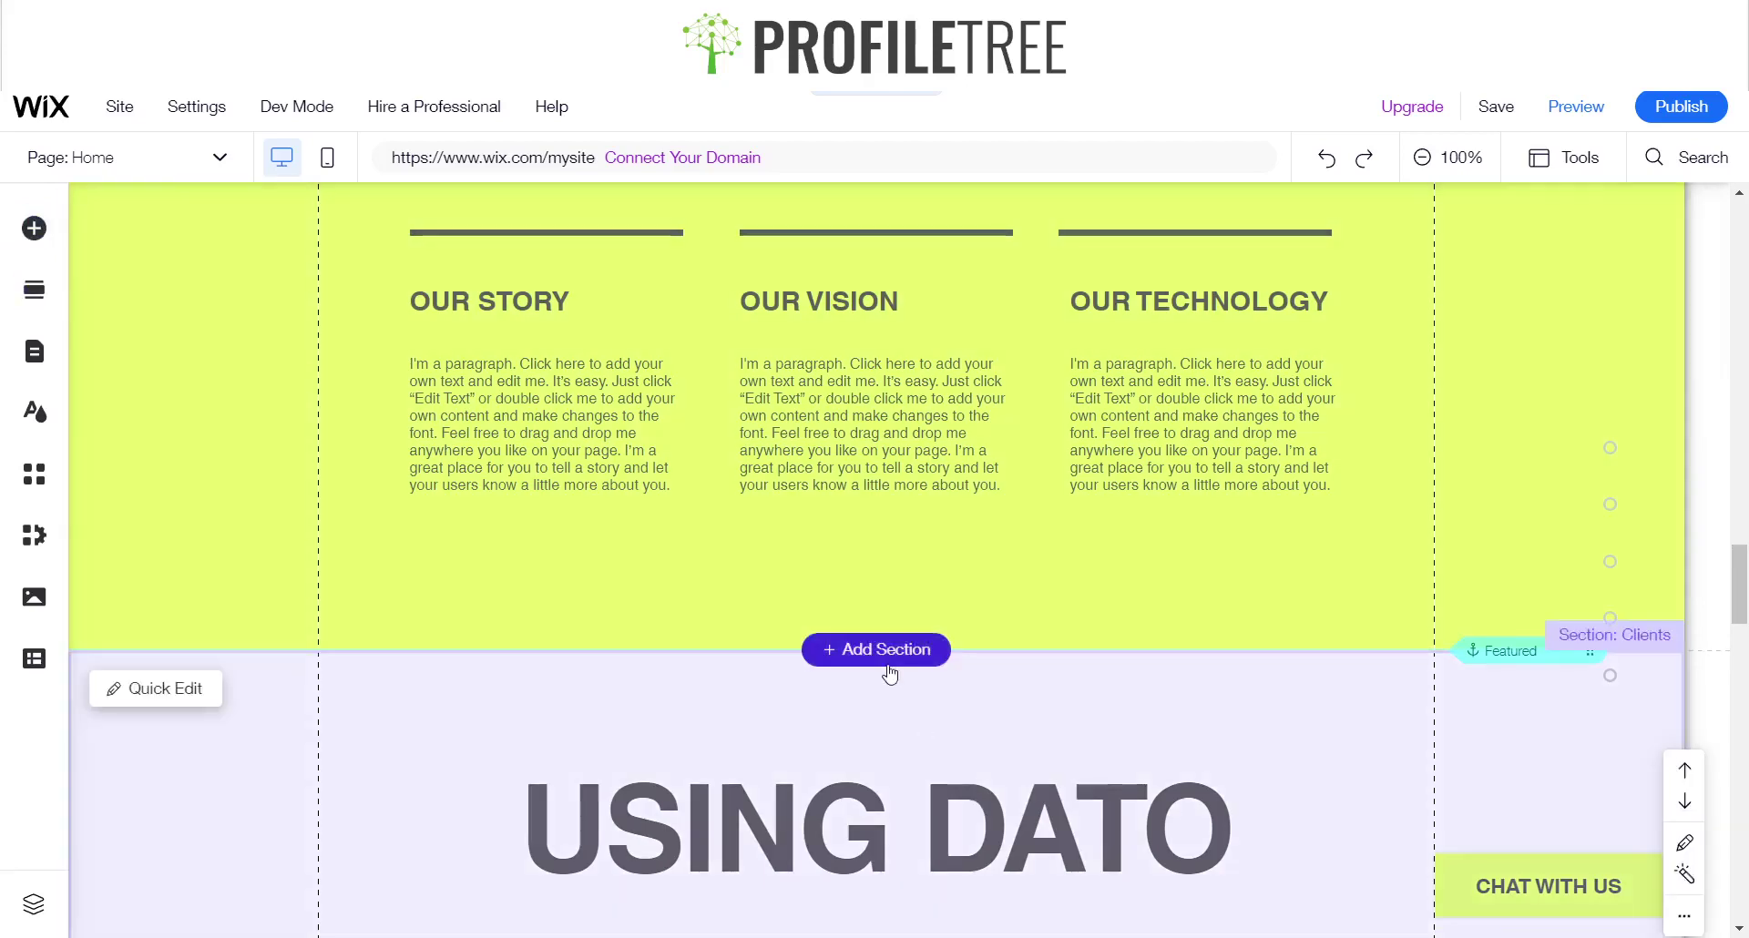
left_click(889, 666)
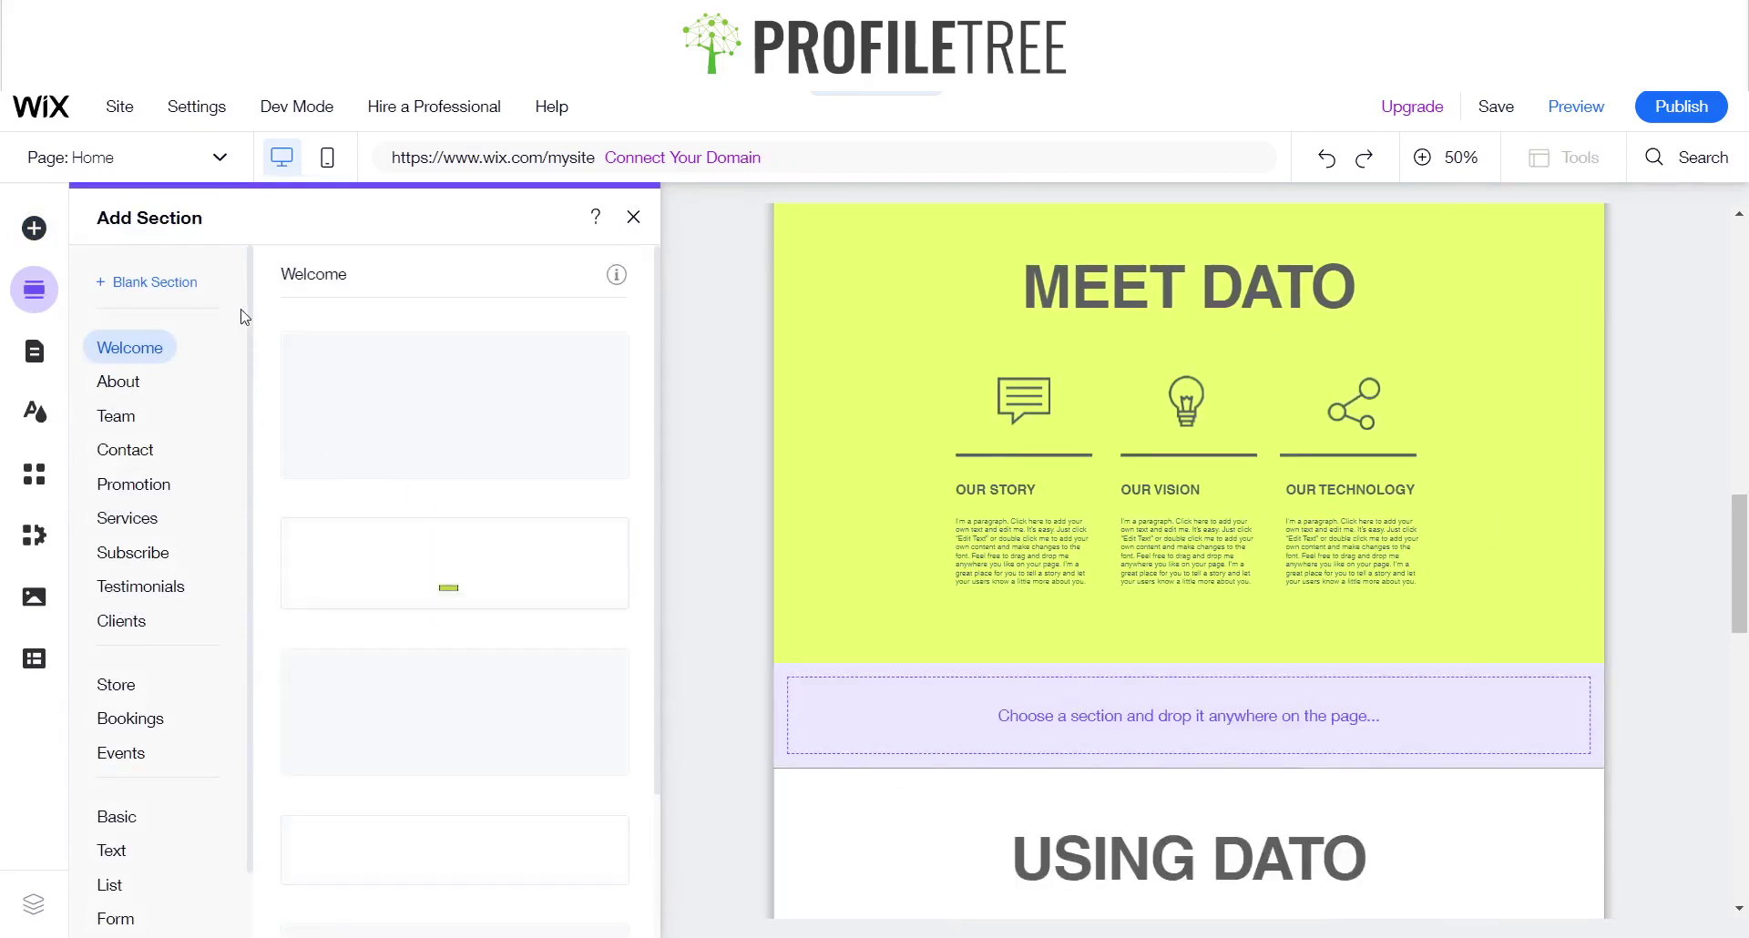
left_click(182, 284)
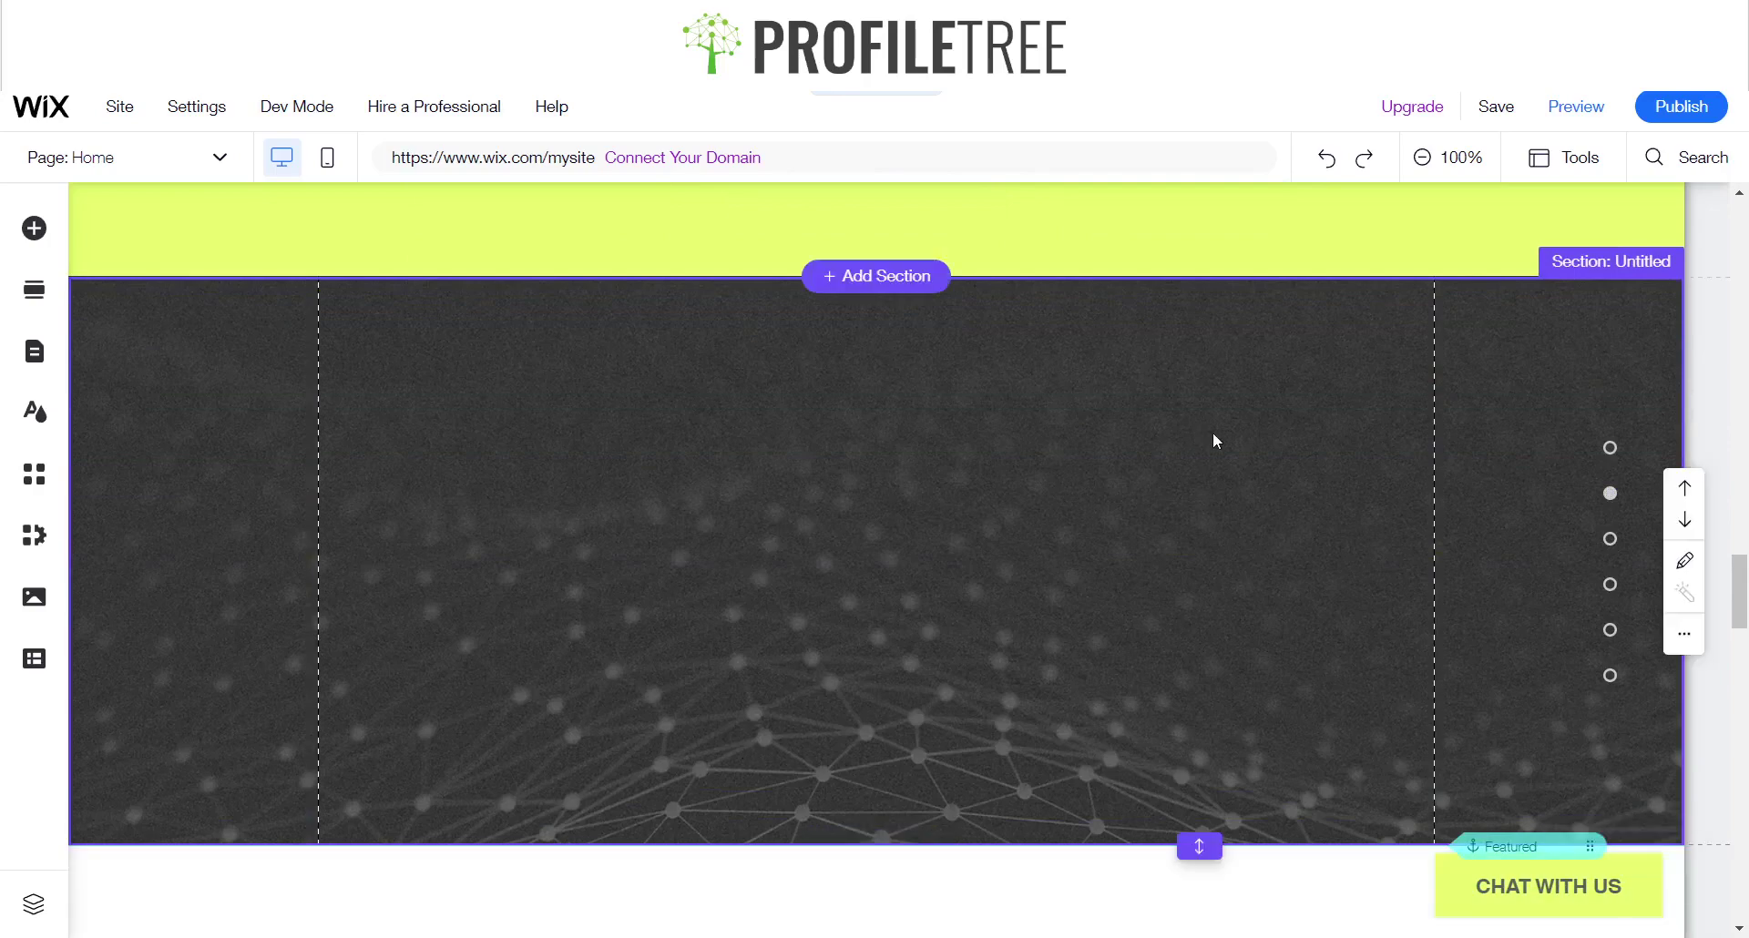
- Scroll around the page to check the new section above the USING DATO logos
scroll(999, 463, "down", 2)
scroll(998, 463, "down", 3)
scroll(999, 463, "up", 5)
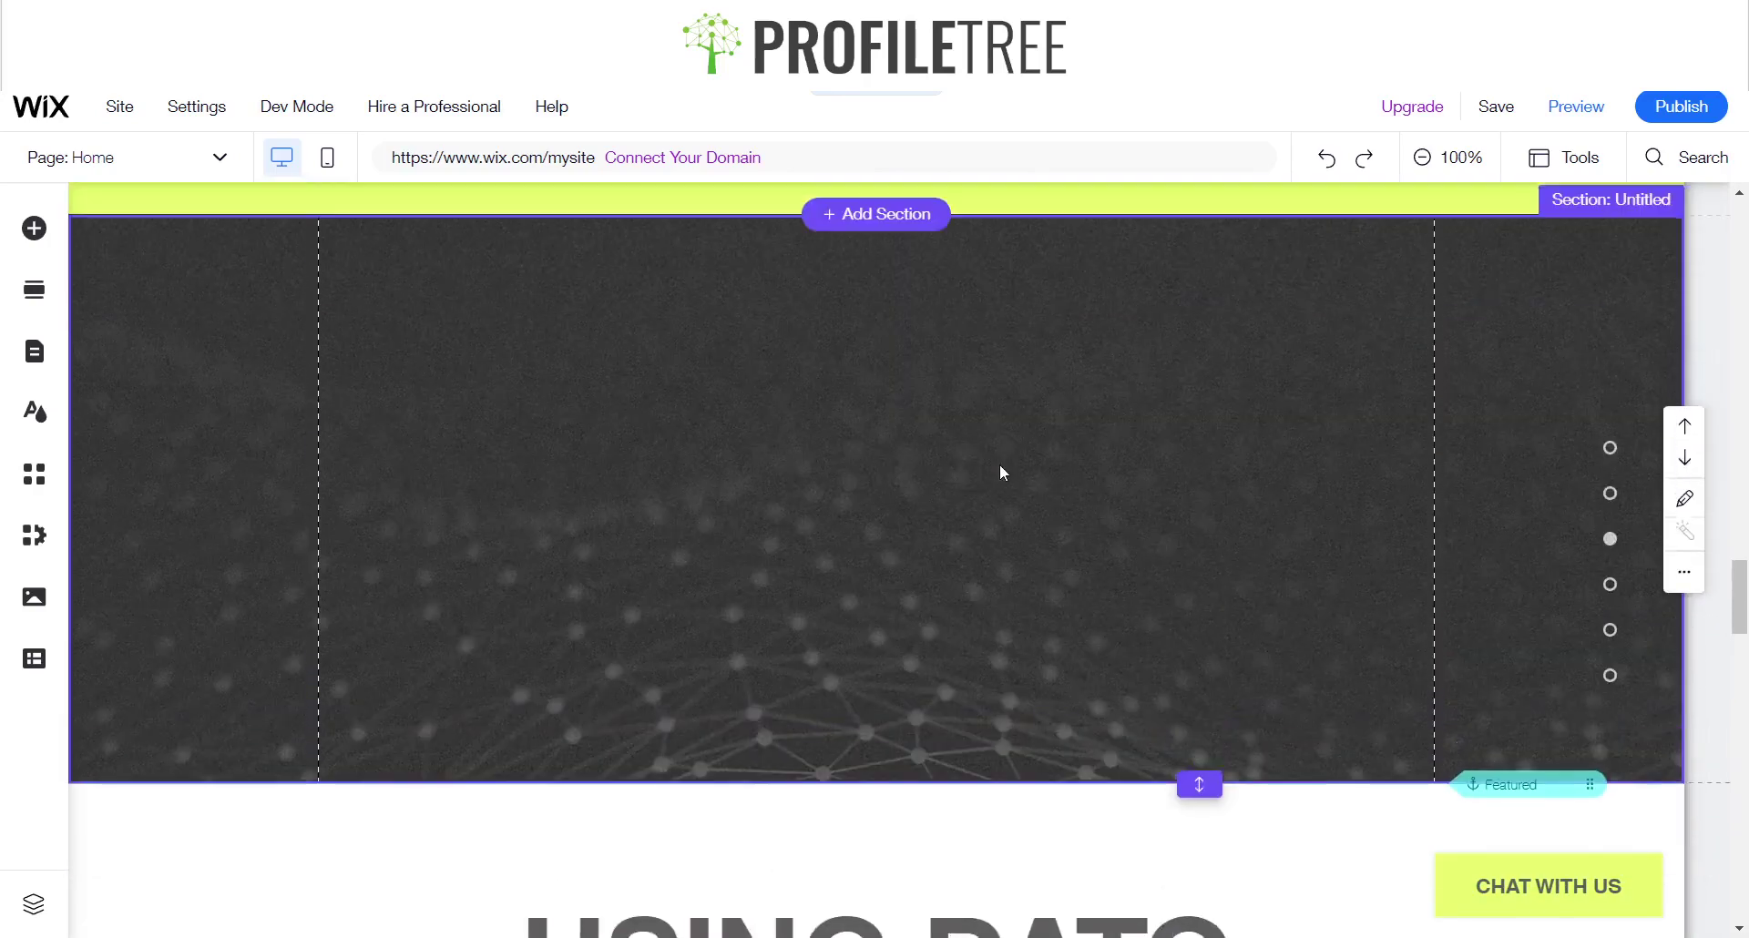
scroll(694, 504, "up", 3)
scroll(694, 504, "down", 4)
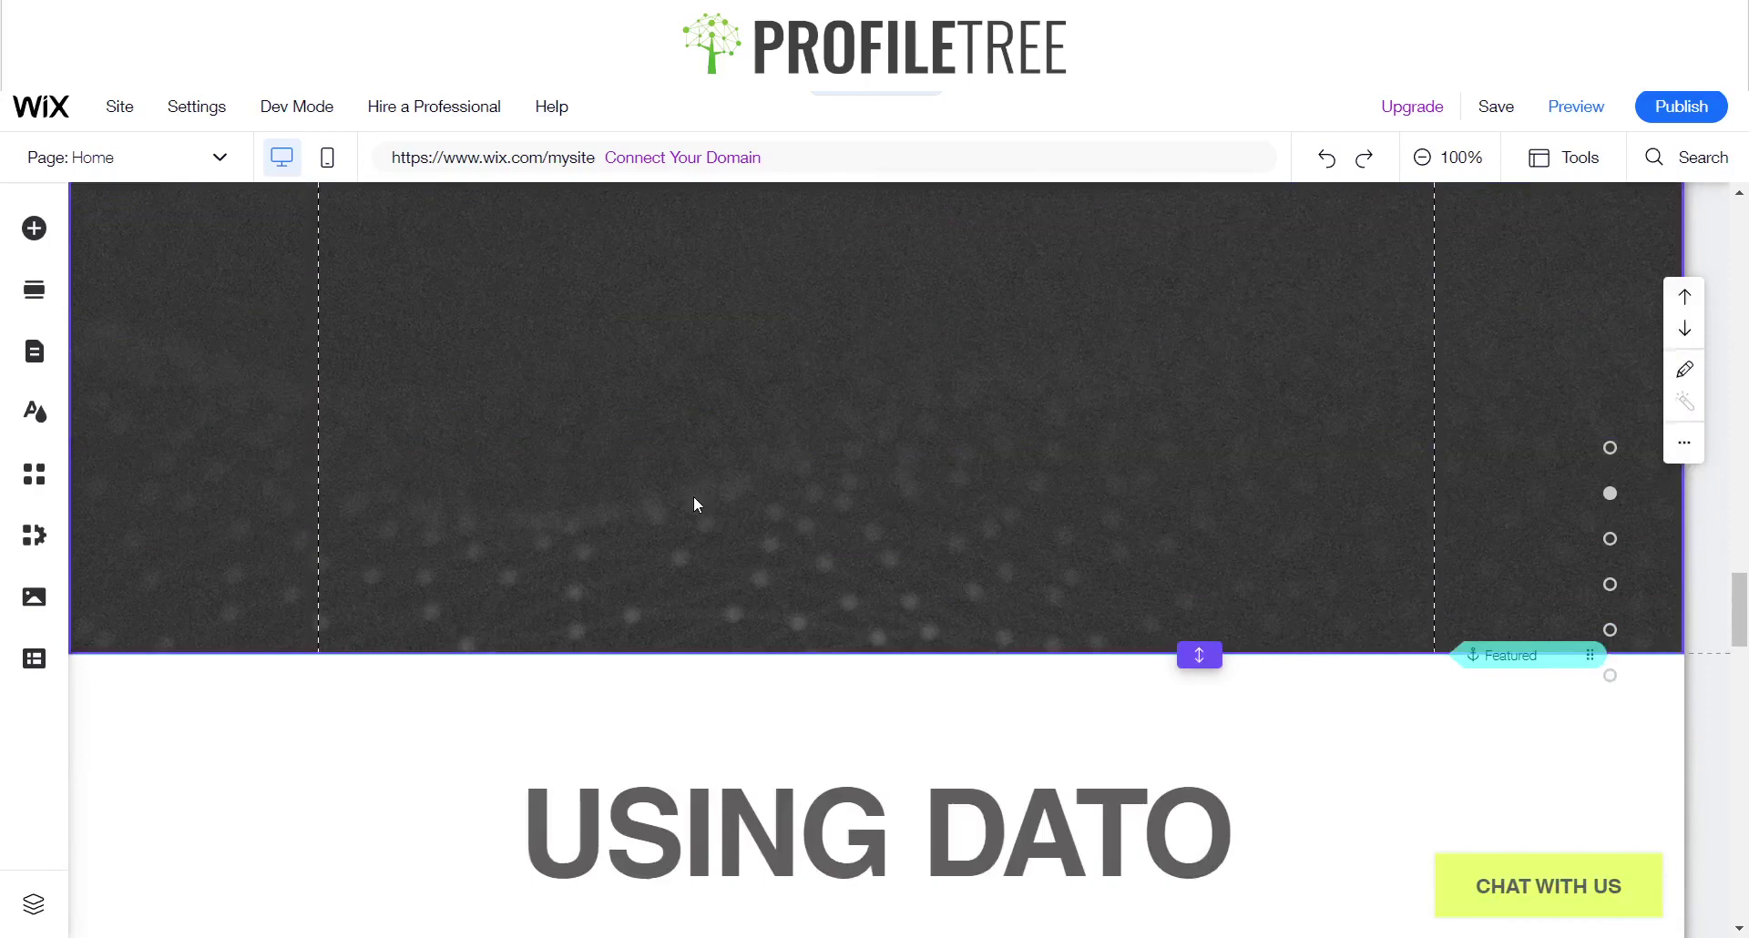
scroll(694, 503, "up", 3)
scroll(694, 504, "down", 3)
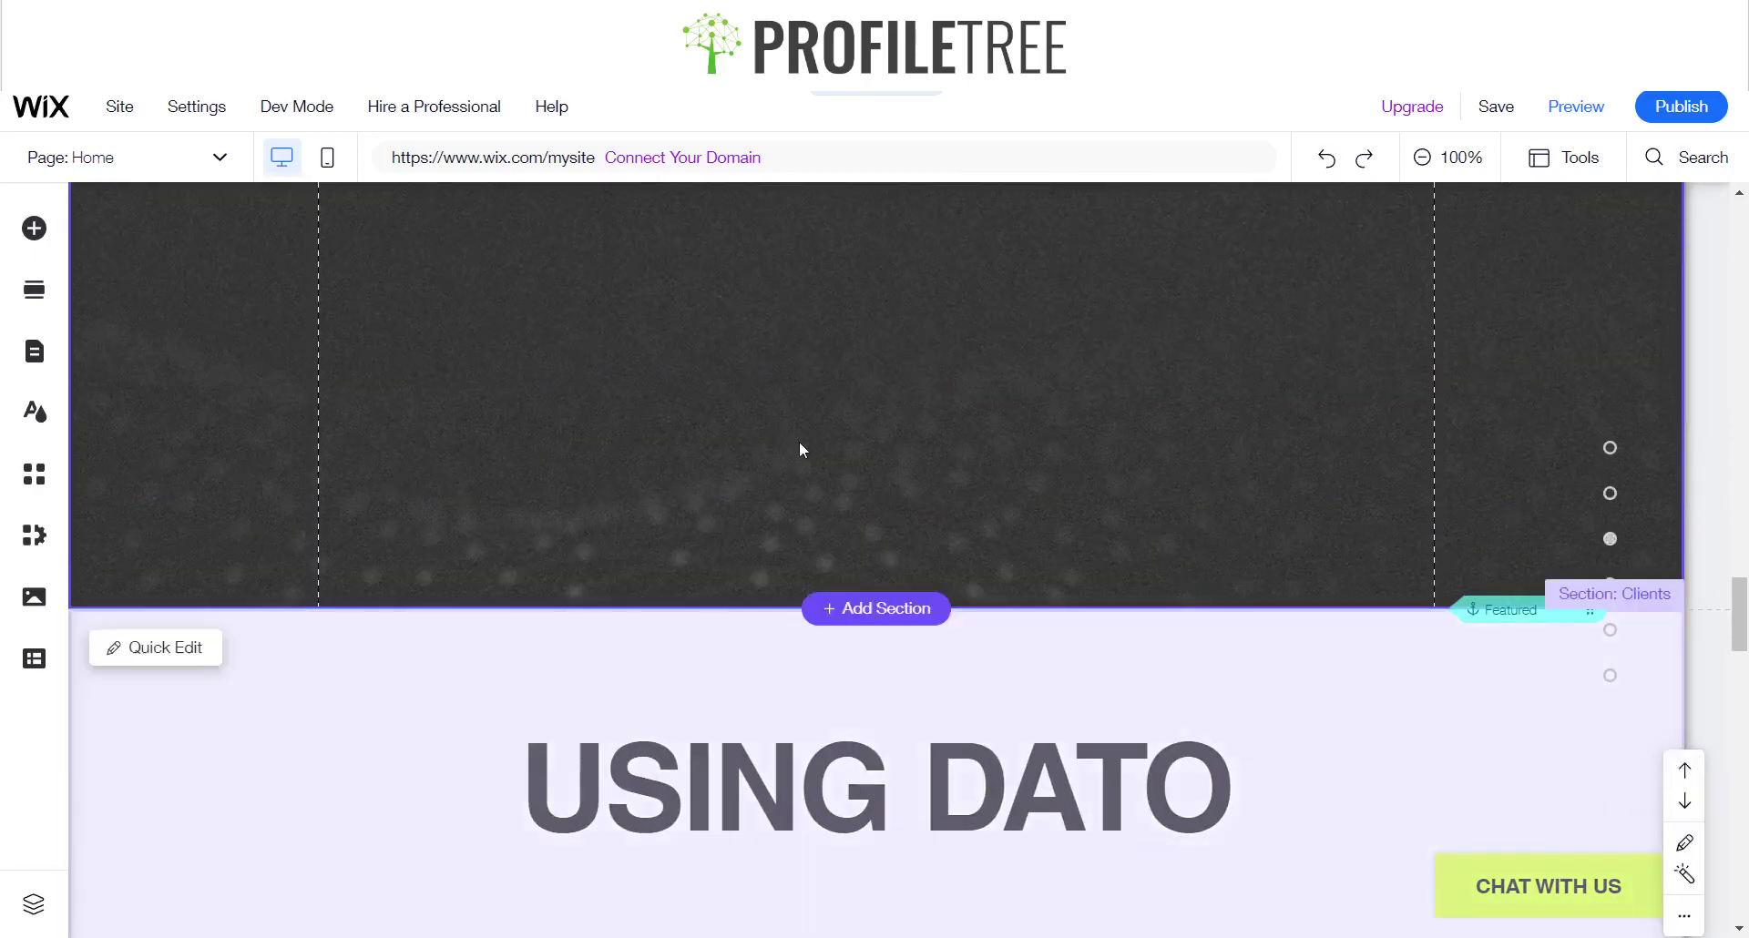
scroll(801, 449, "up", 4)
scroll(1230, 639, "down", 1)
- Replace the new section's dark network background with solid white (#FFFFFF)
left_click(958, 729)
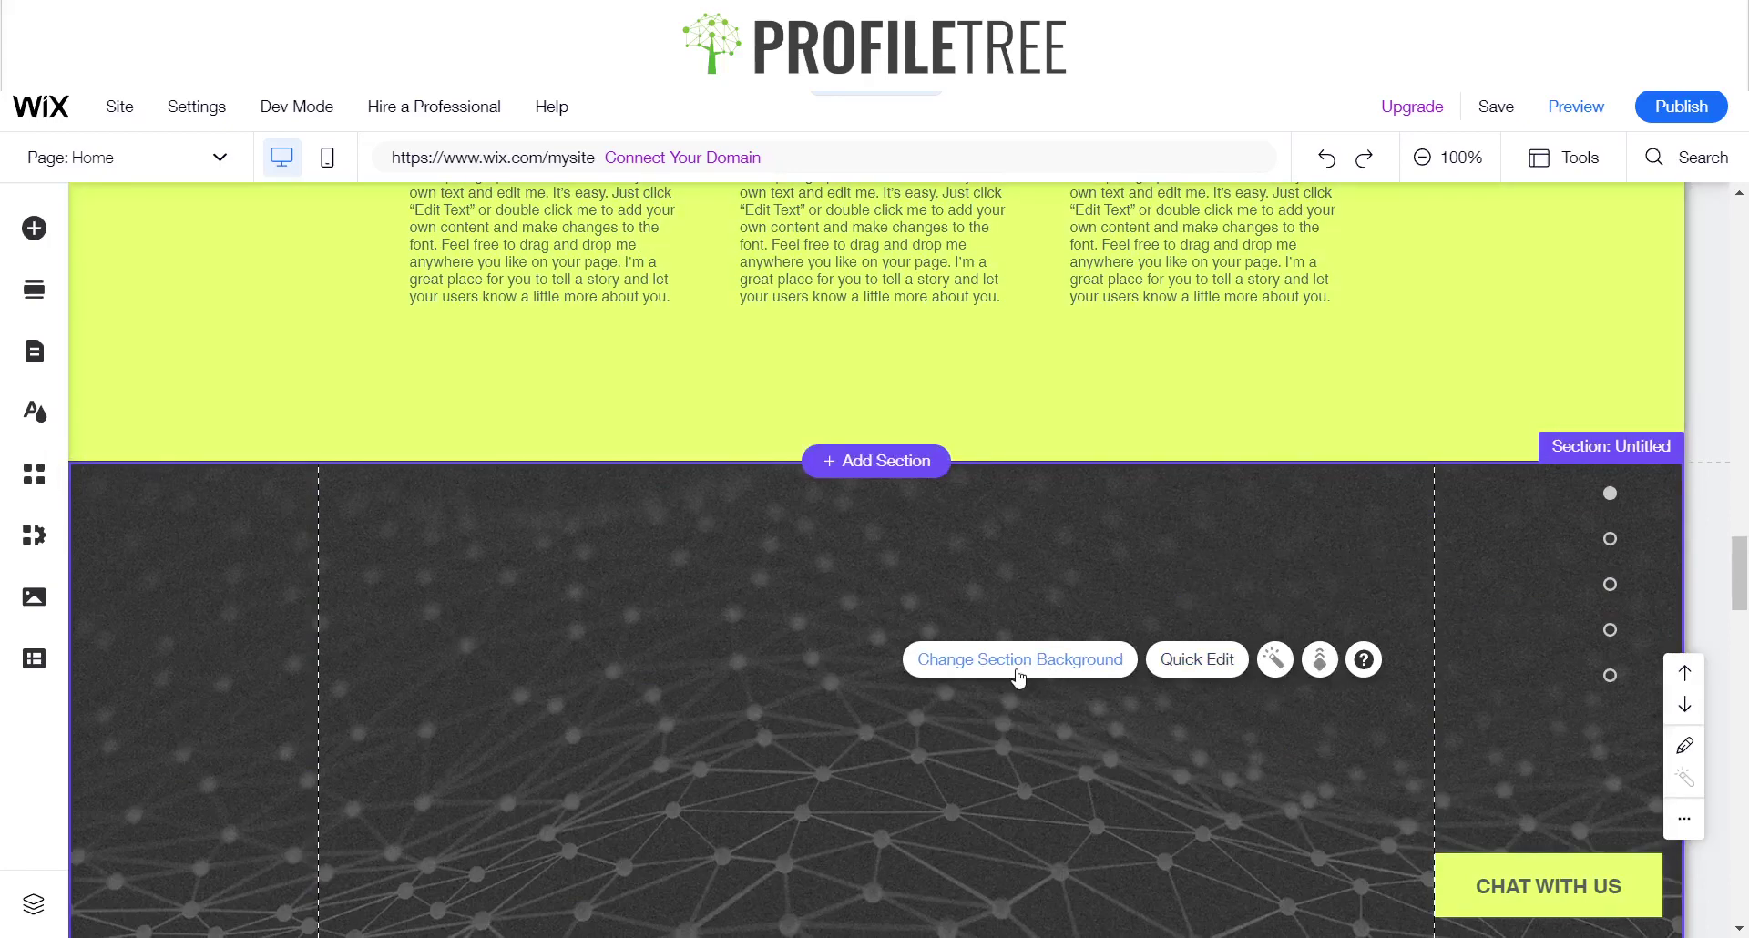
left_click(1018, 672)
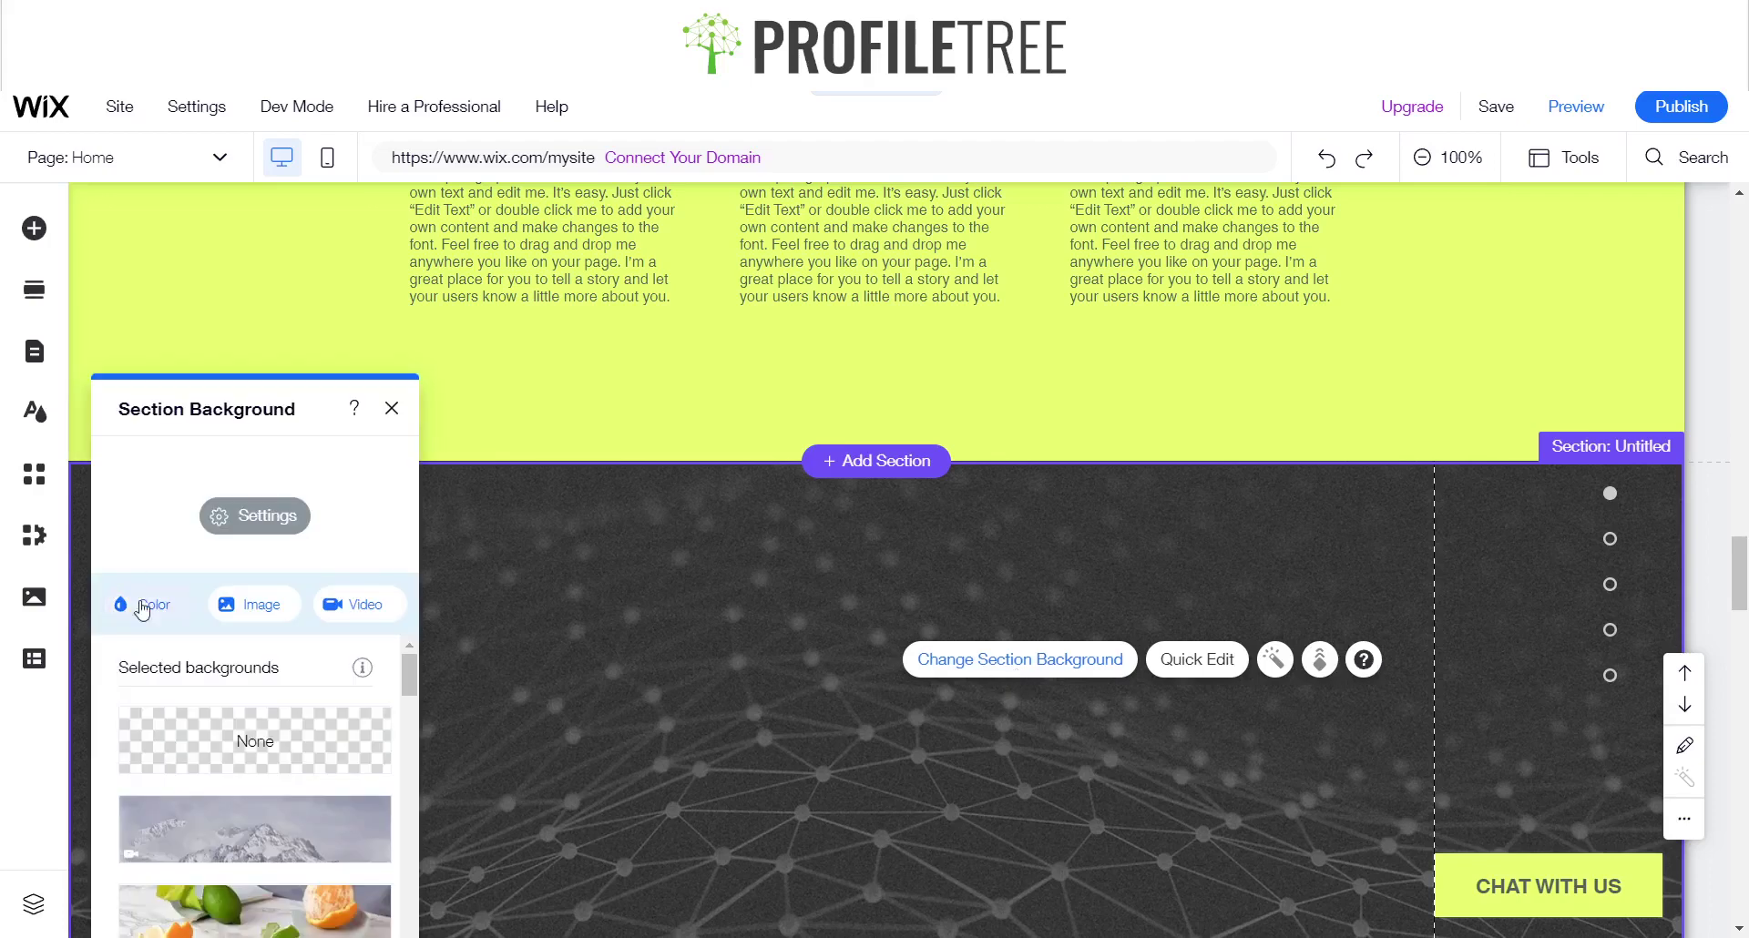
left_click(157, 626)
left_click(214, 610)
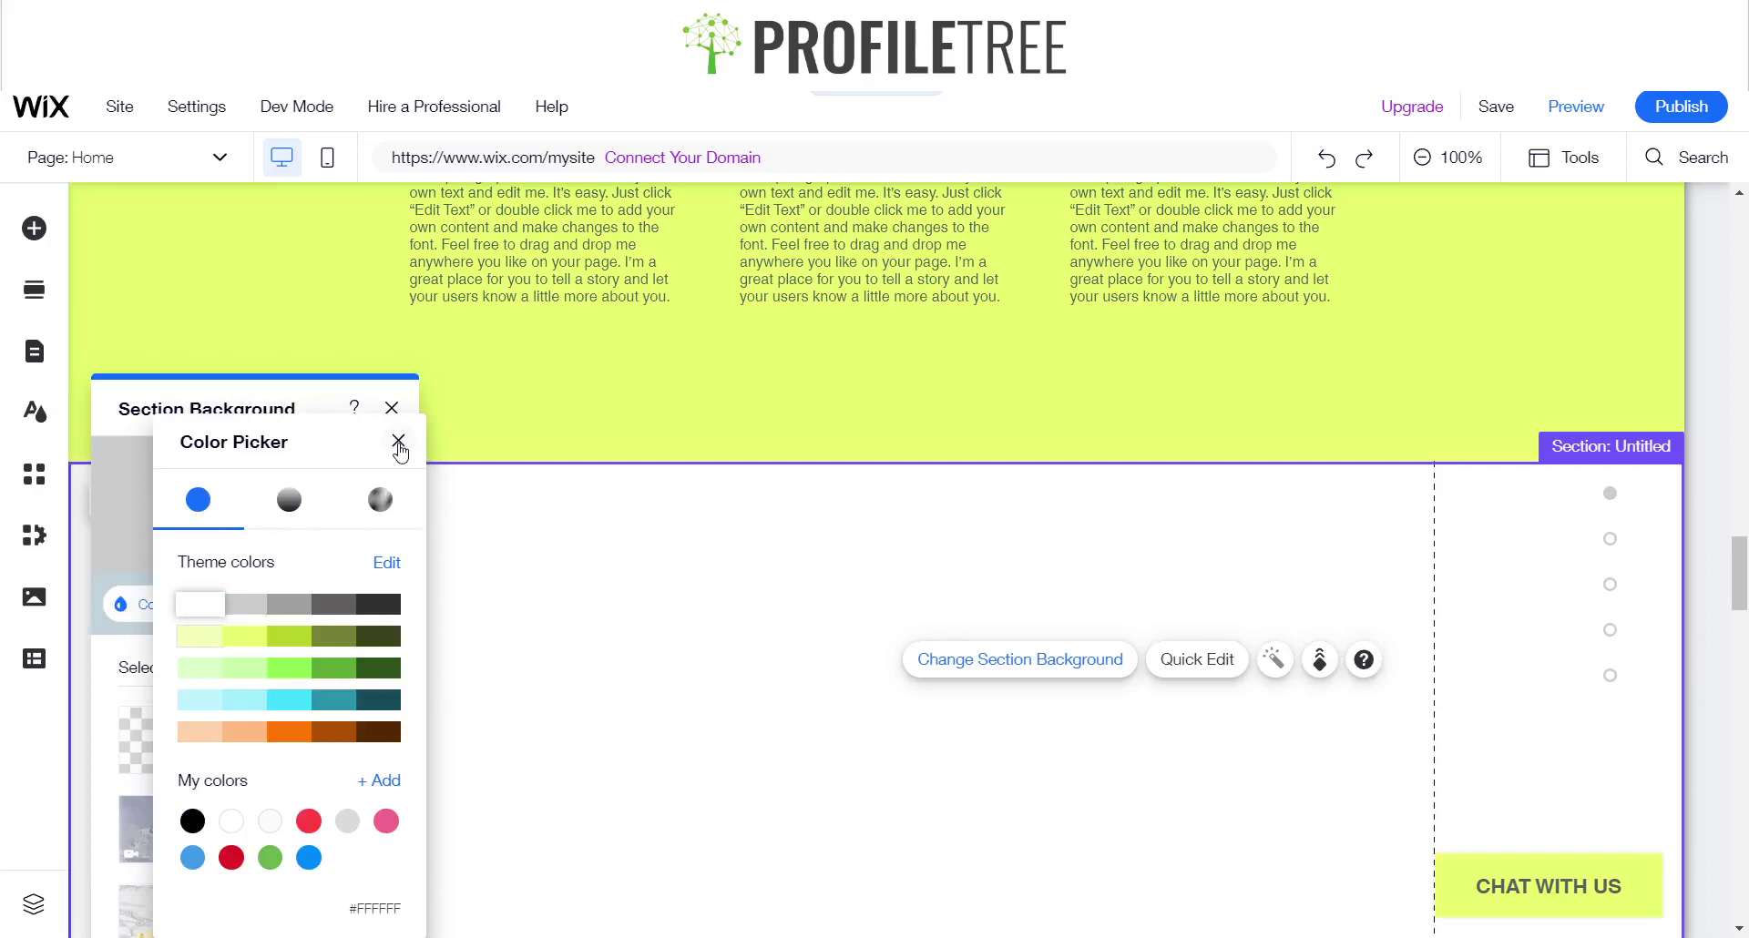
left_click(398, 441)
left_click(391, 408)
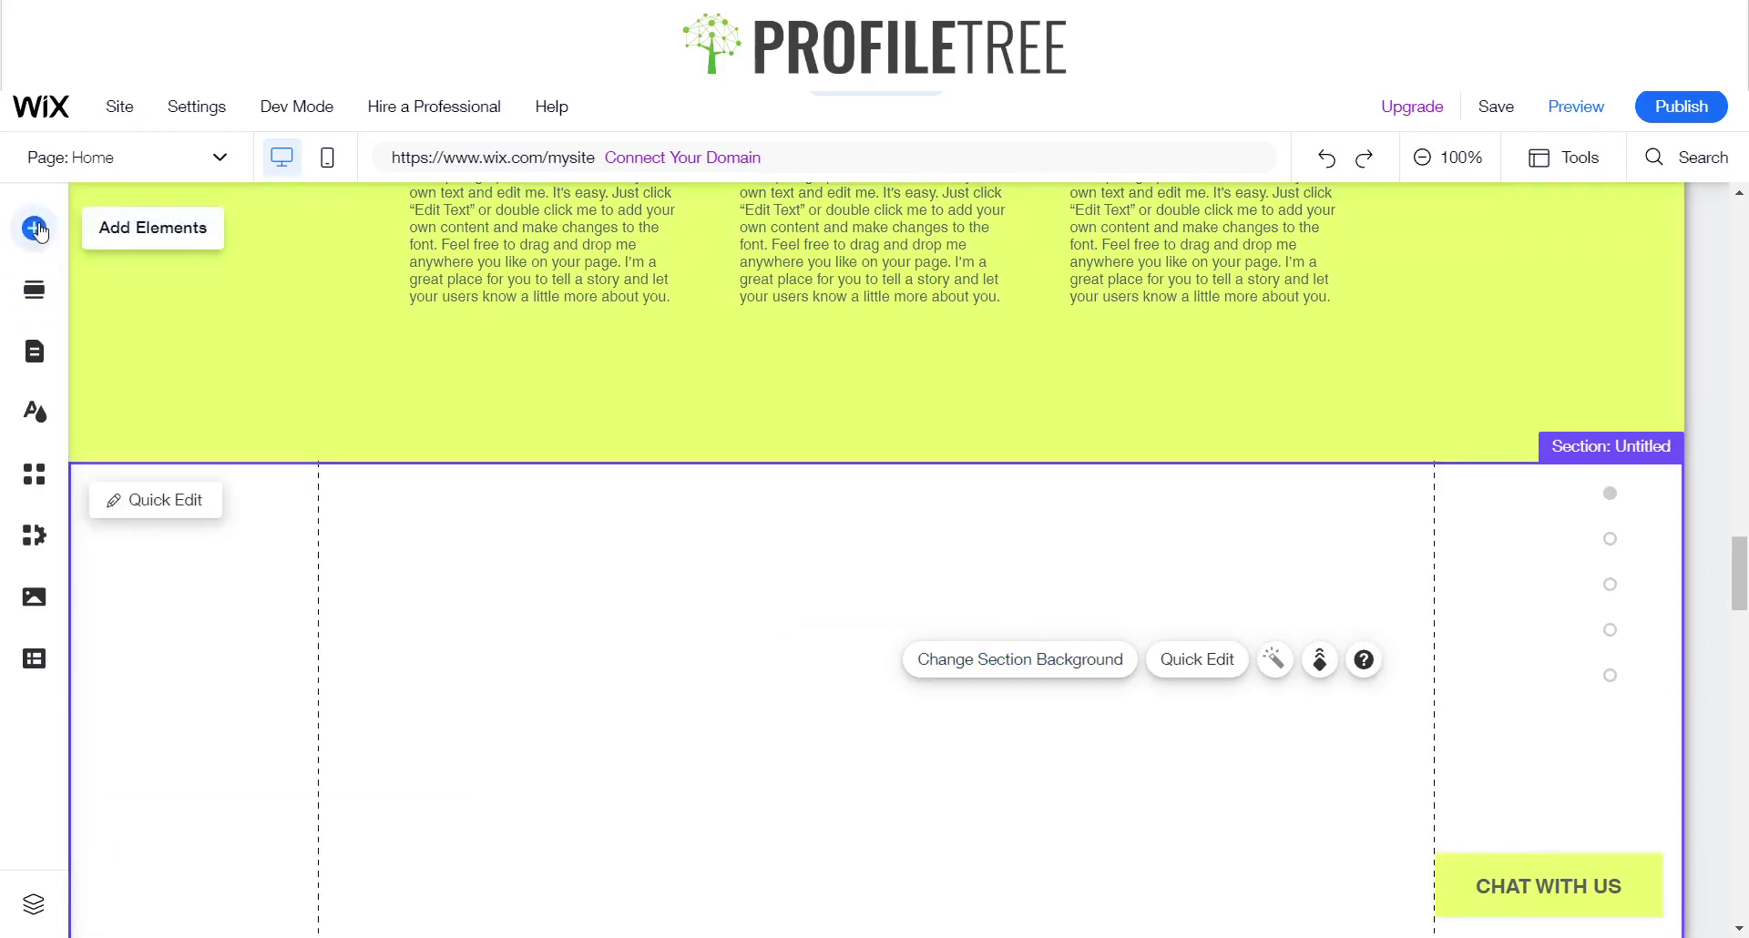
- Drag a blank Classic strip from Add Elements into the untitled white section
left_click(37, 234)
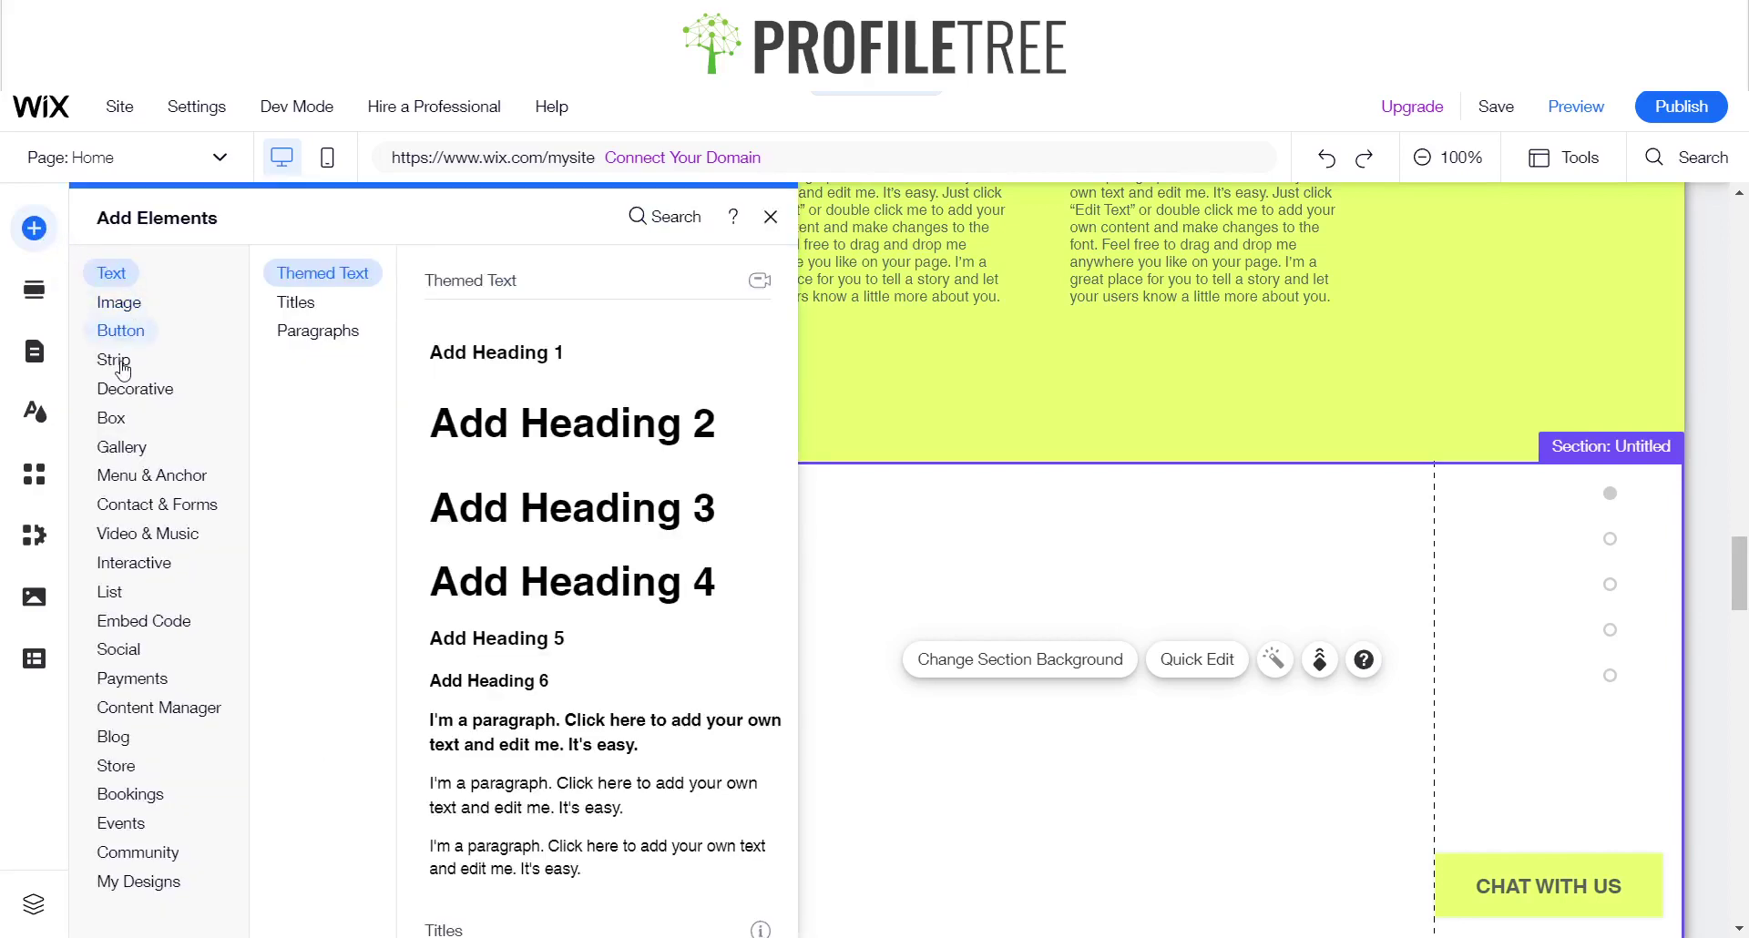
left_click(123, 369)
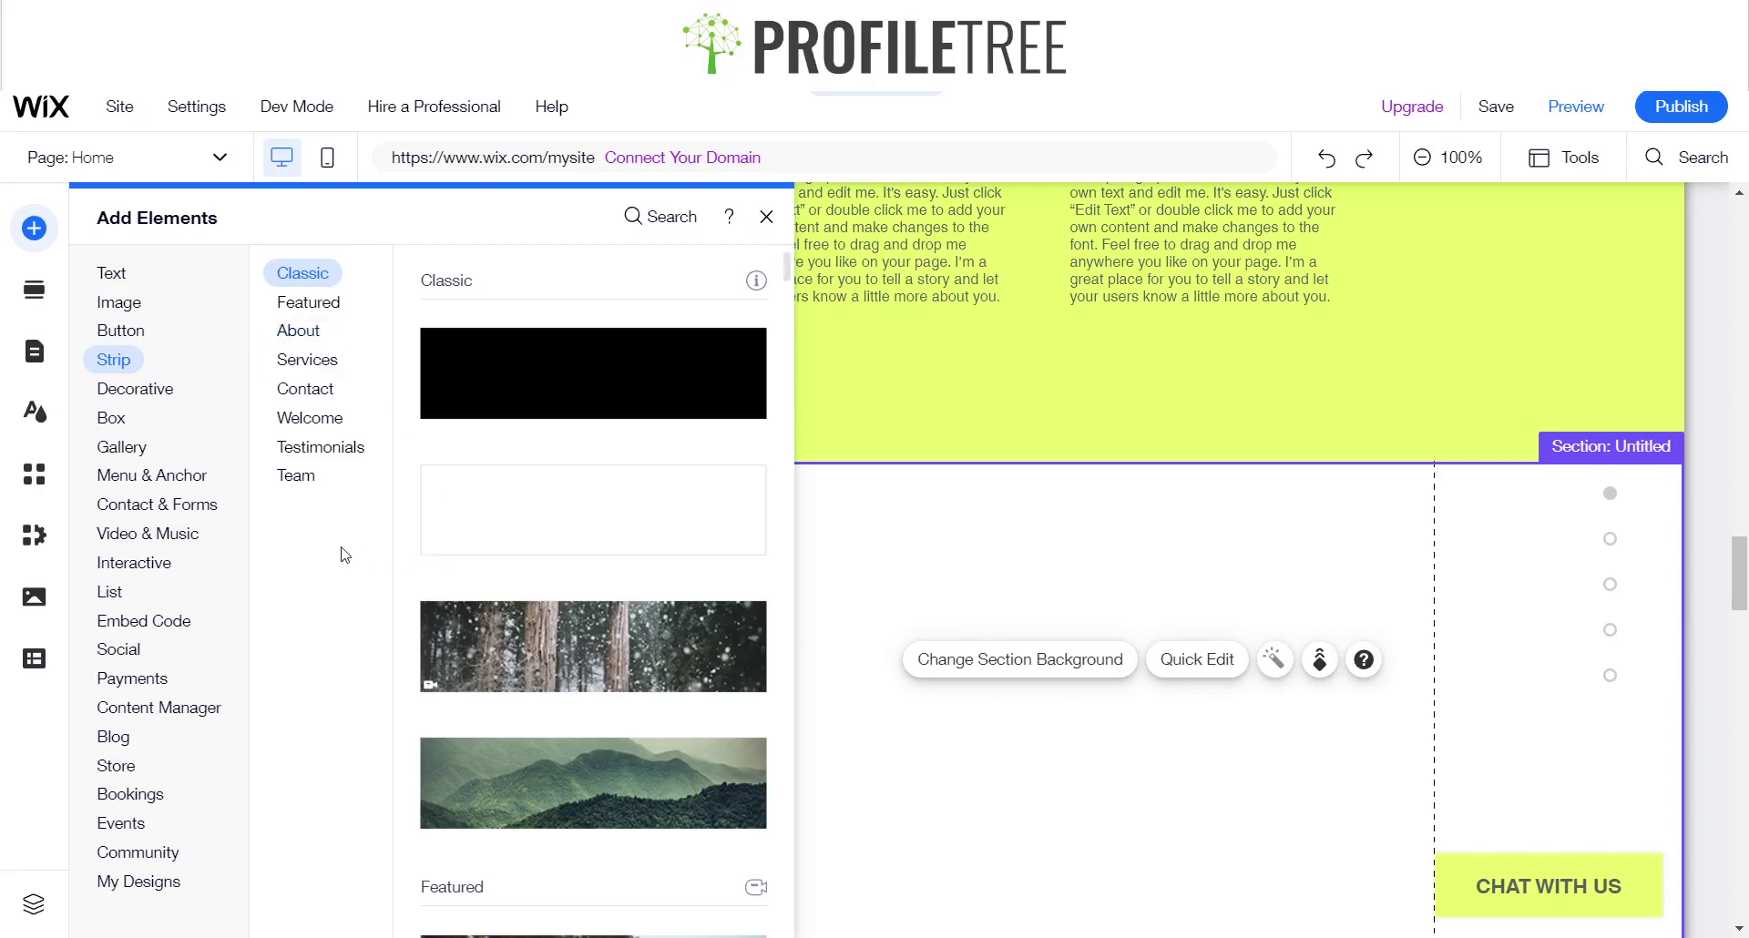
scroll(529, 713, "down", 4)
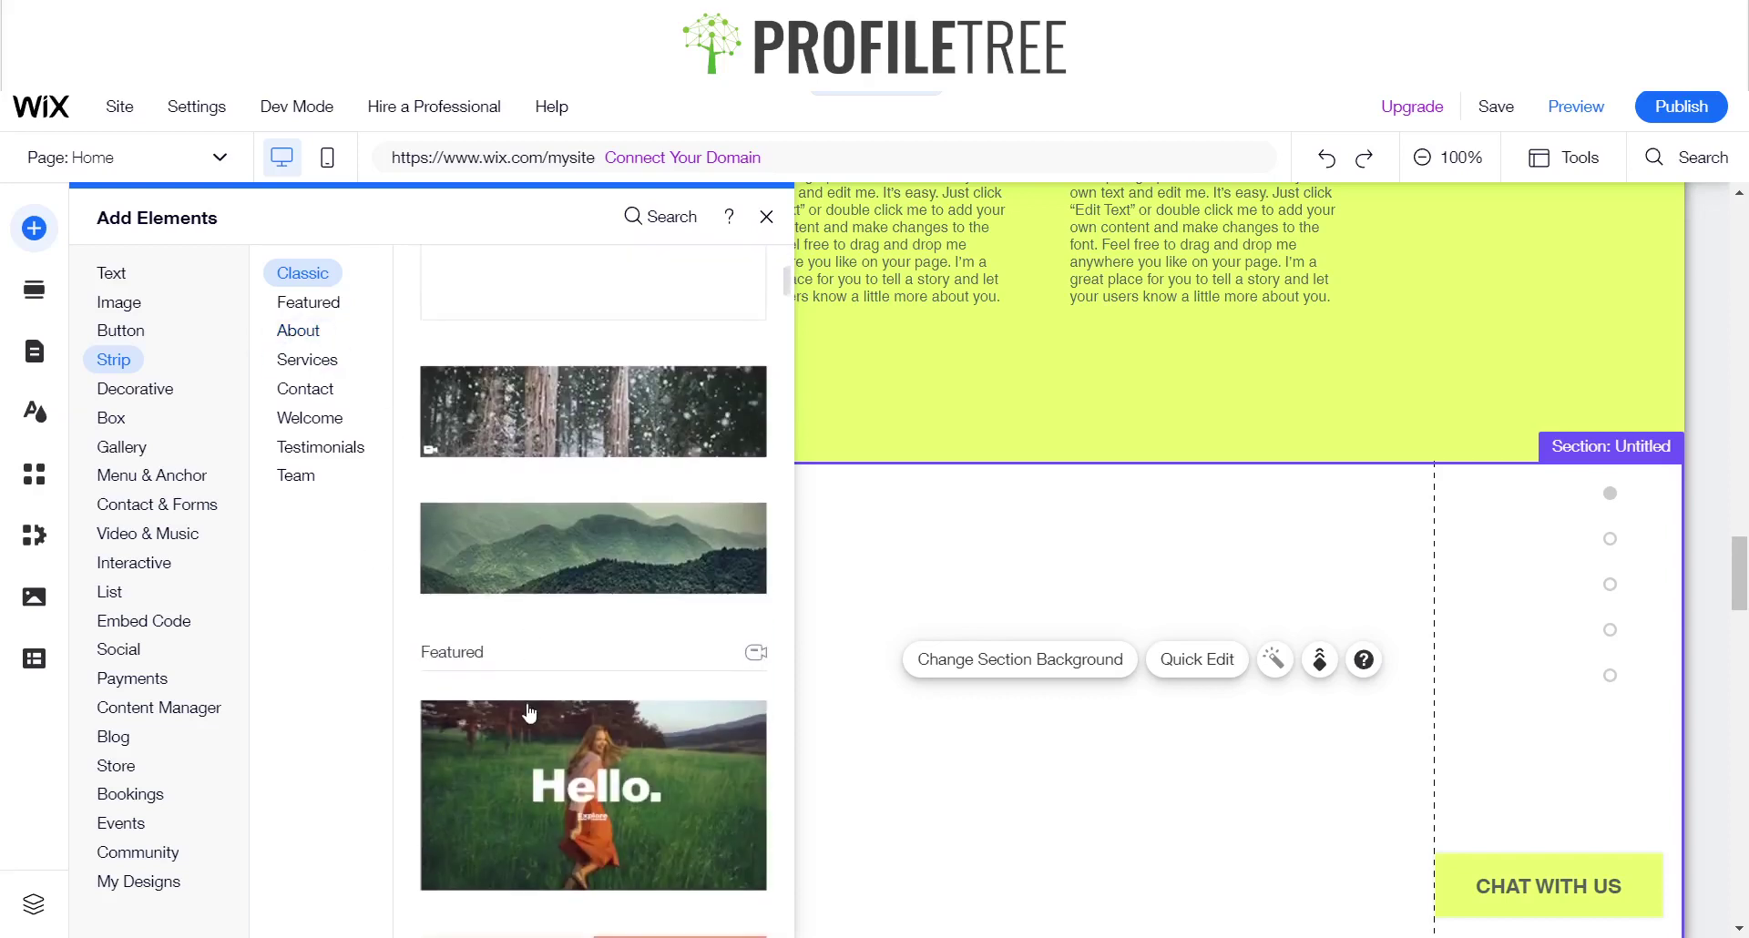
scroll(530, 713, "down", 7)
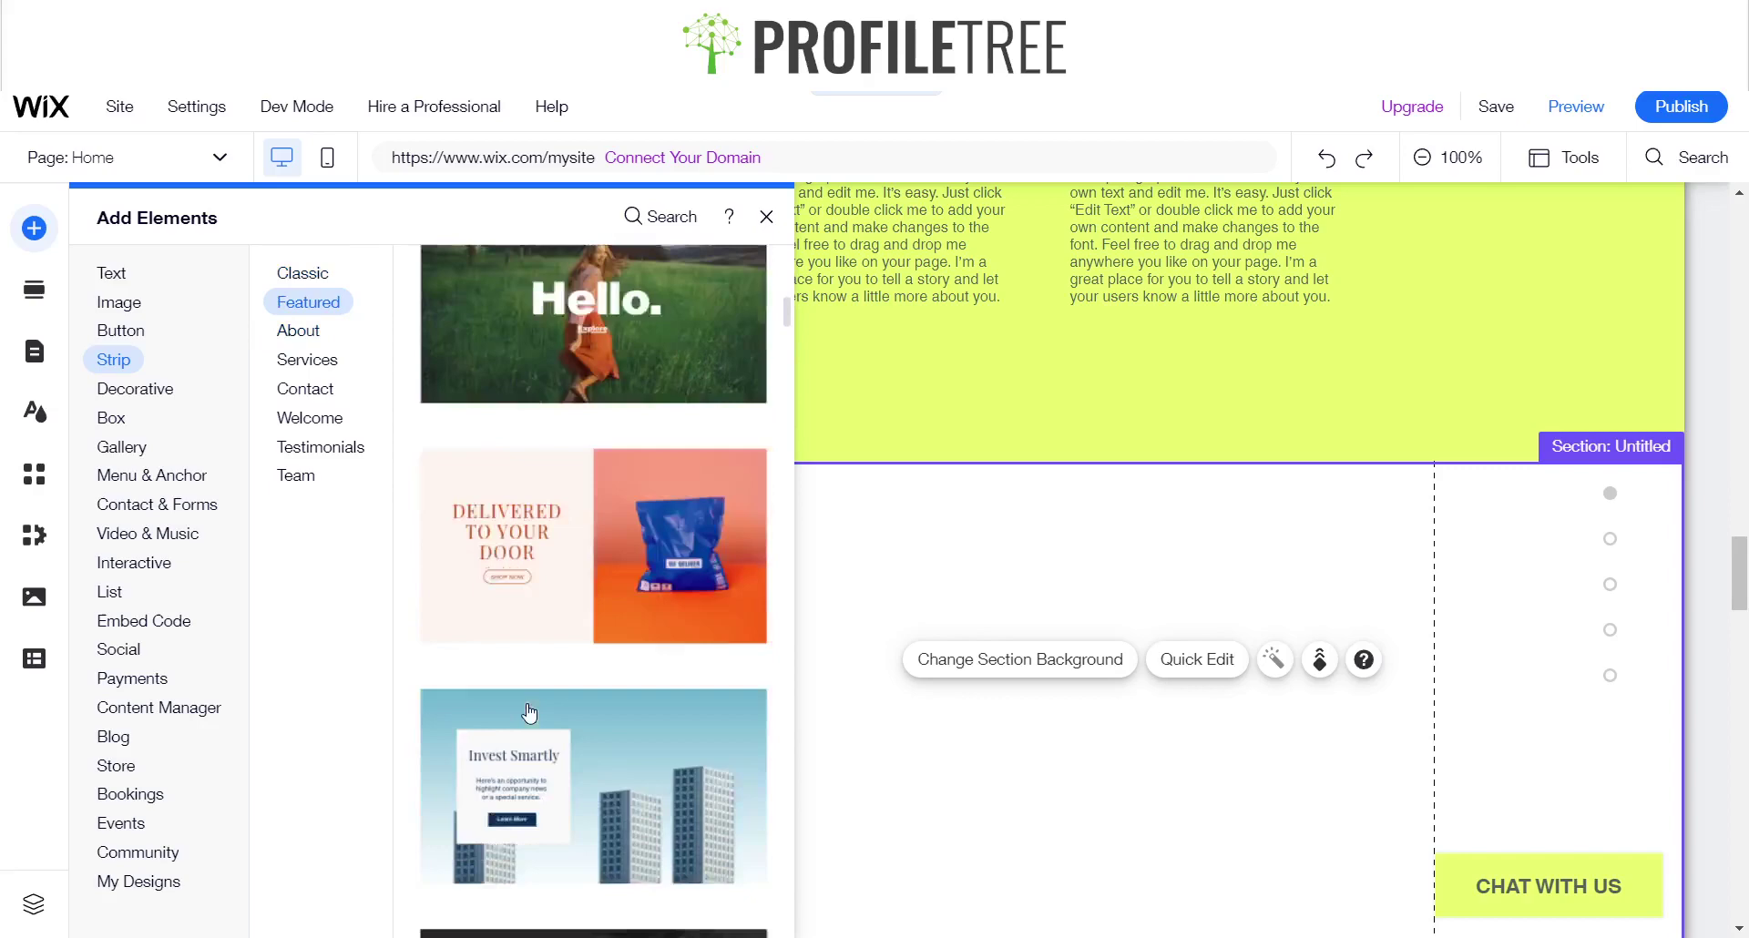
scroll(530, 713, "up", 4)
scroll(529, 712, "up", 7)
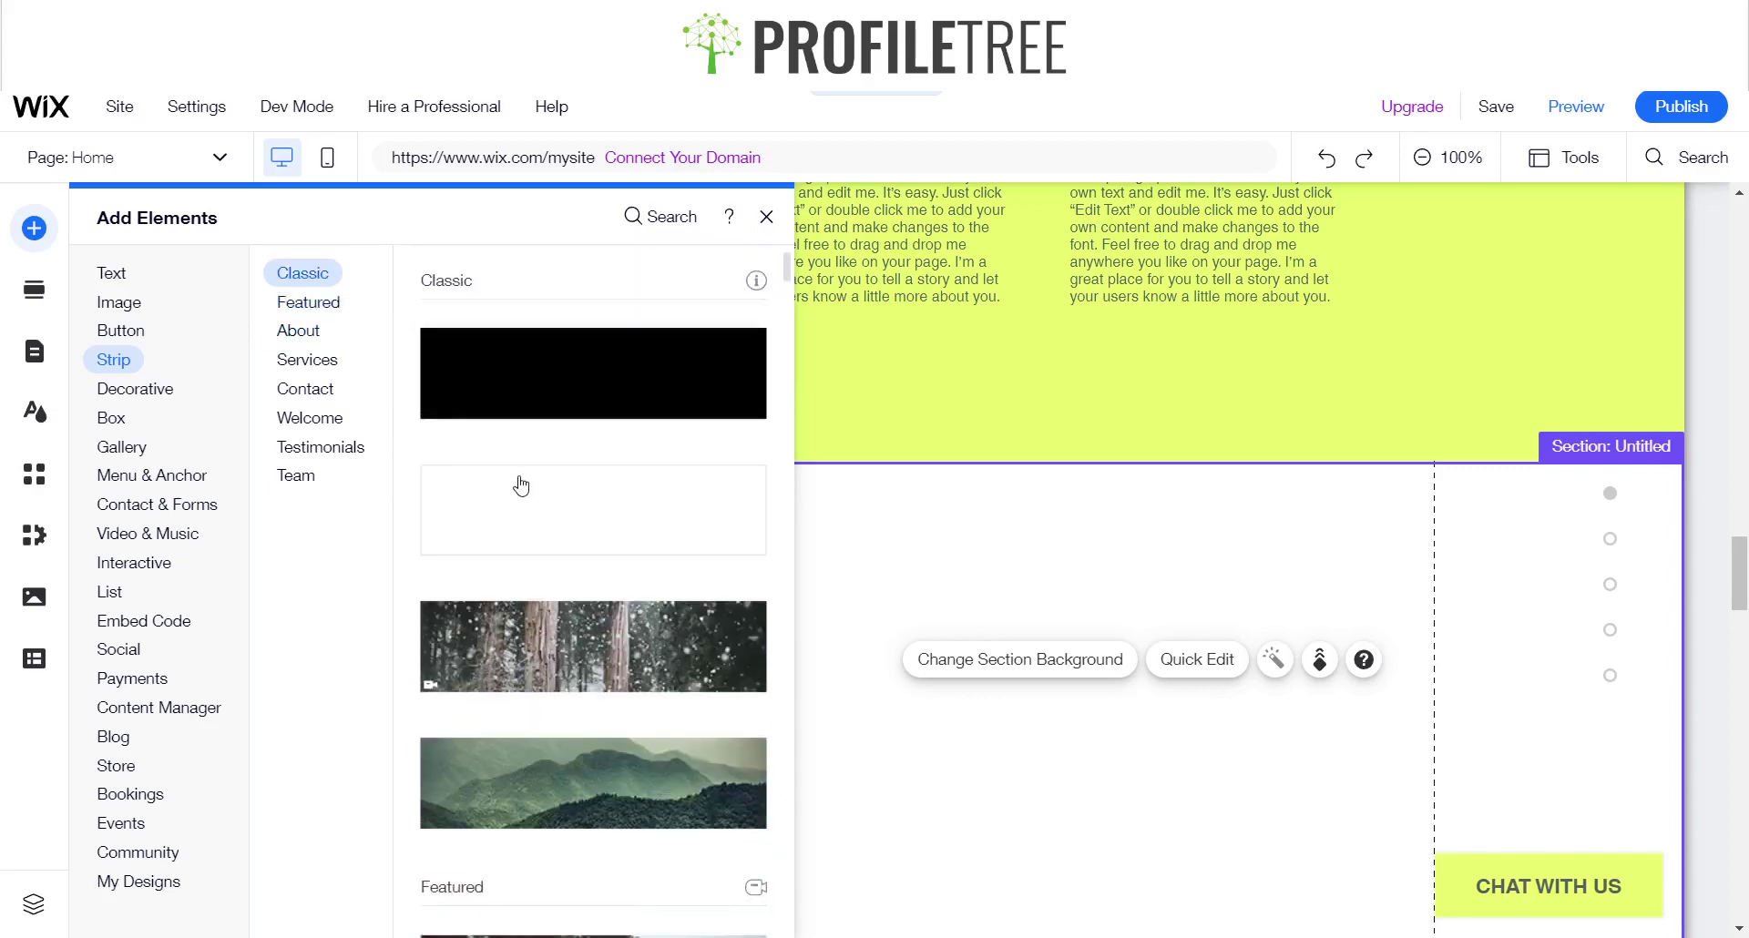
left_click_drag(1079, 584, 820, 652)
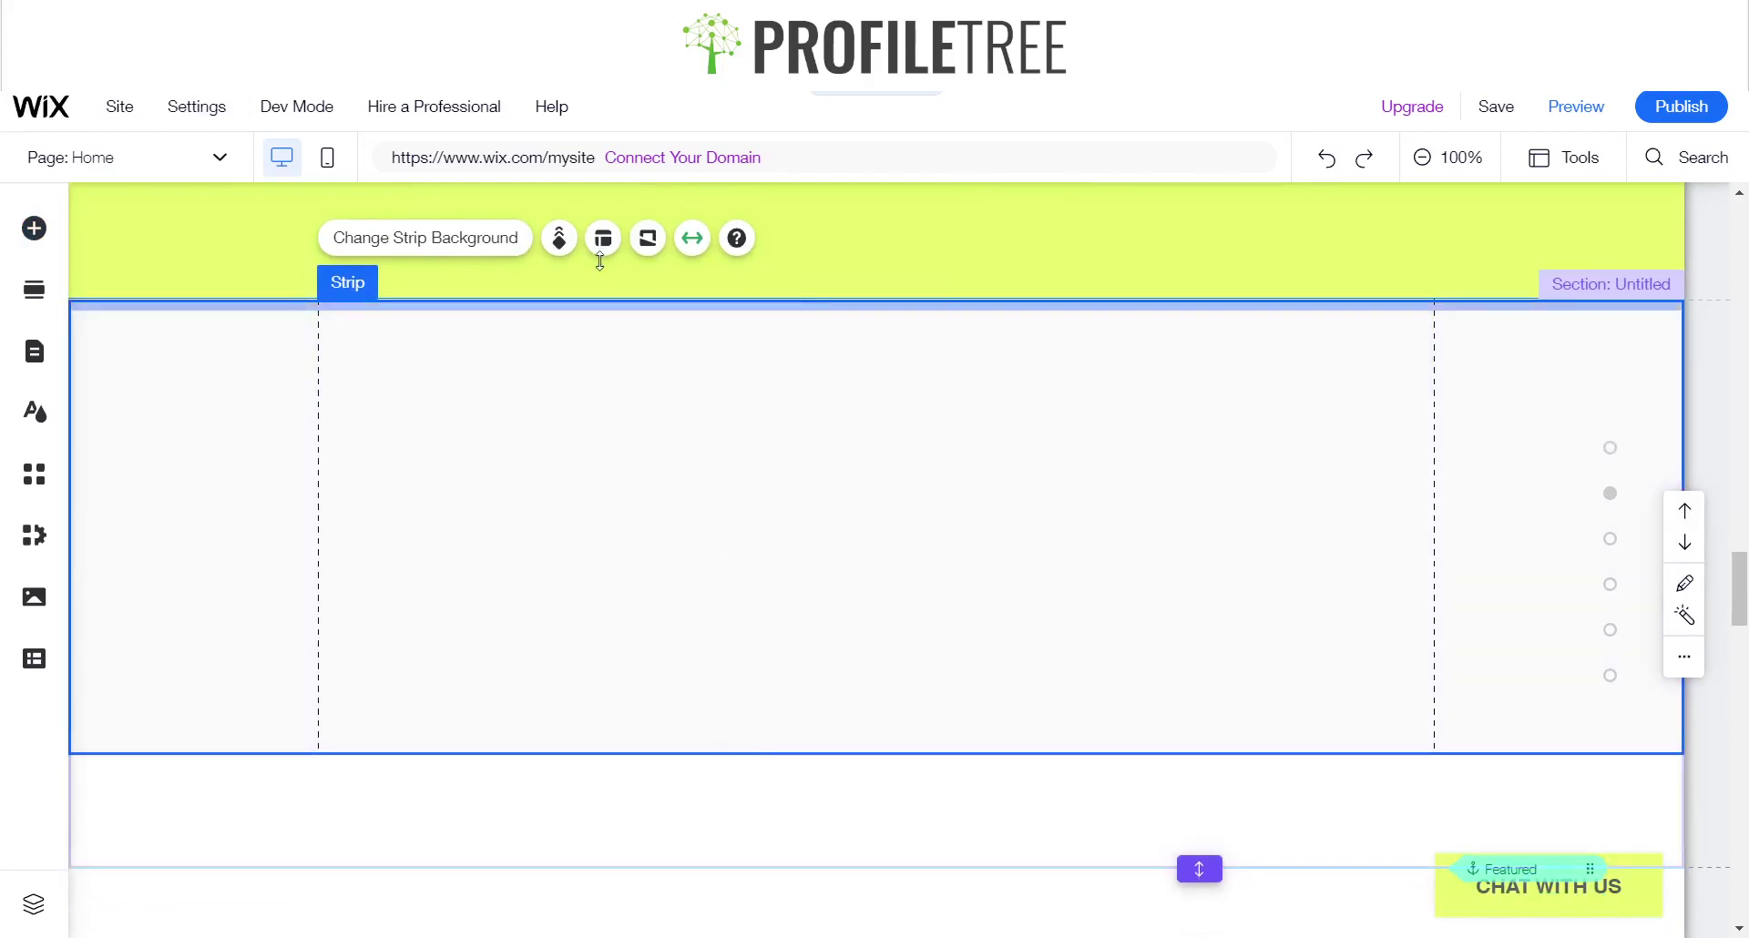
- Open the strip's Shape Dividers and preview Tilt, Ellipse and Paint scribble bottom edges
left_click(560, 239)
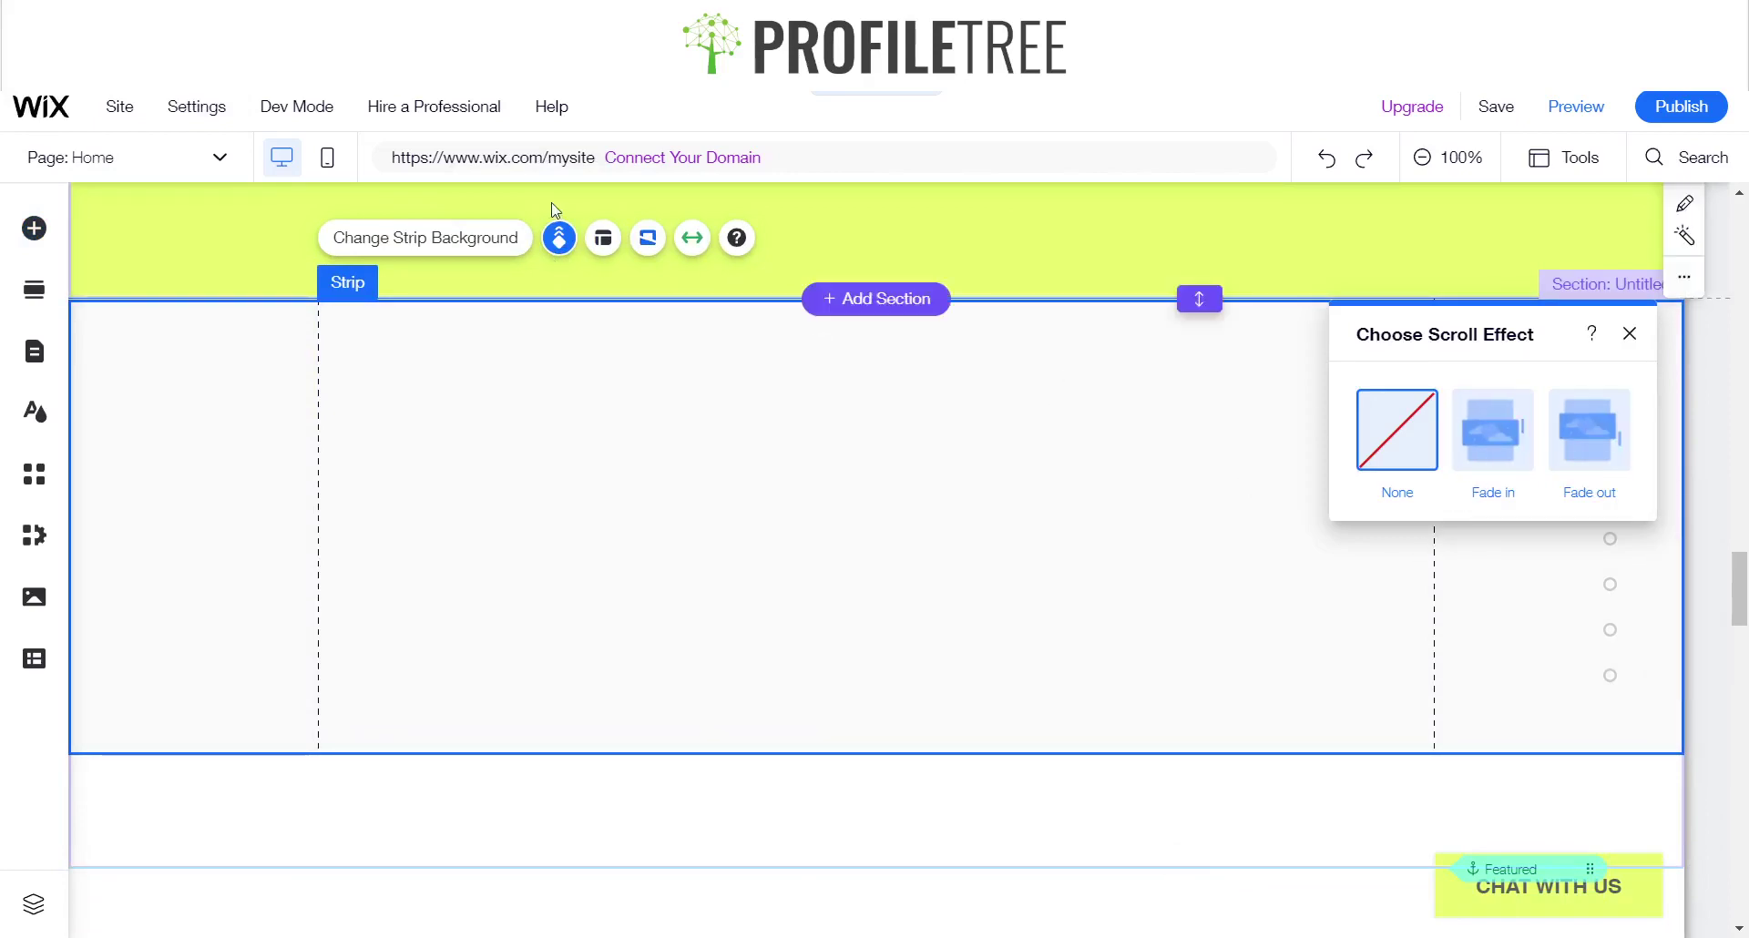
left_click(601, 241)
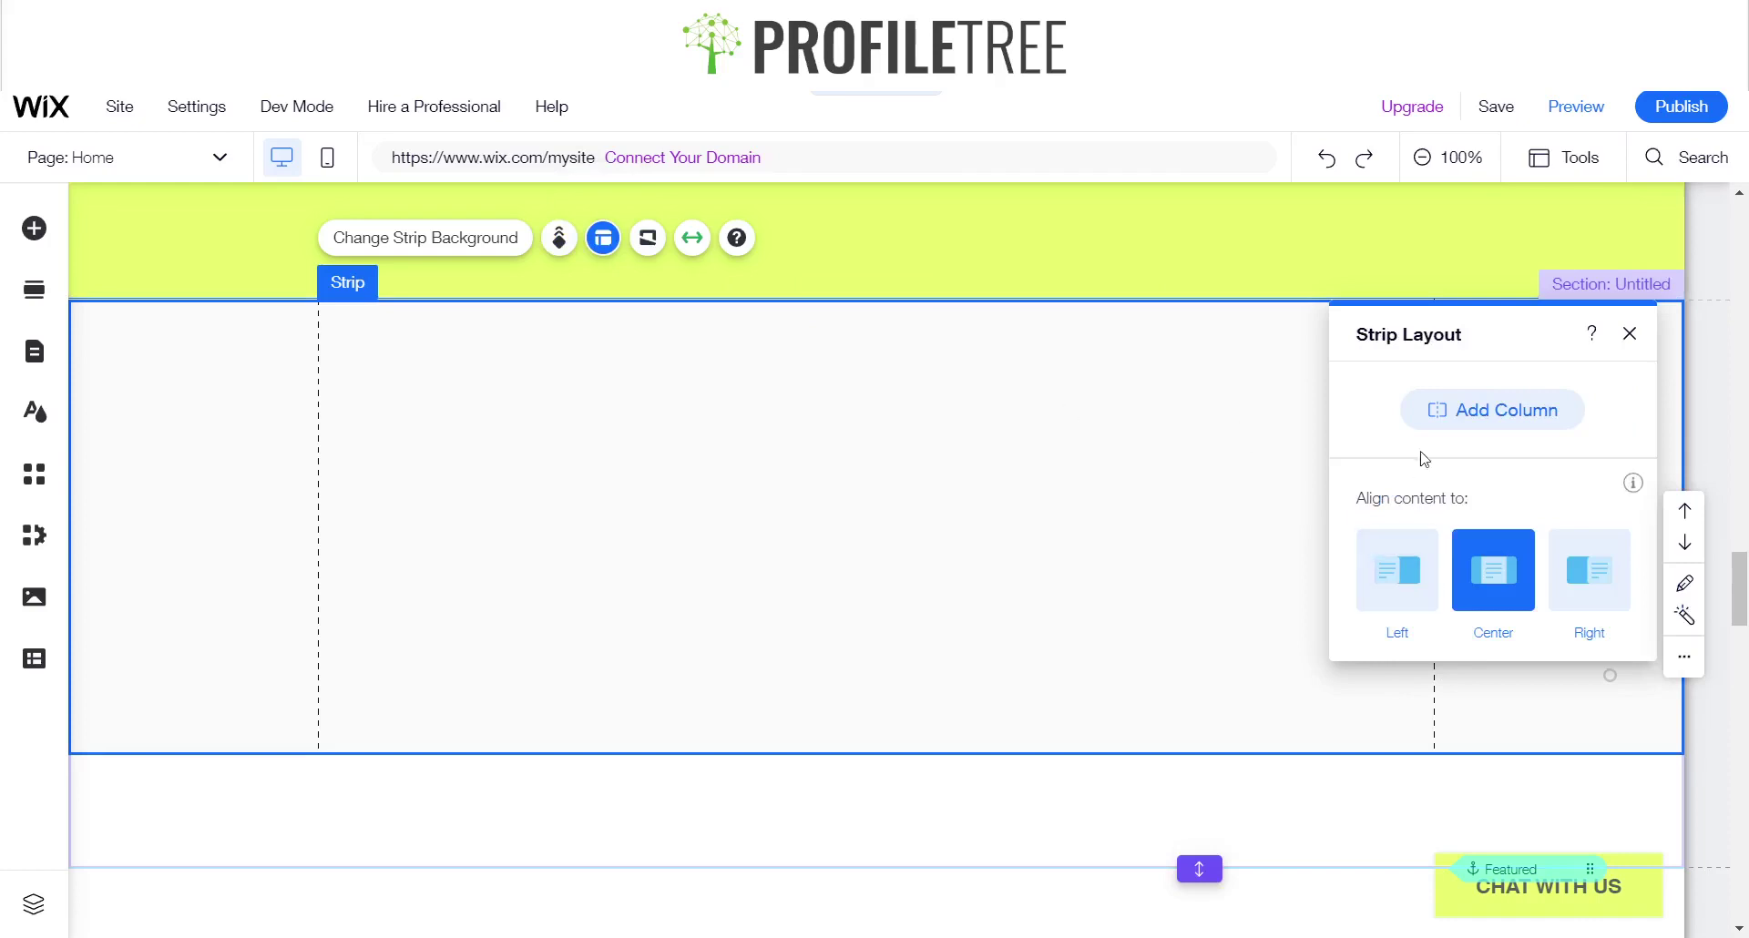
left_click(646, 254)
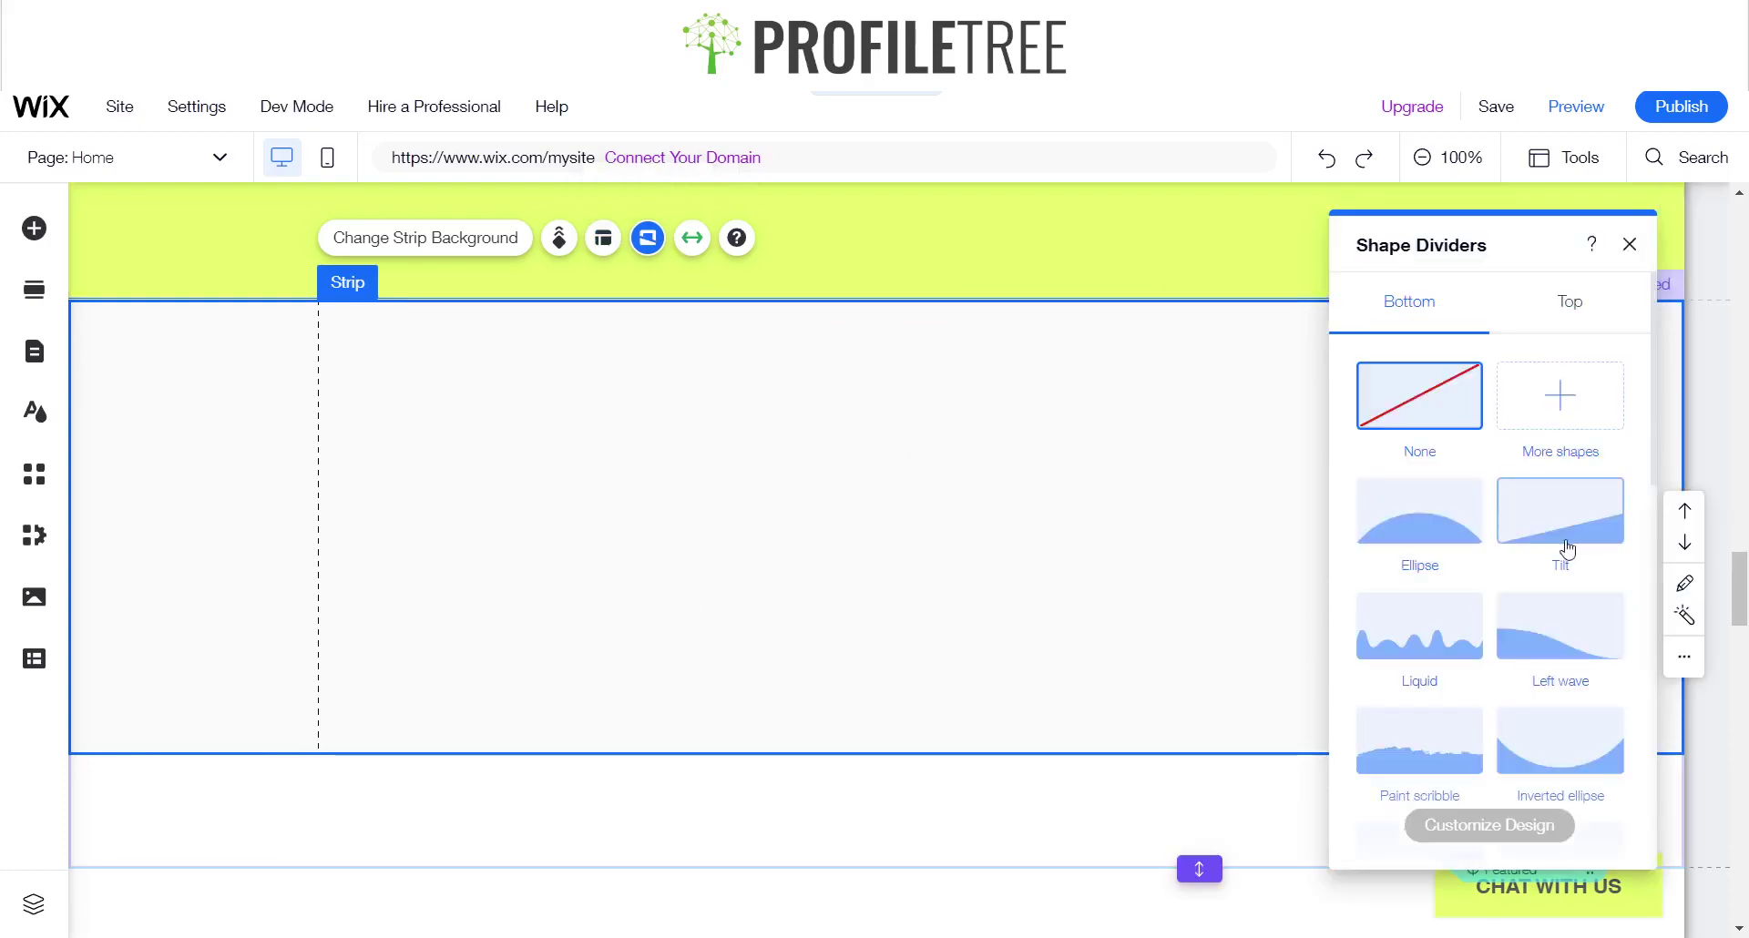
left_click(1567, 547)
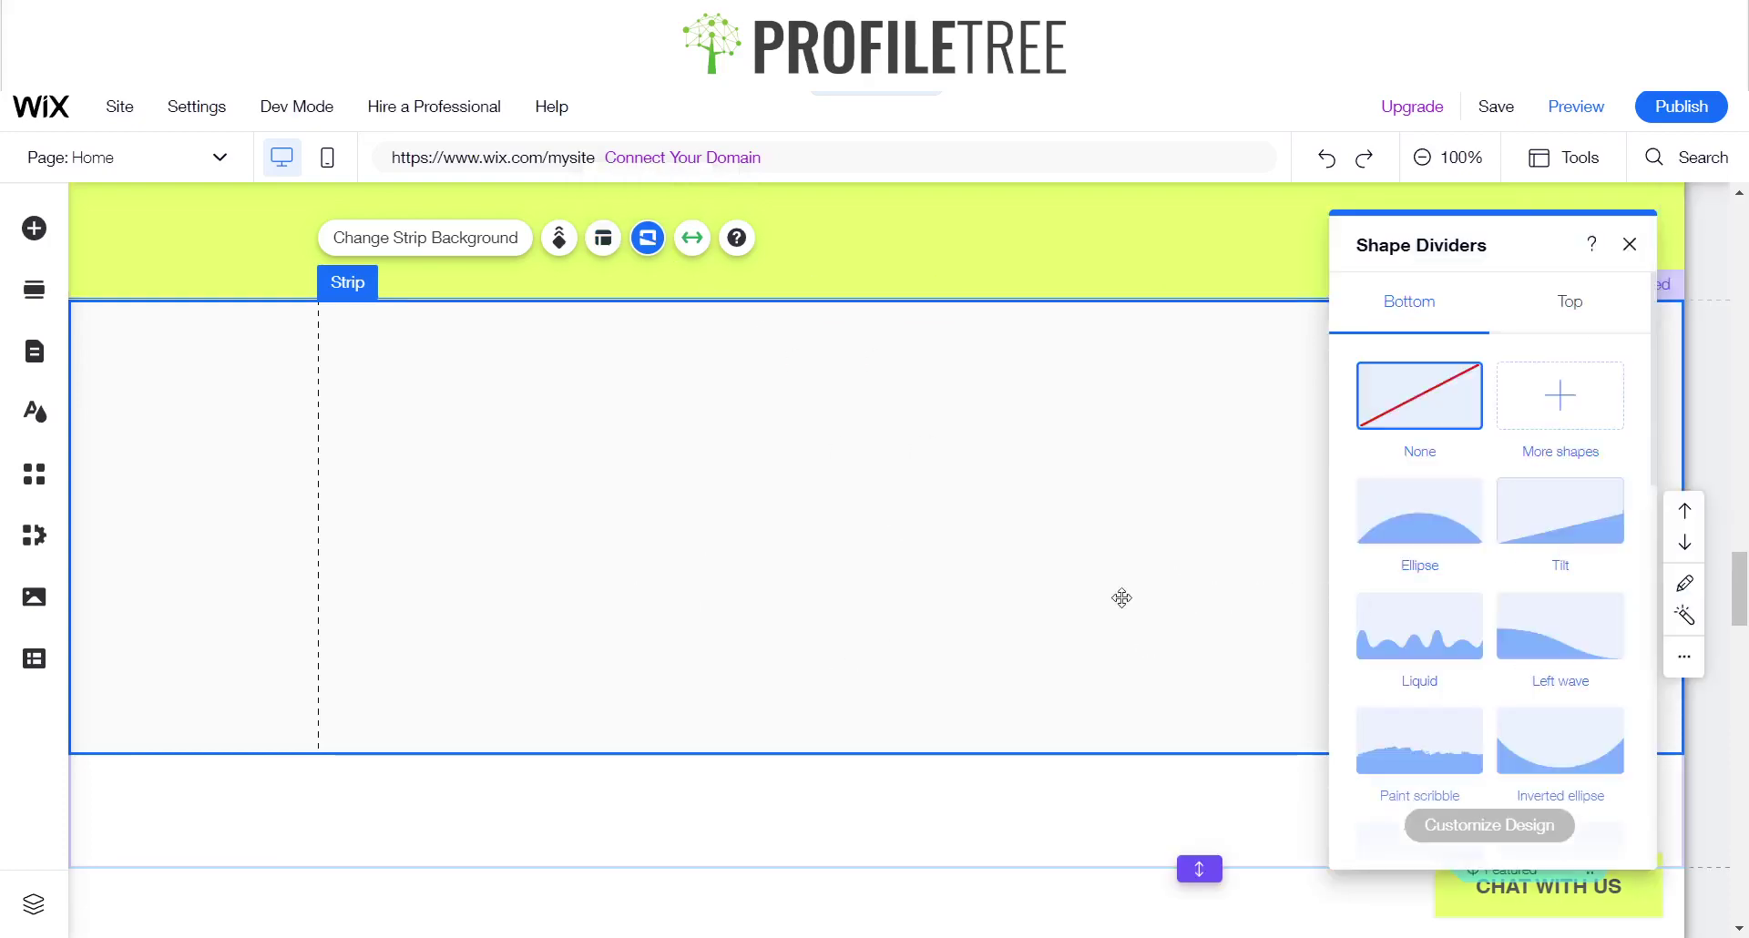
left_click(1464, 538)
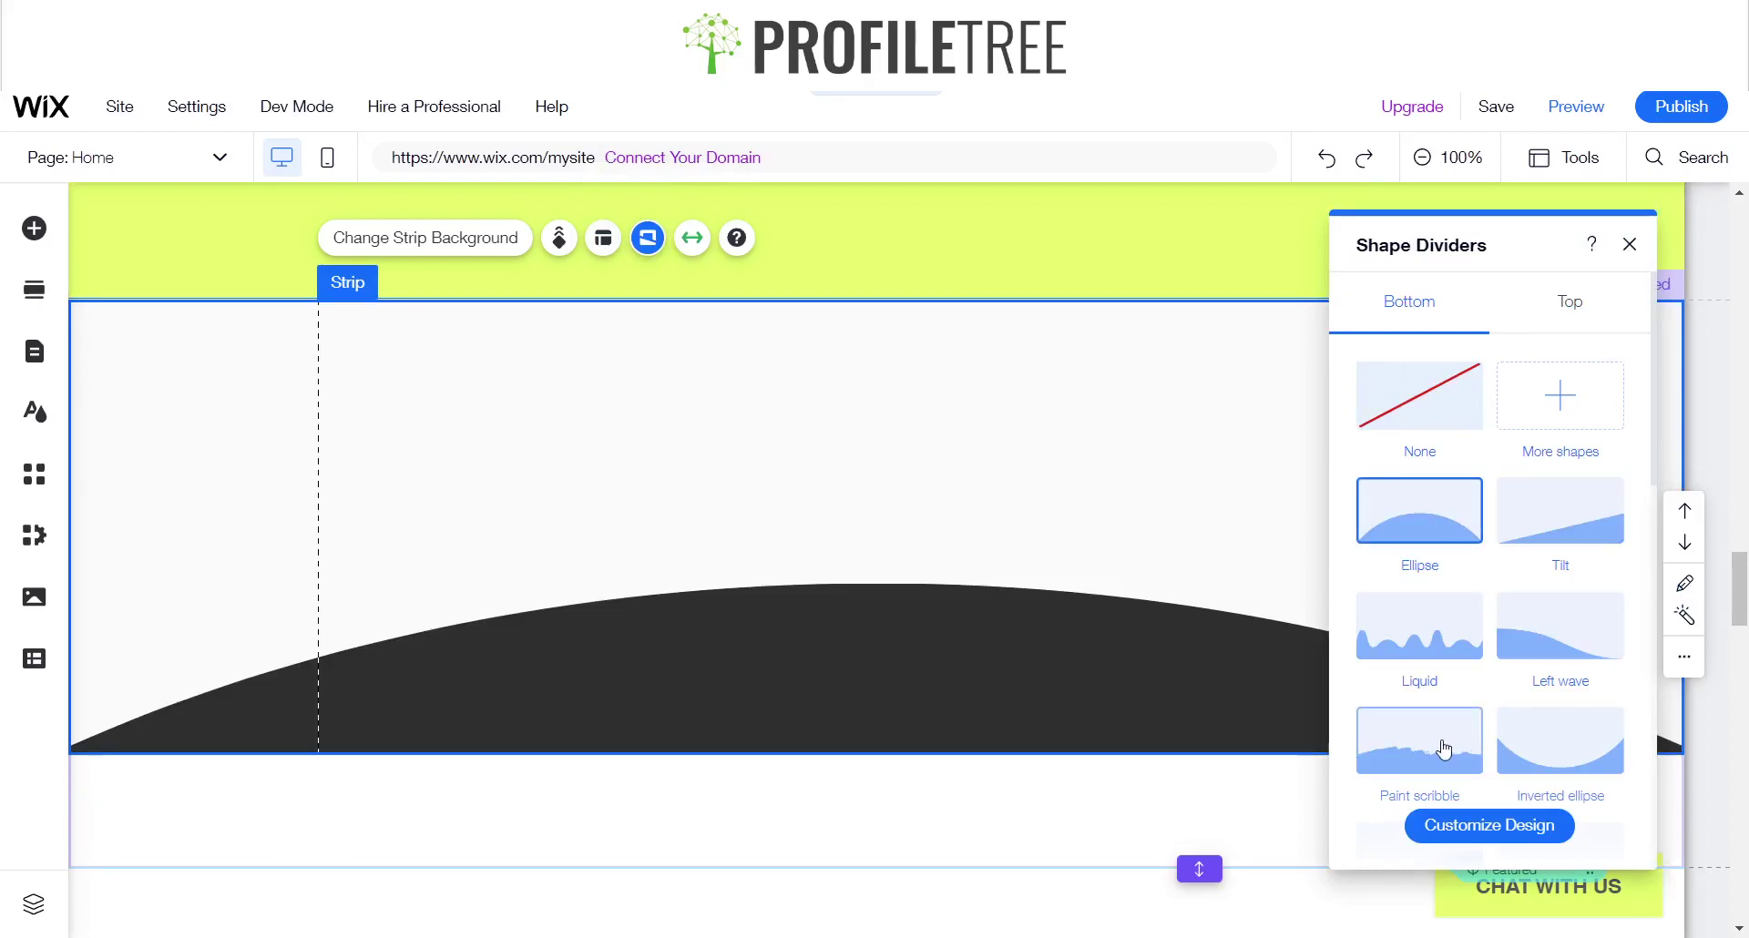
left_click(1444, 749)
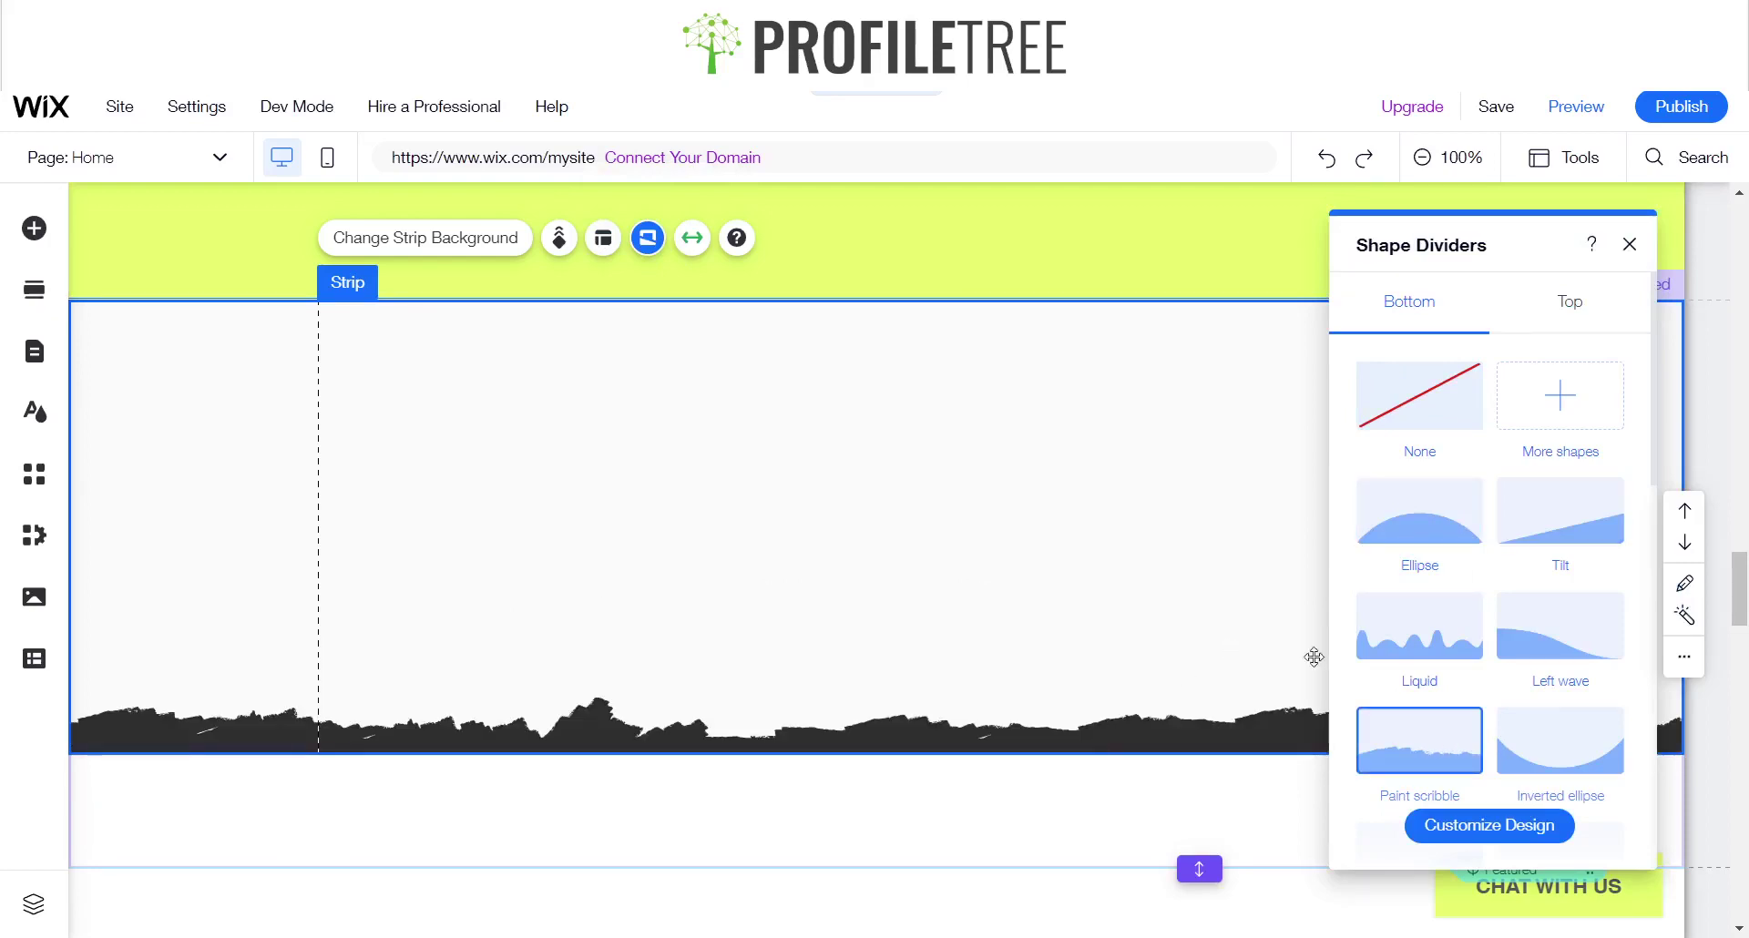
scroll(1447, 712, "down", 6)
scroll(1452, 711, "up", 5)
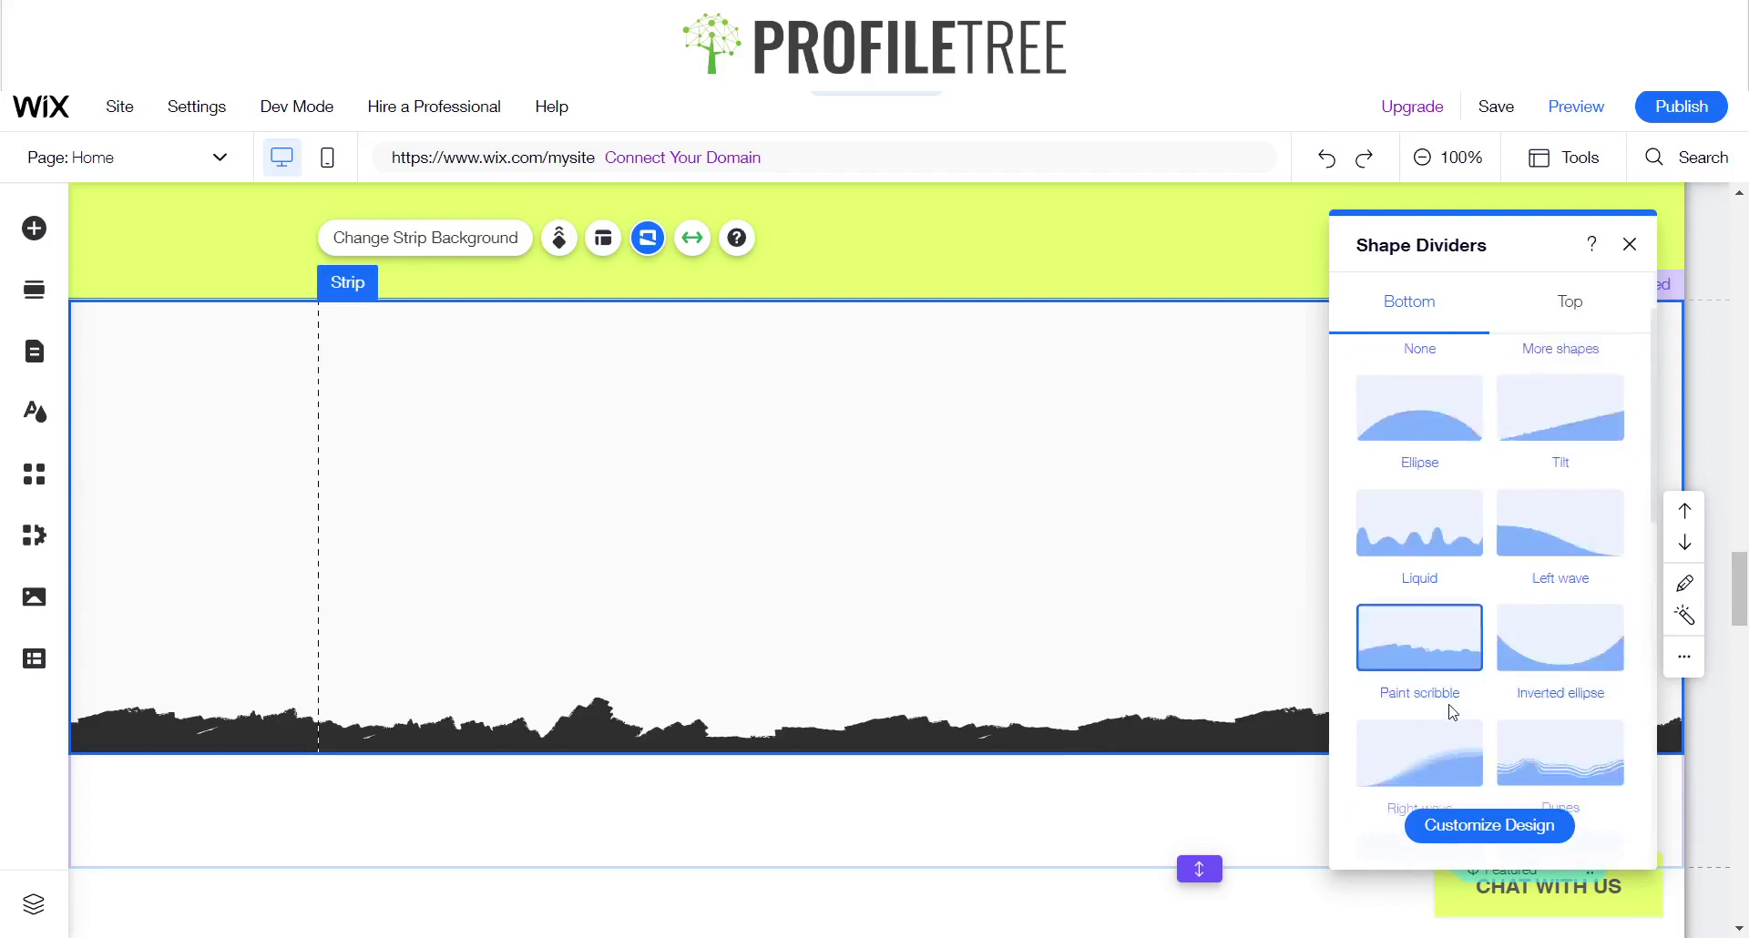
scroll(1453, 711, "up", 1)
- Set the strip's shape divider to None and its stretch margins to 0px after trying 20px
left_click(1426, 444)
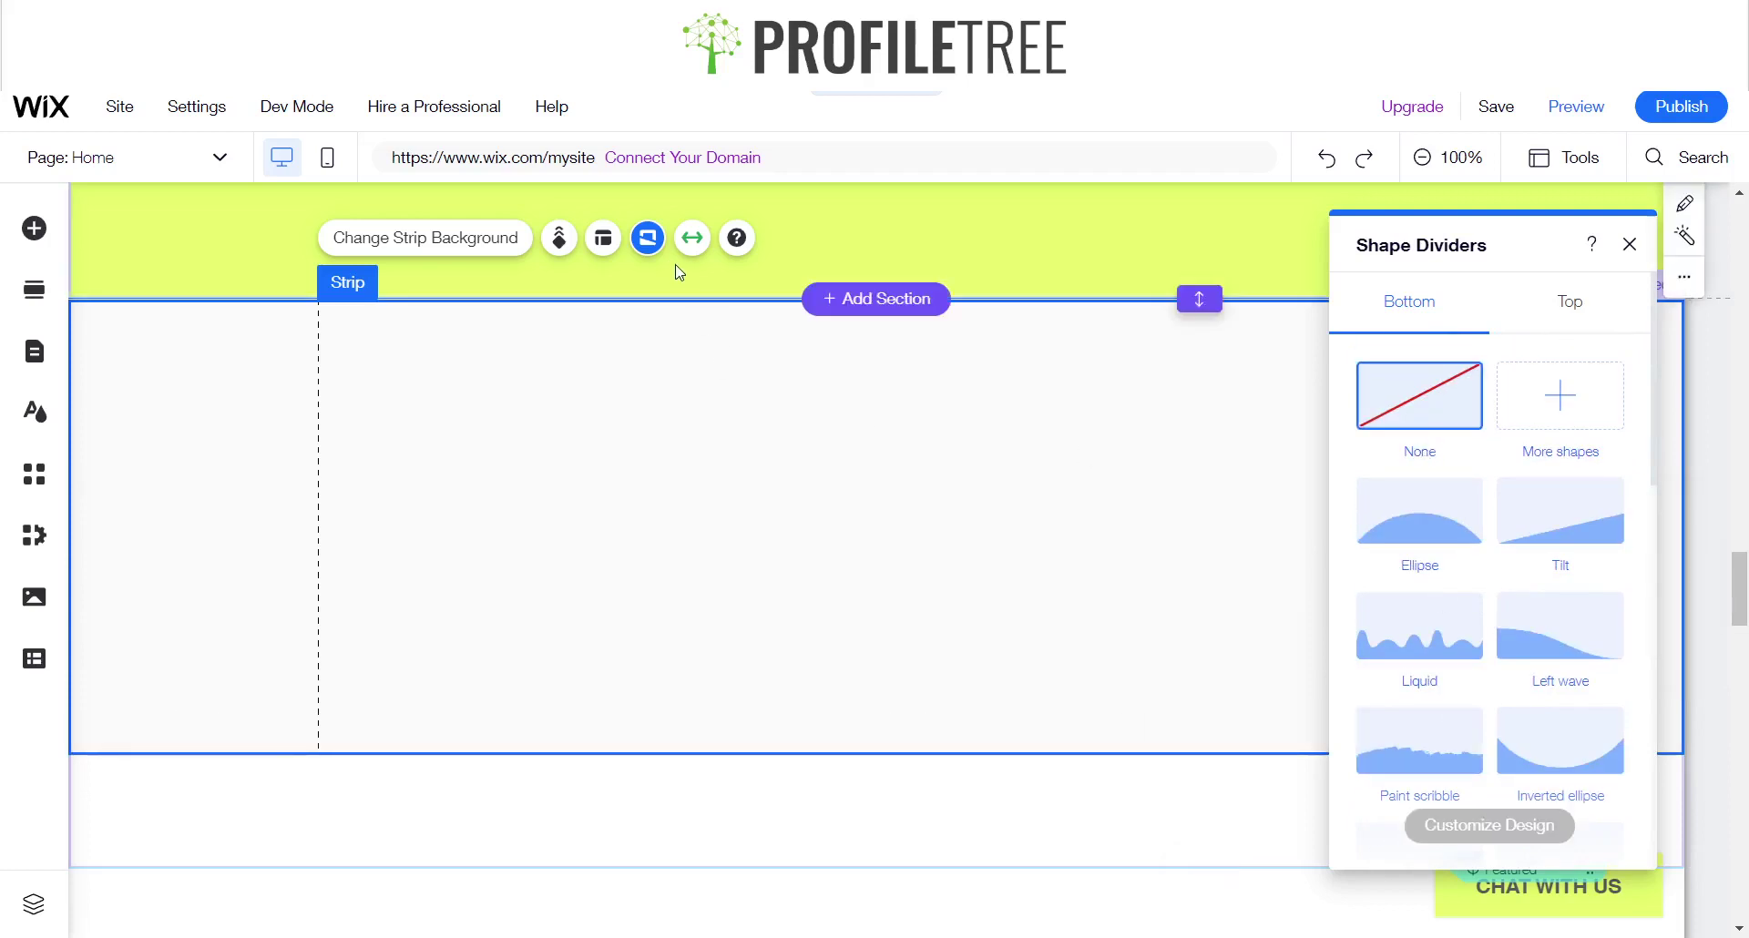
left_click(691, 240)
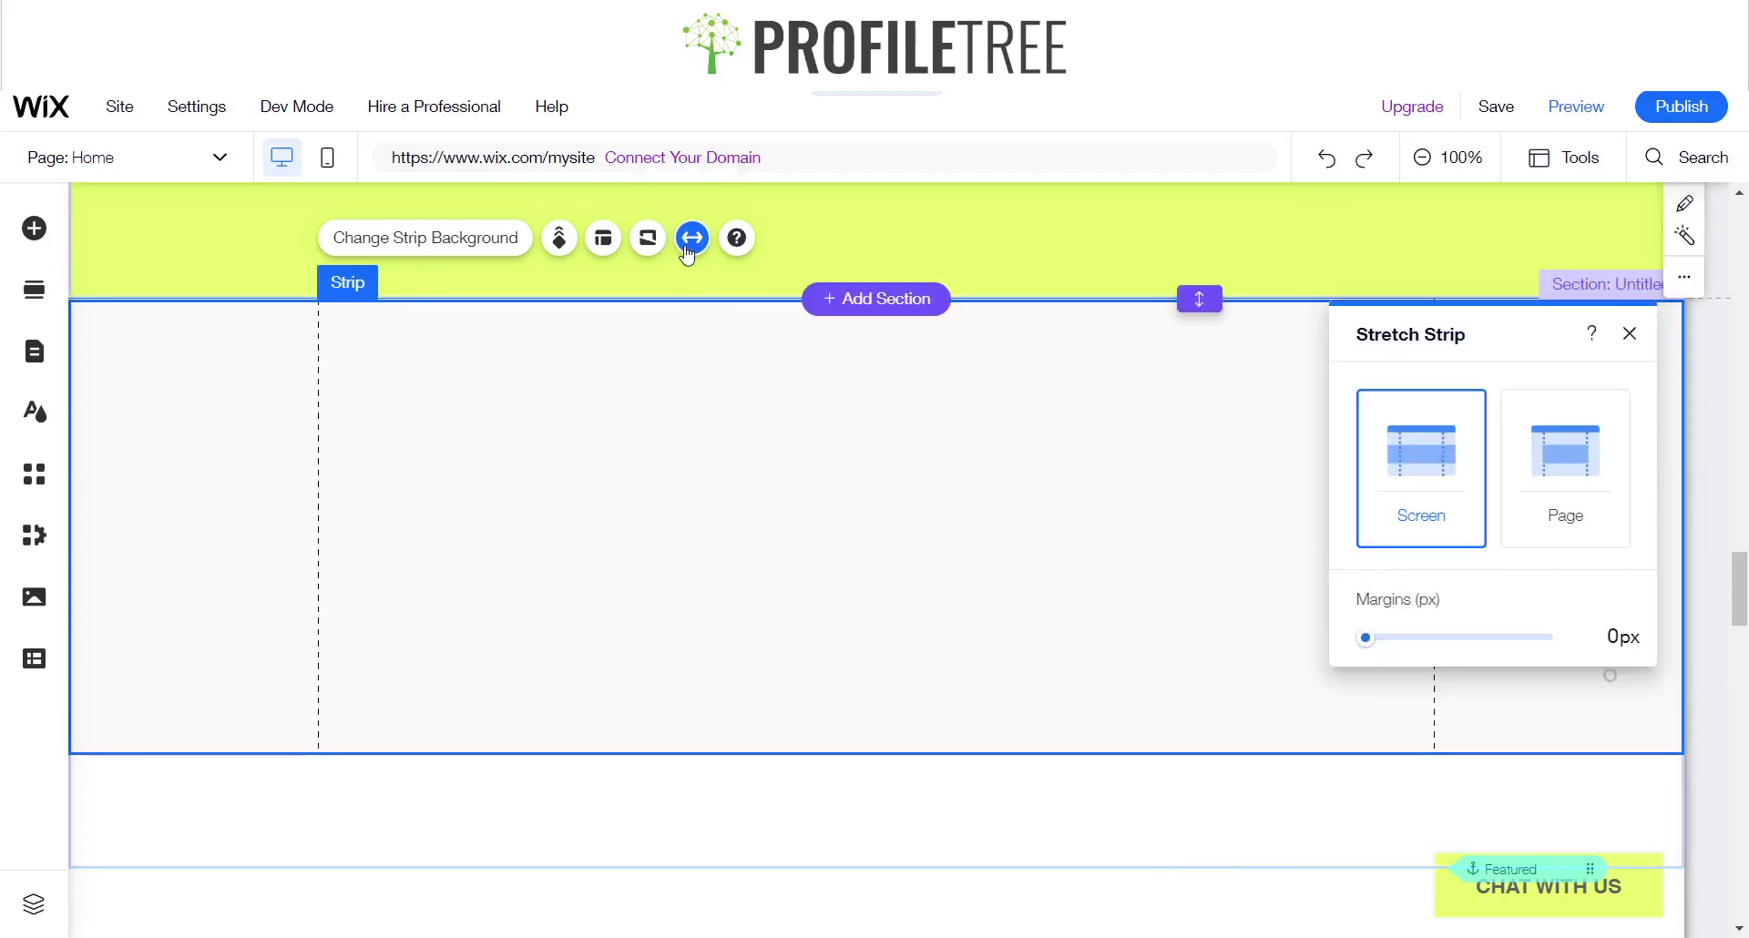
left_click(1613, 636)
type("20")
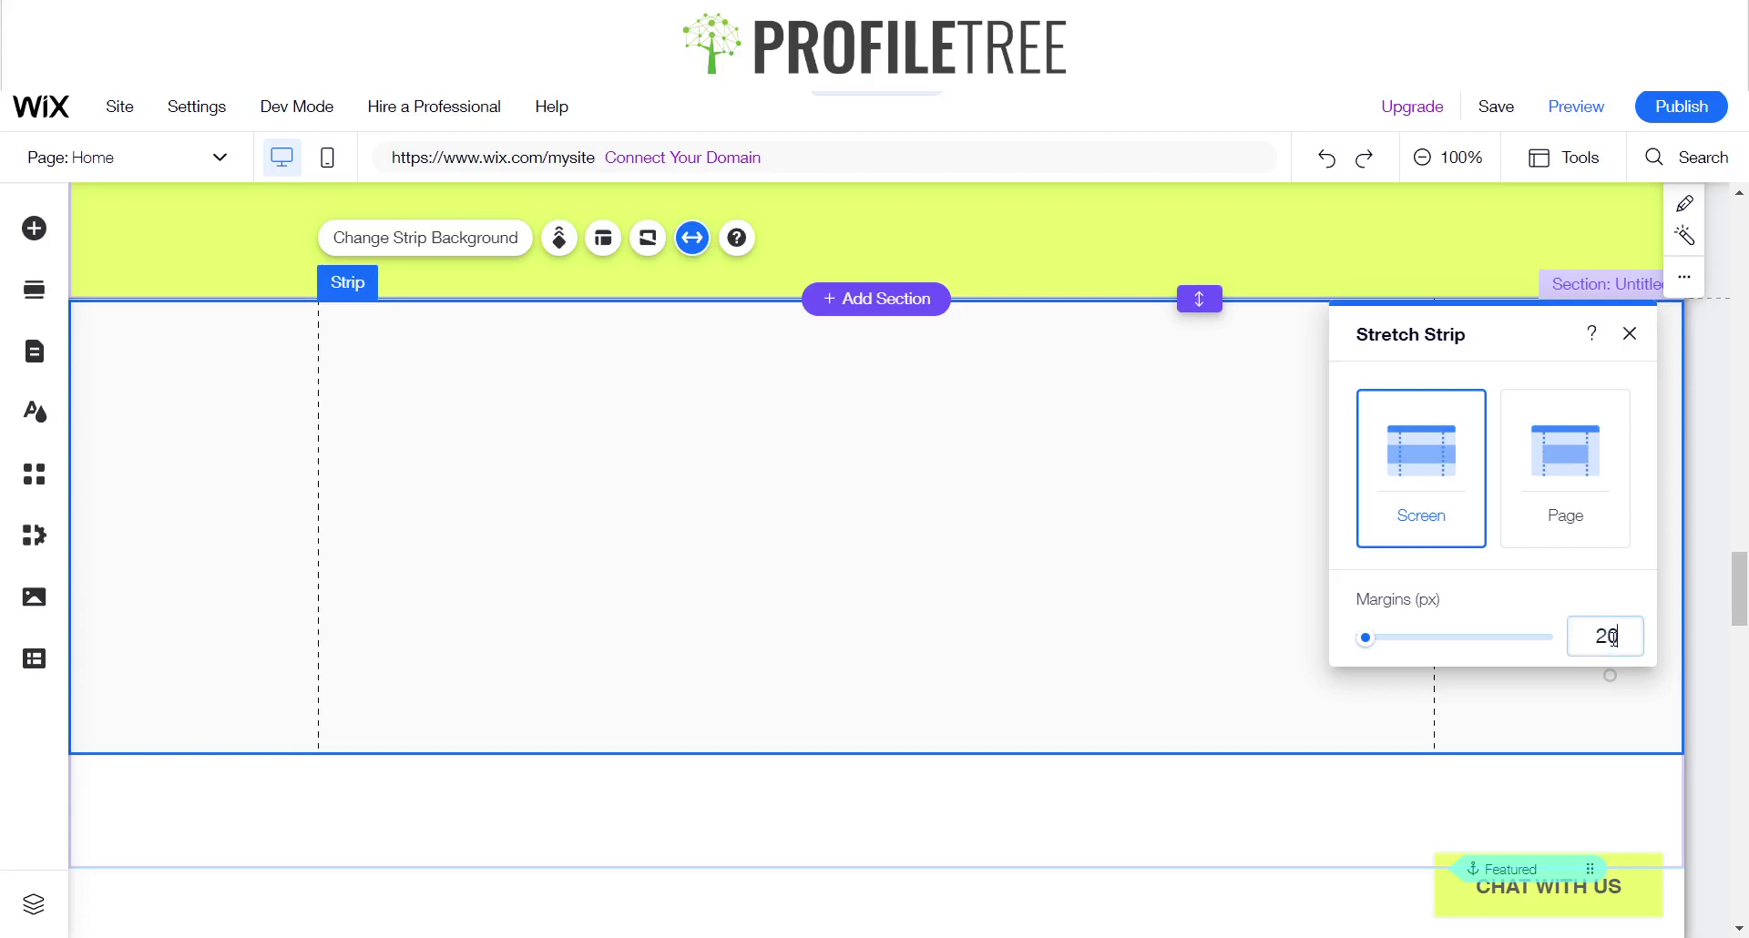
key("Return")
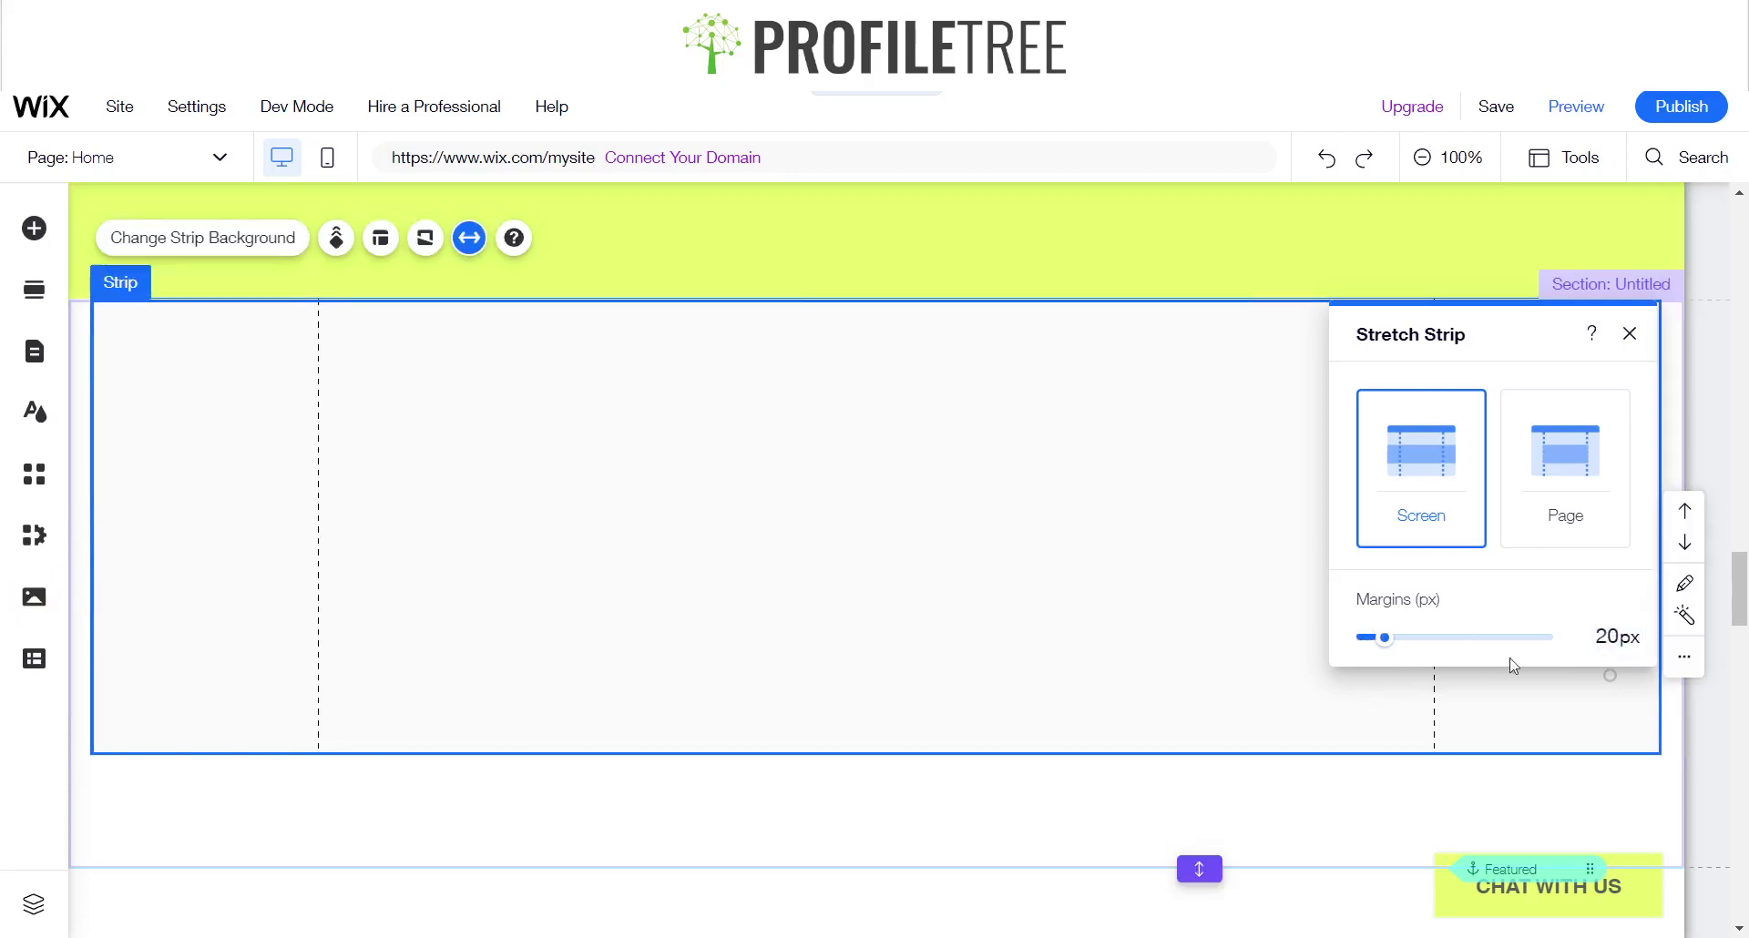
left_click(1613, 637)
key("BackSpace")
key("Return")
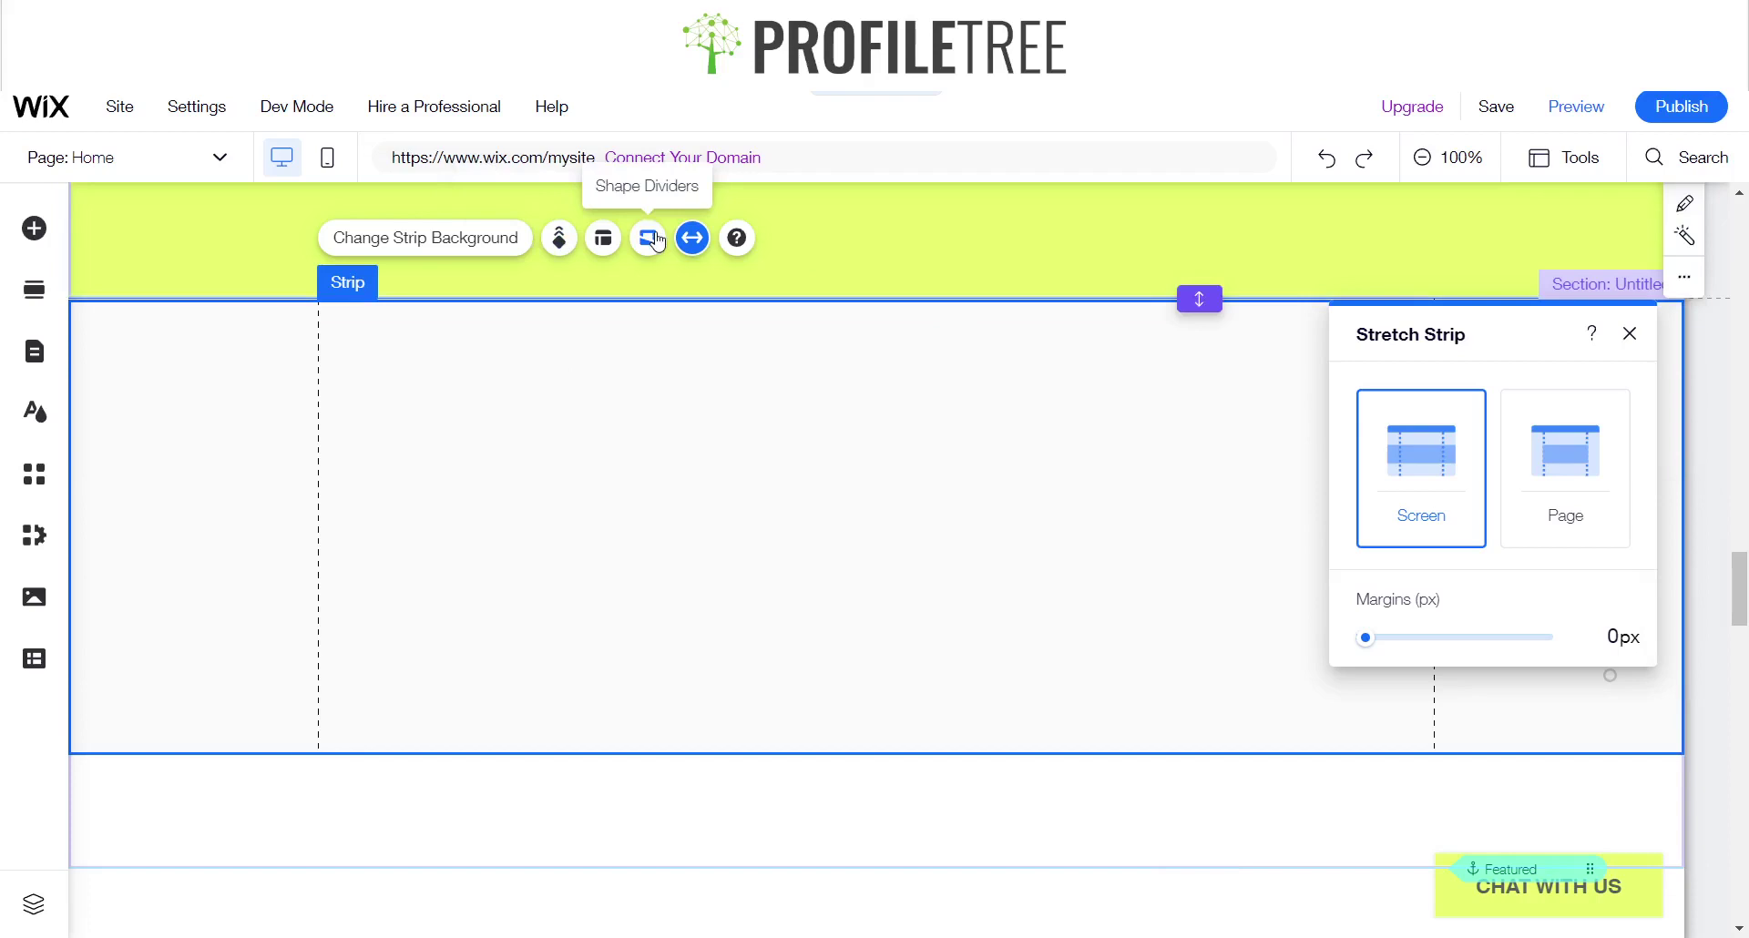
- Add a column in Layout so the strip has two equal columns, then select each
left_click(603, 241)
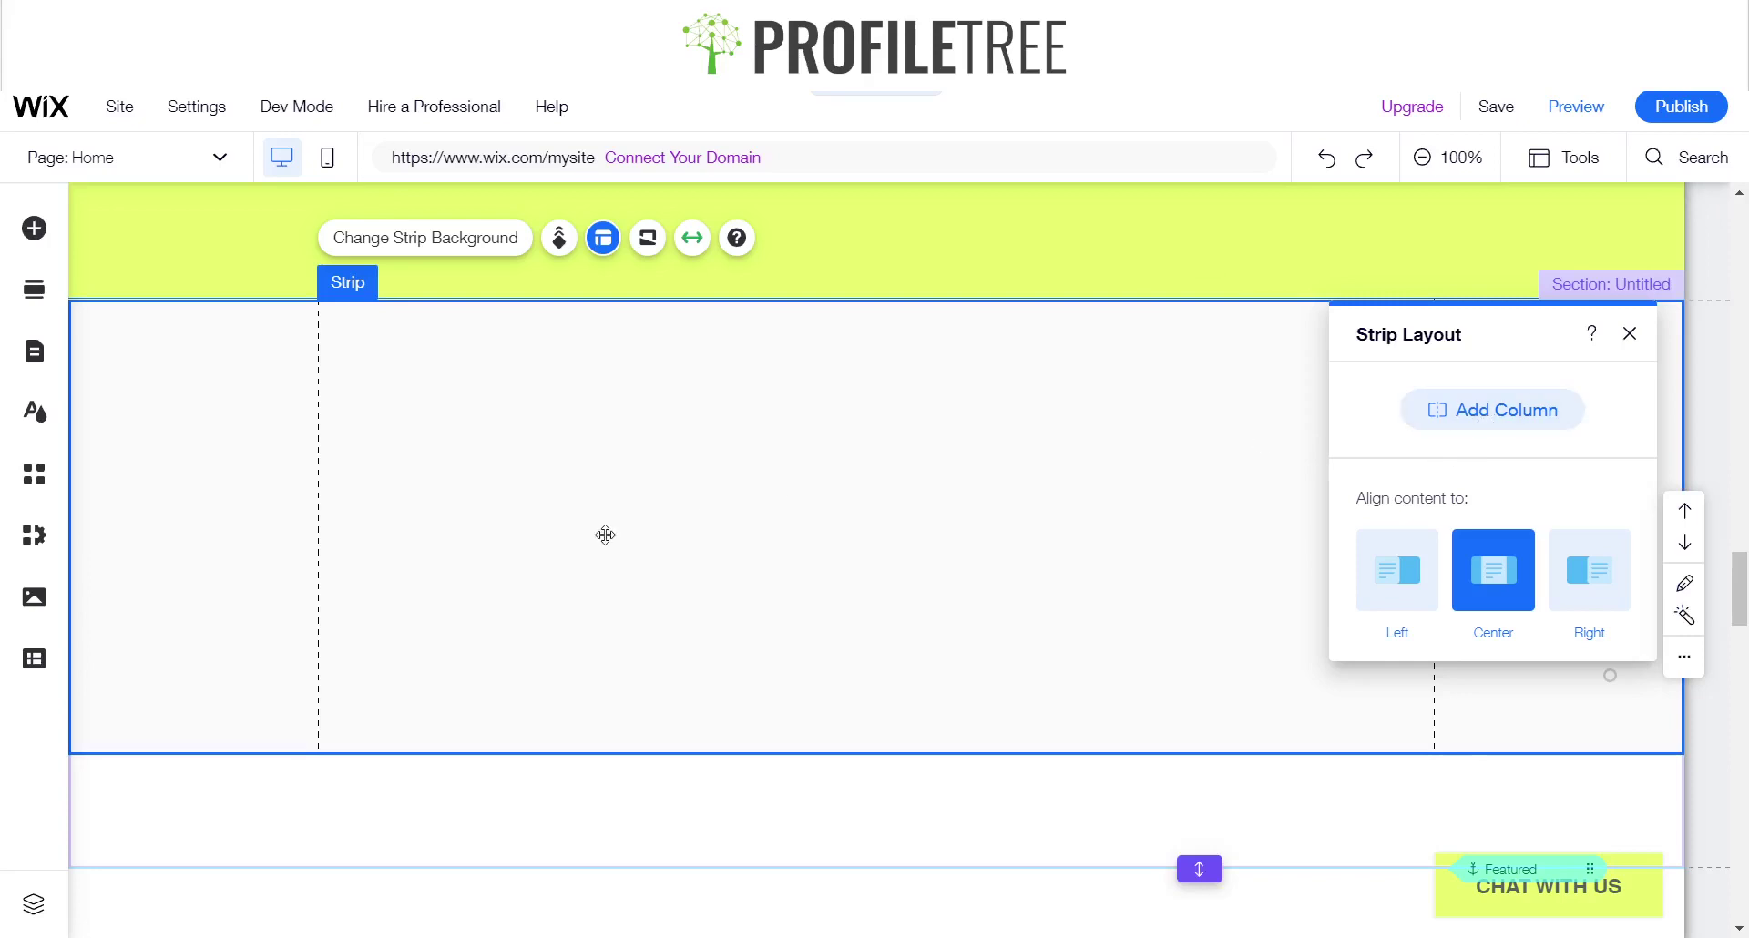
left_click(1540, 428)
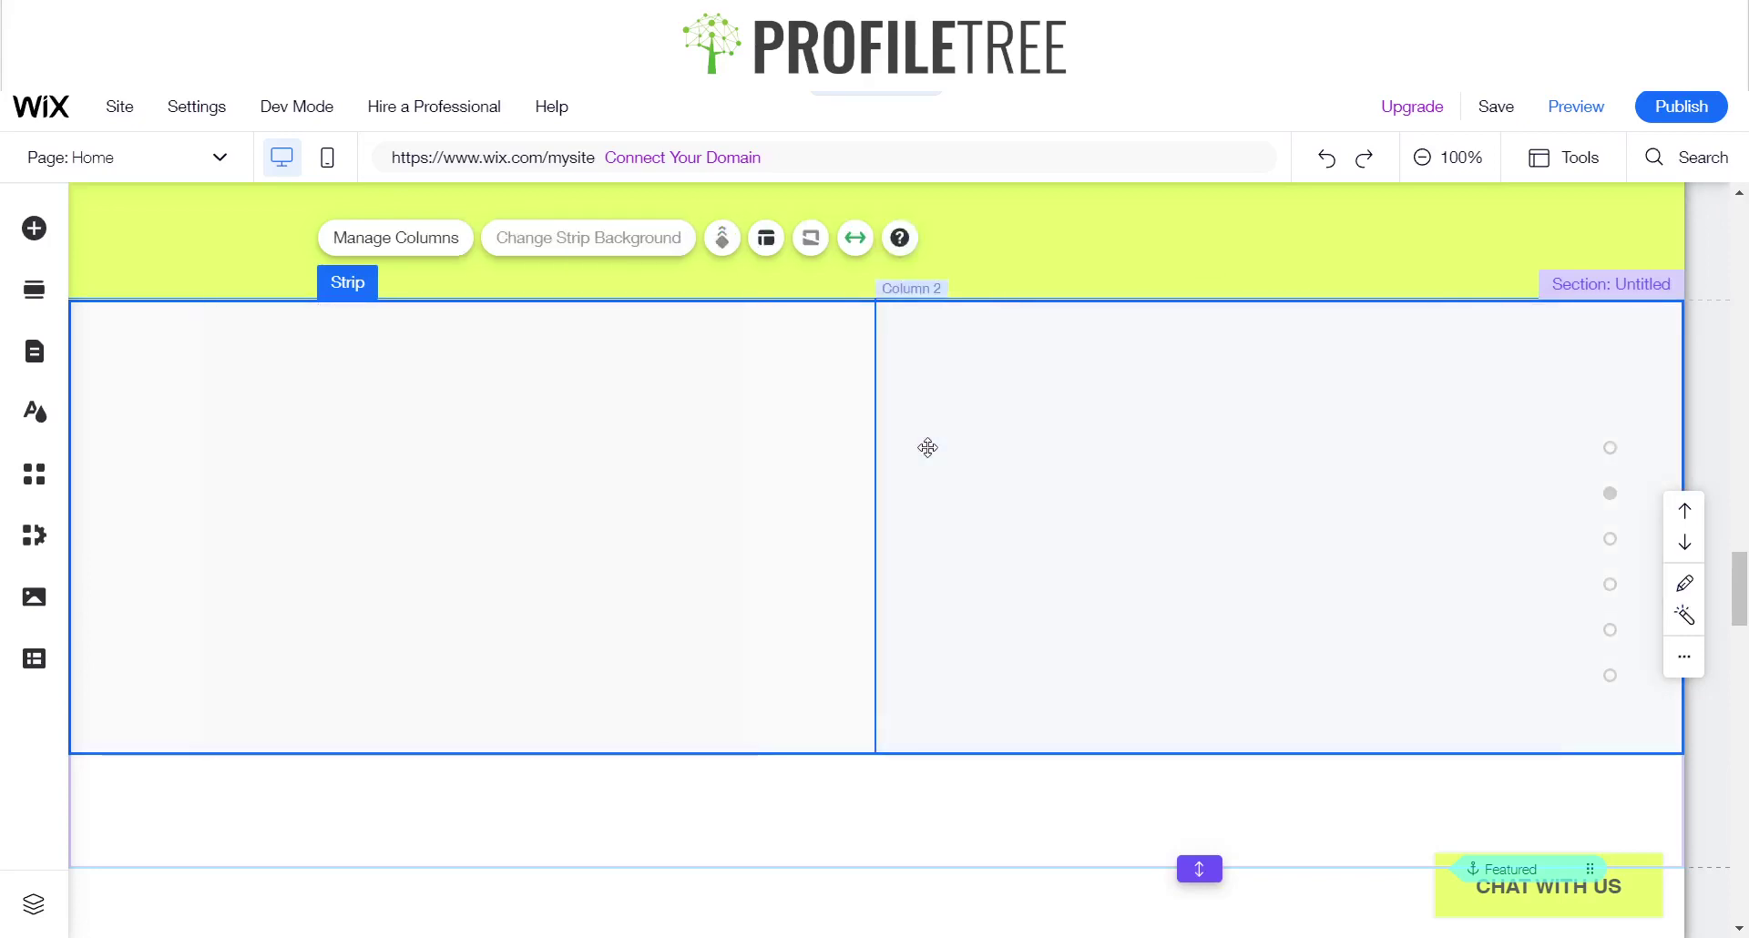
left_click(660, 399)
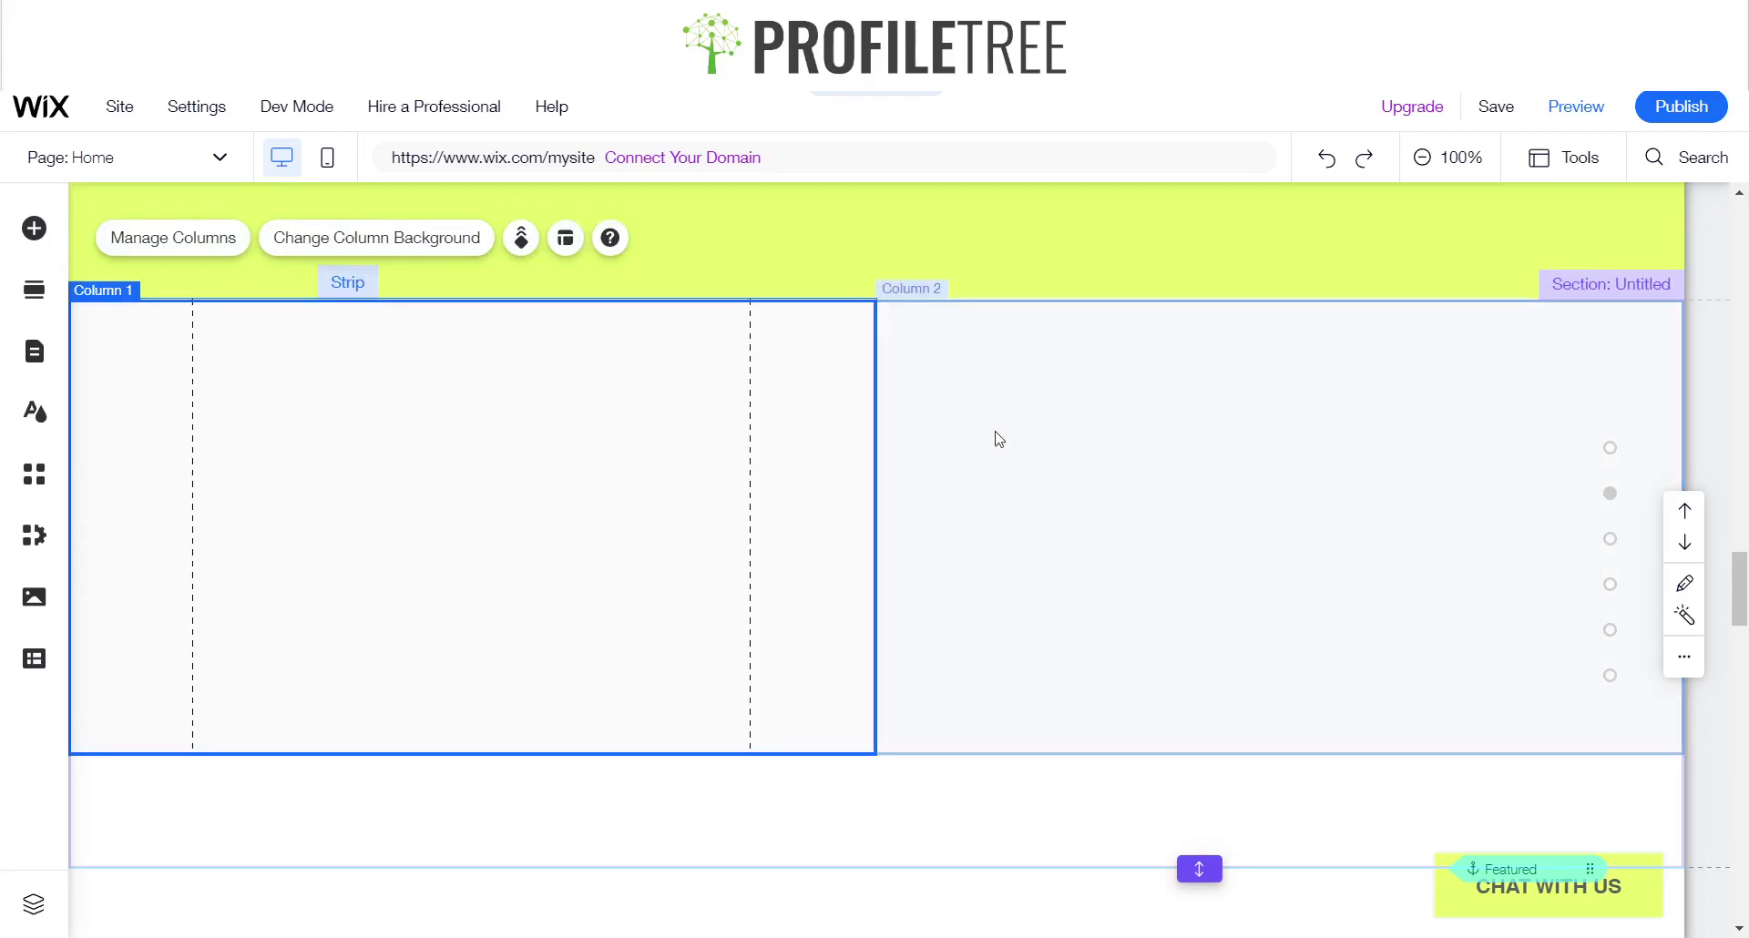
left_click(1298, 453)
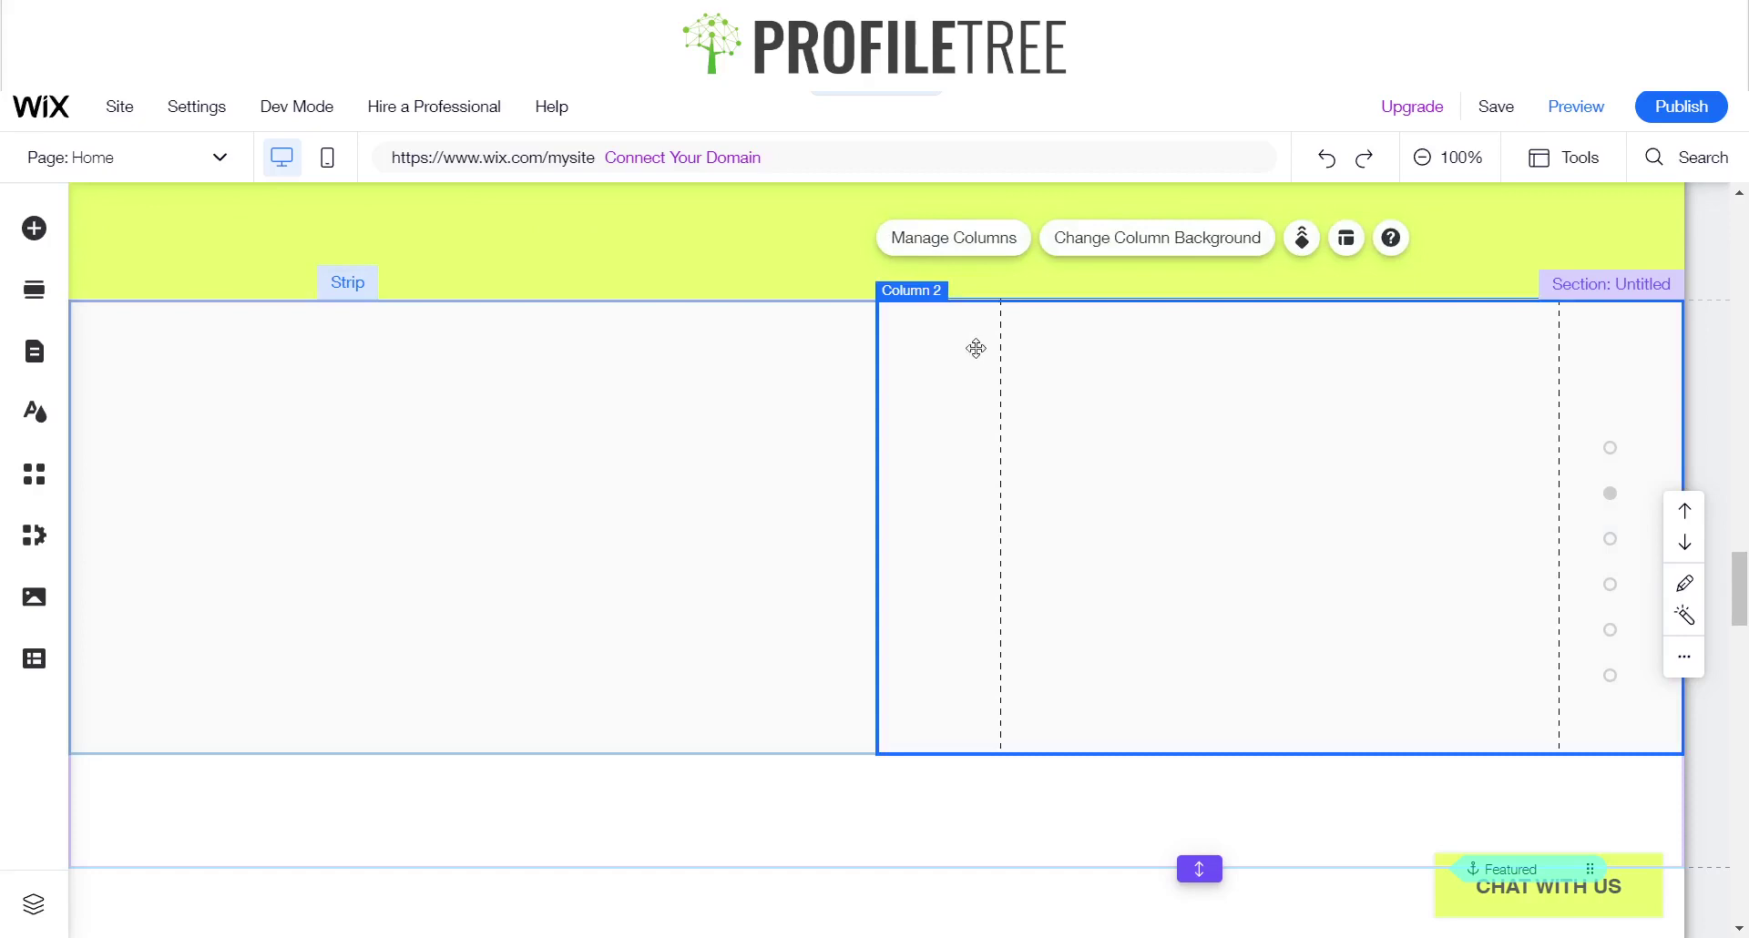
left_click(847, 383)
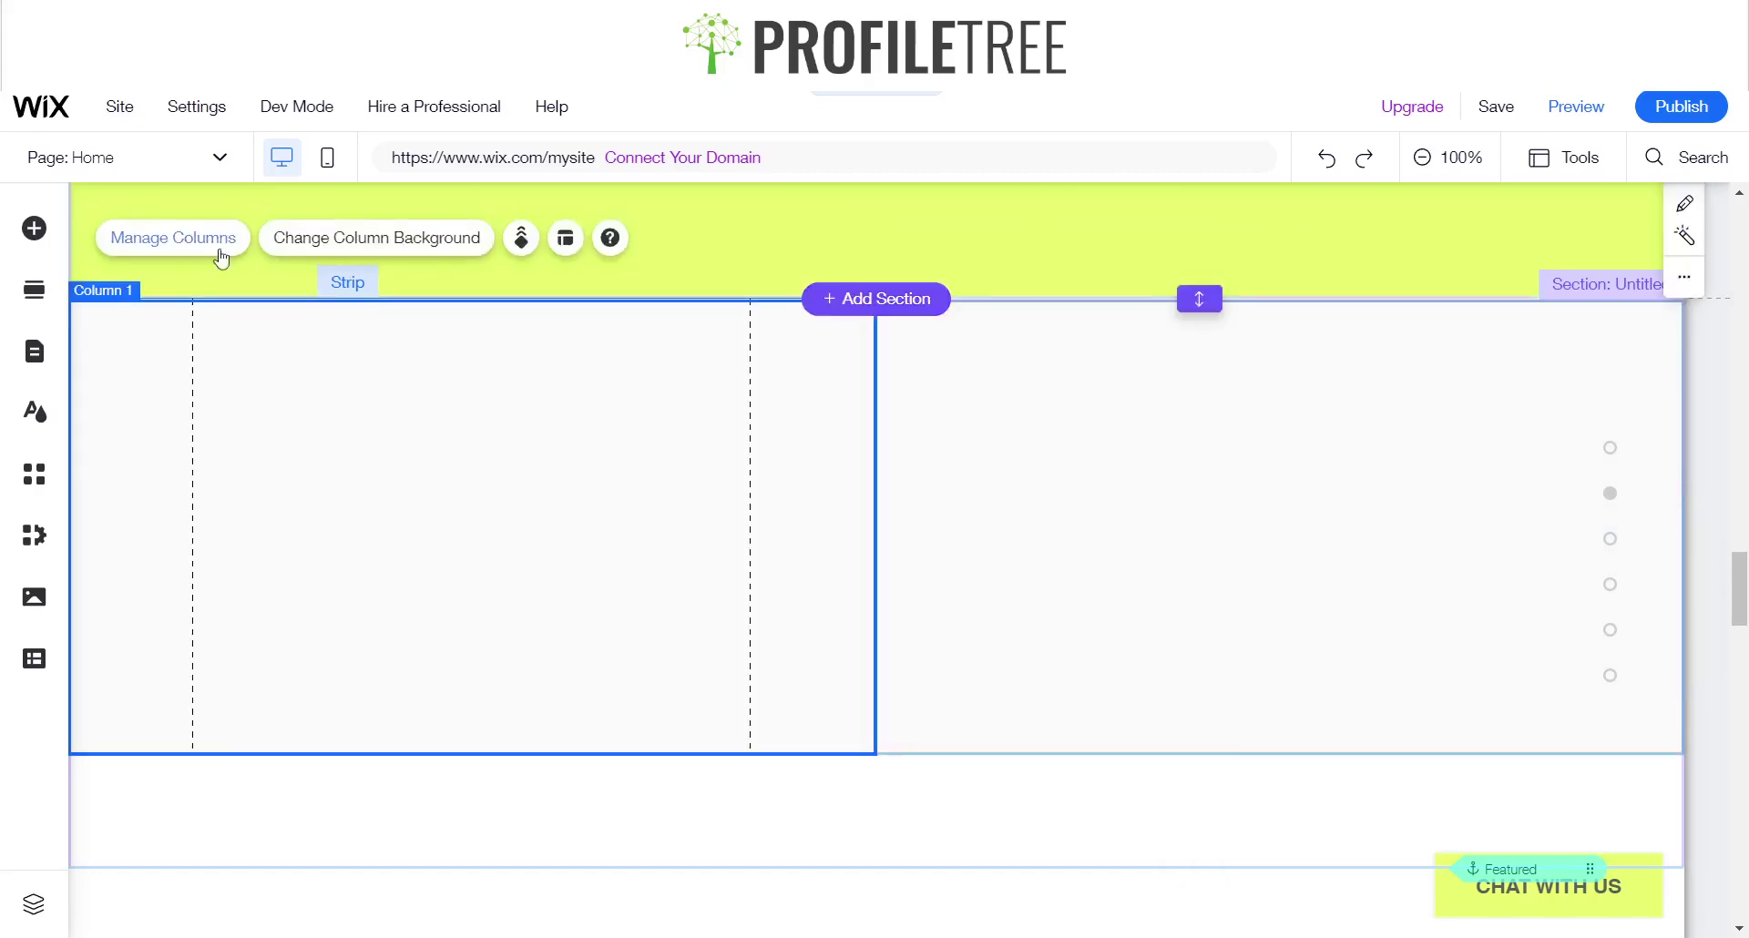
- Add a third column and move it two places left into the first position
left_click(199, 252)
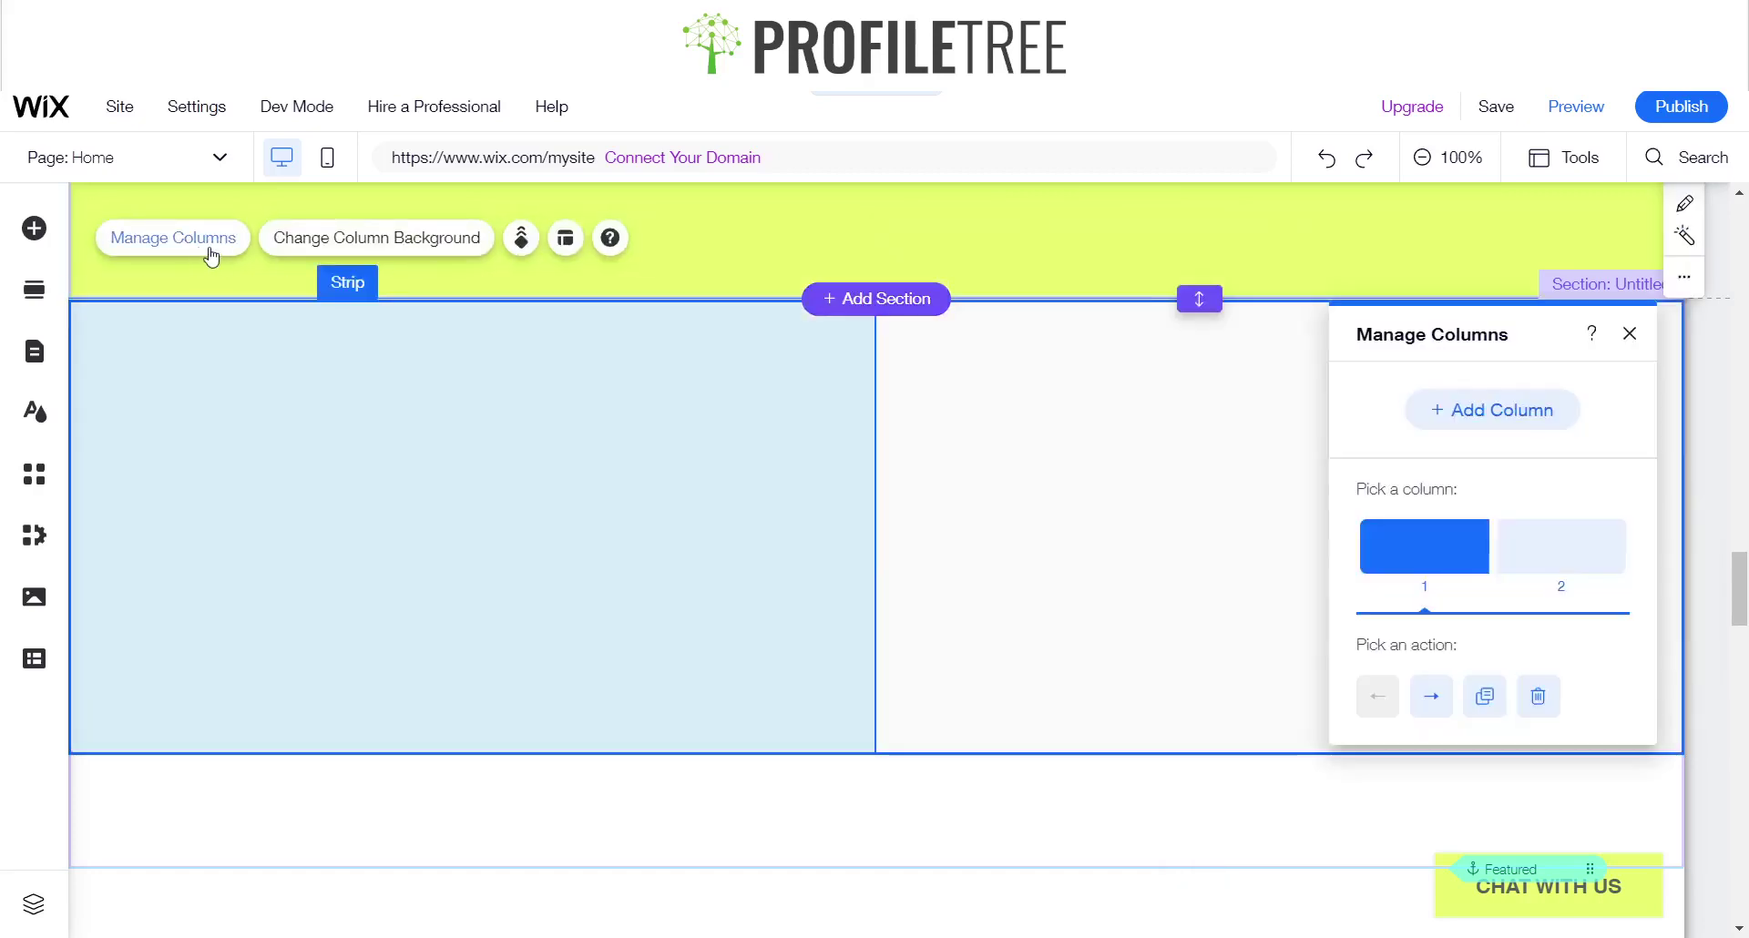
left_click(1557, 421)
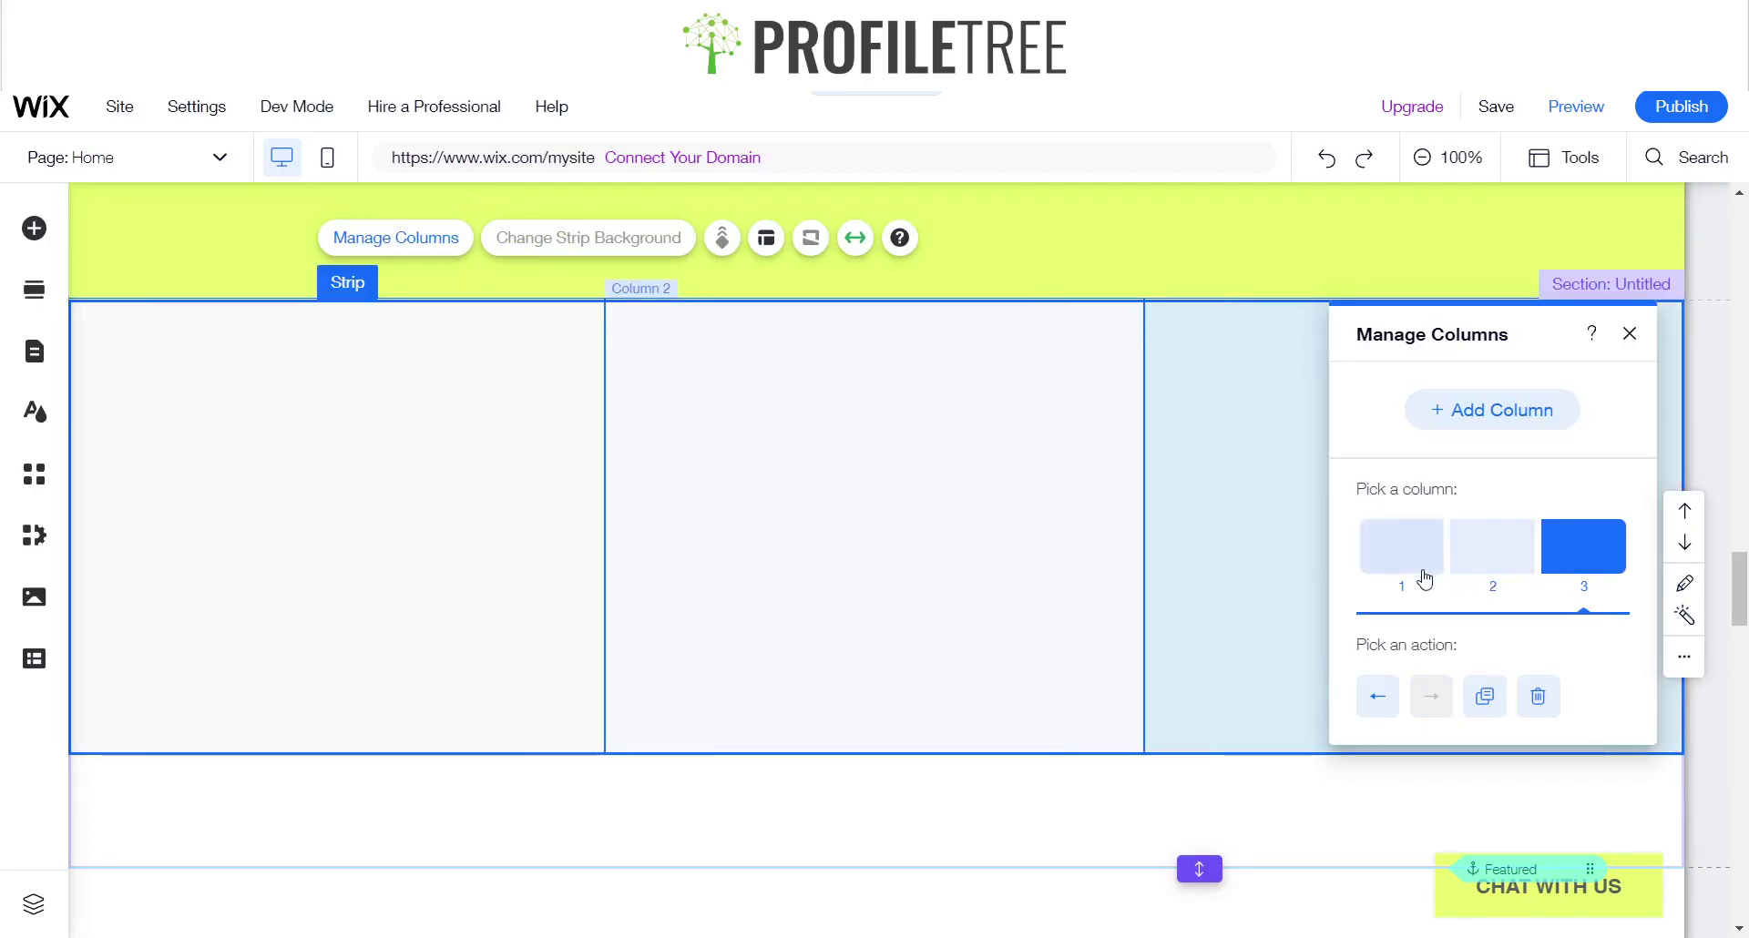
left_click(1379, 701)
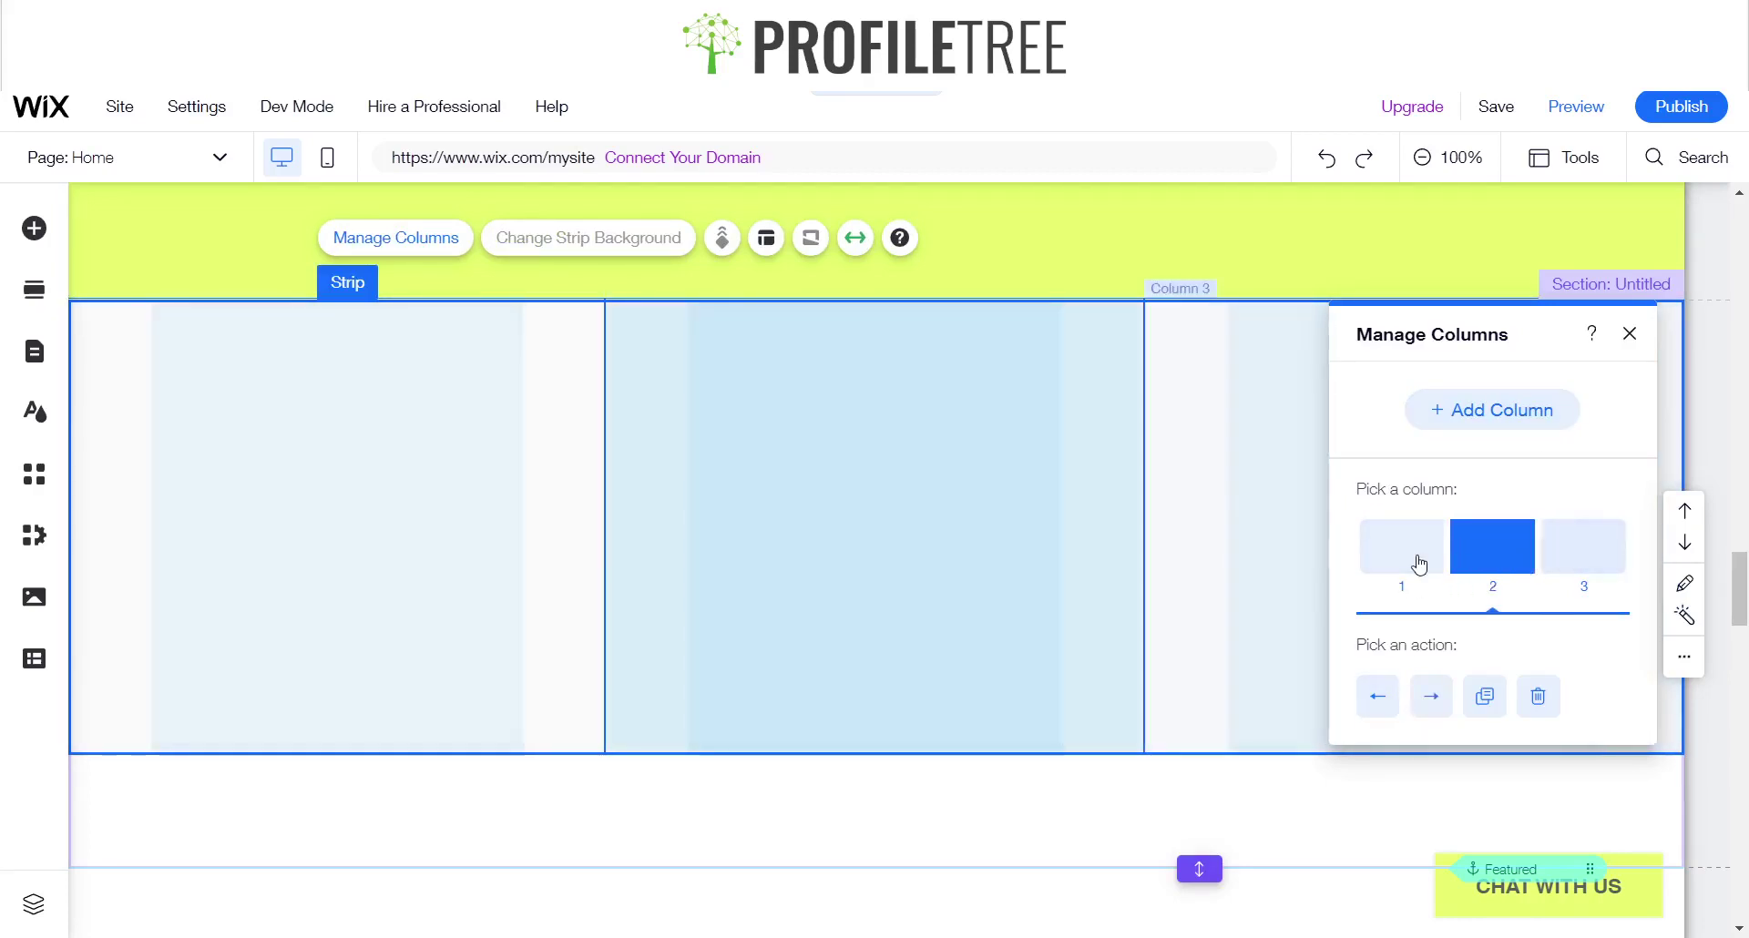
left_click(1377, 698)
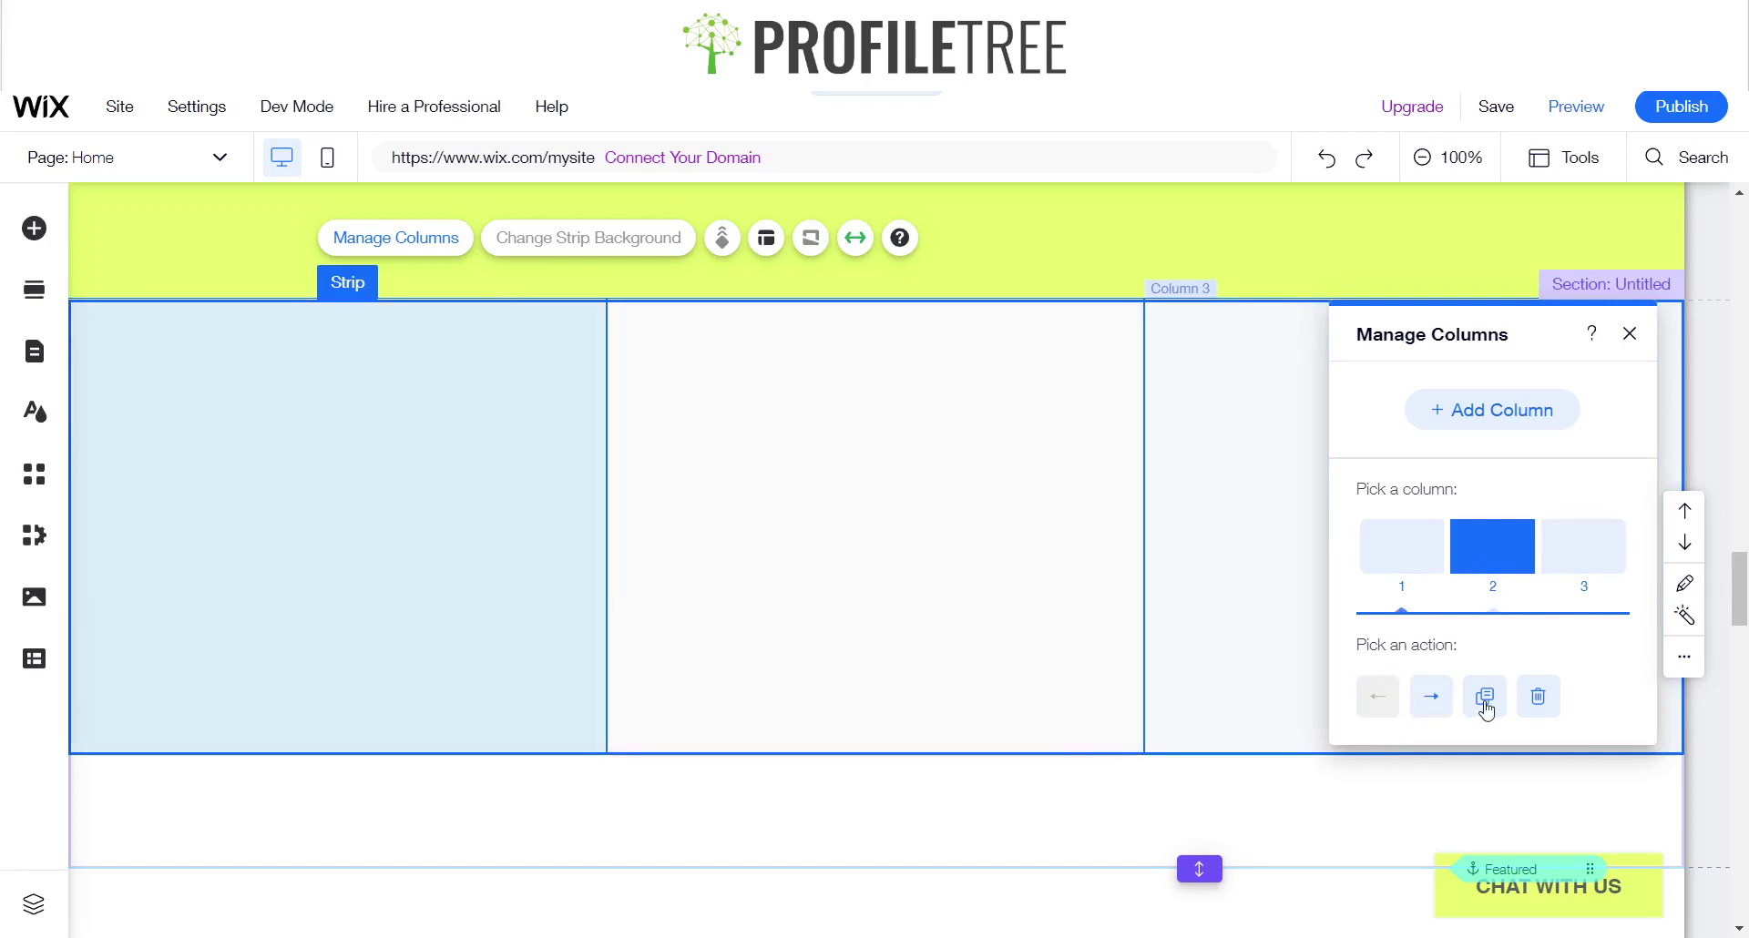
left_click(347, 523)
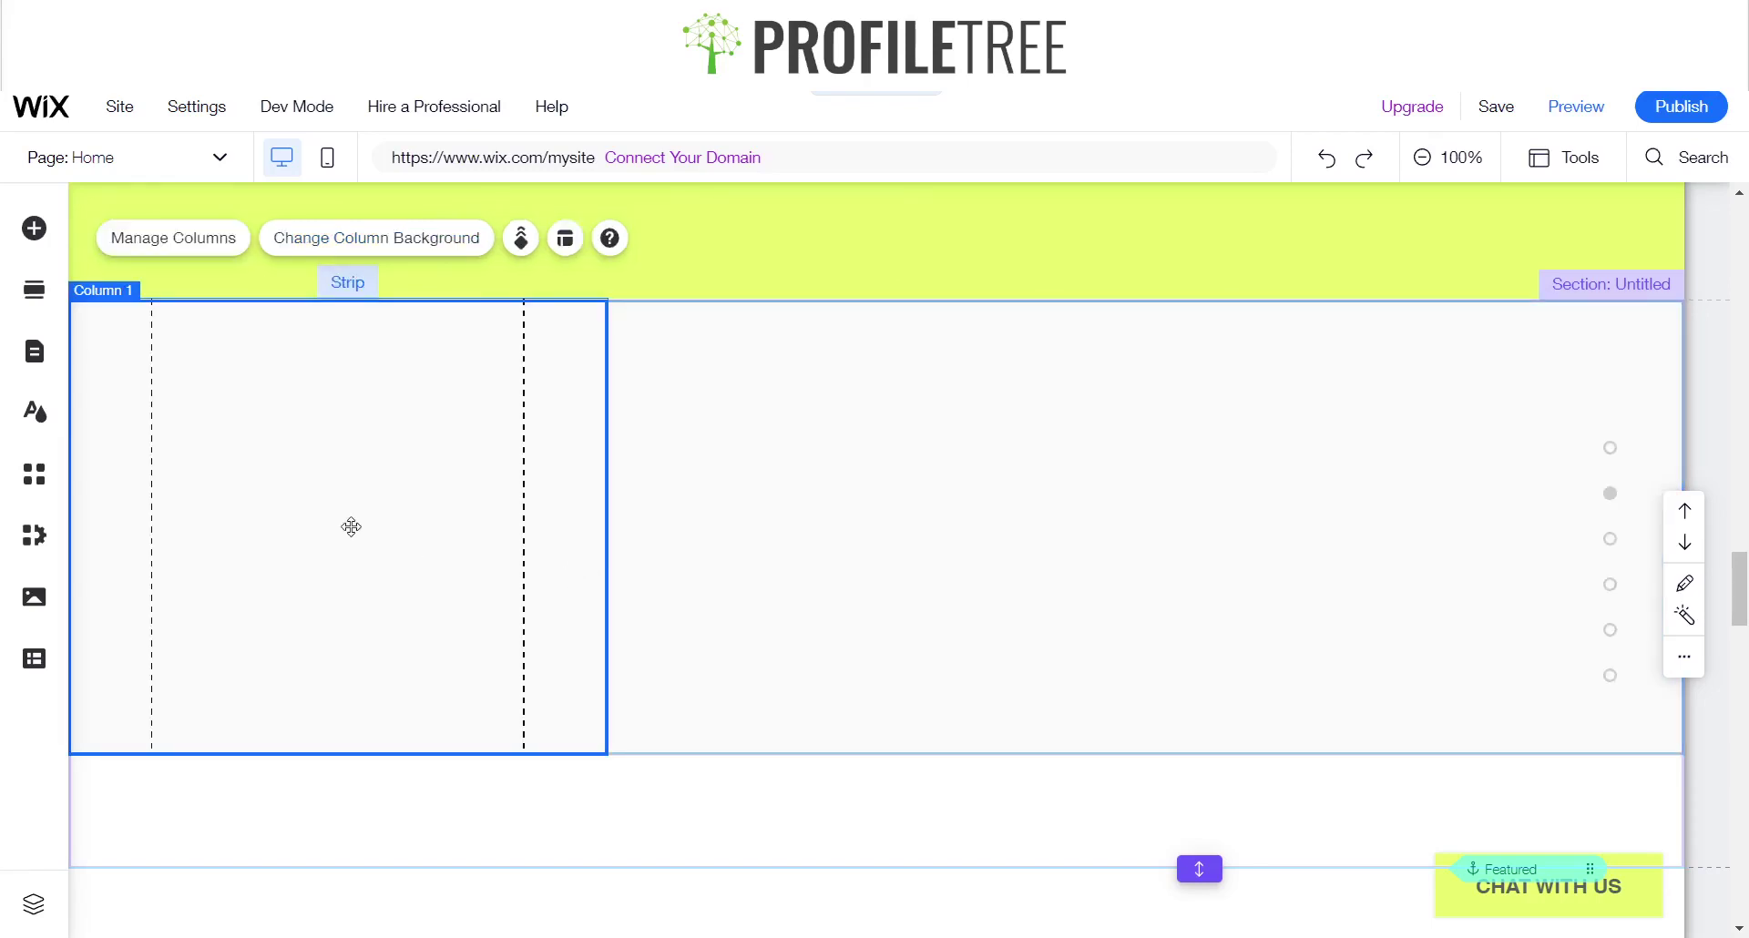
right_click(353, 535)
- Give the first column a lime yellow (#E7FF6E) background, then reopen its background options
left_click(213, 492)
left_click(382, 254)
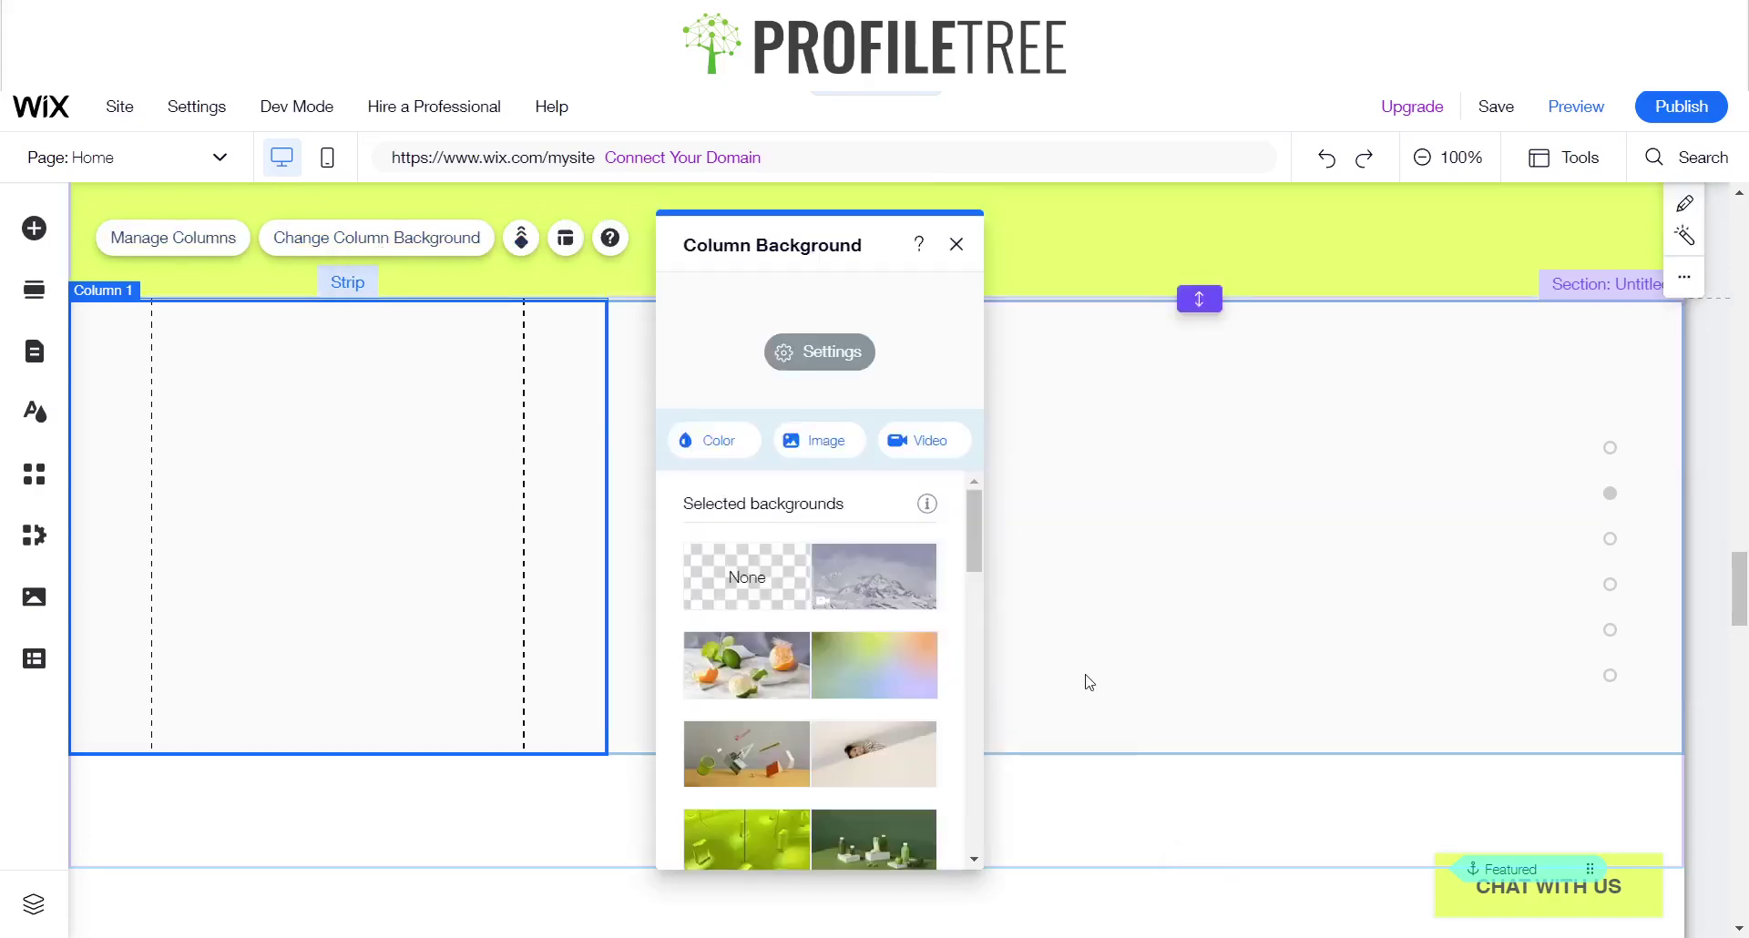
left_click(738, 440)
left_click(836, 637)
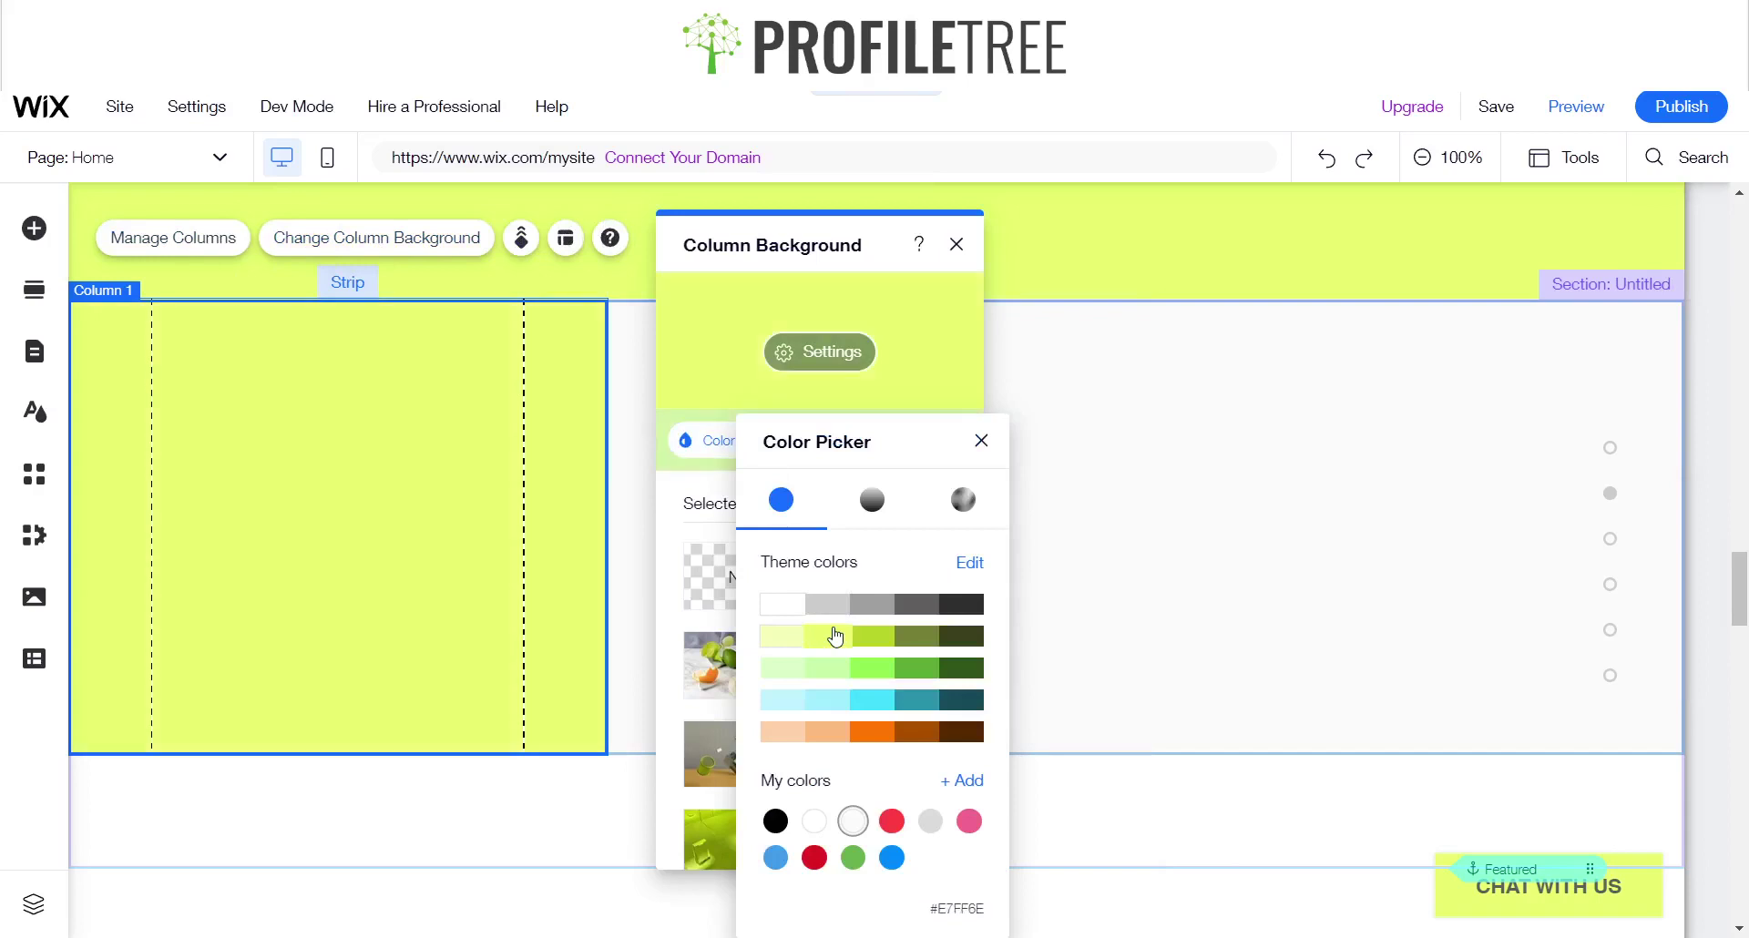
left_click(835, 637)
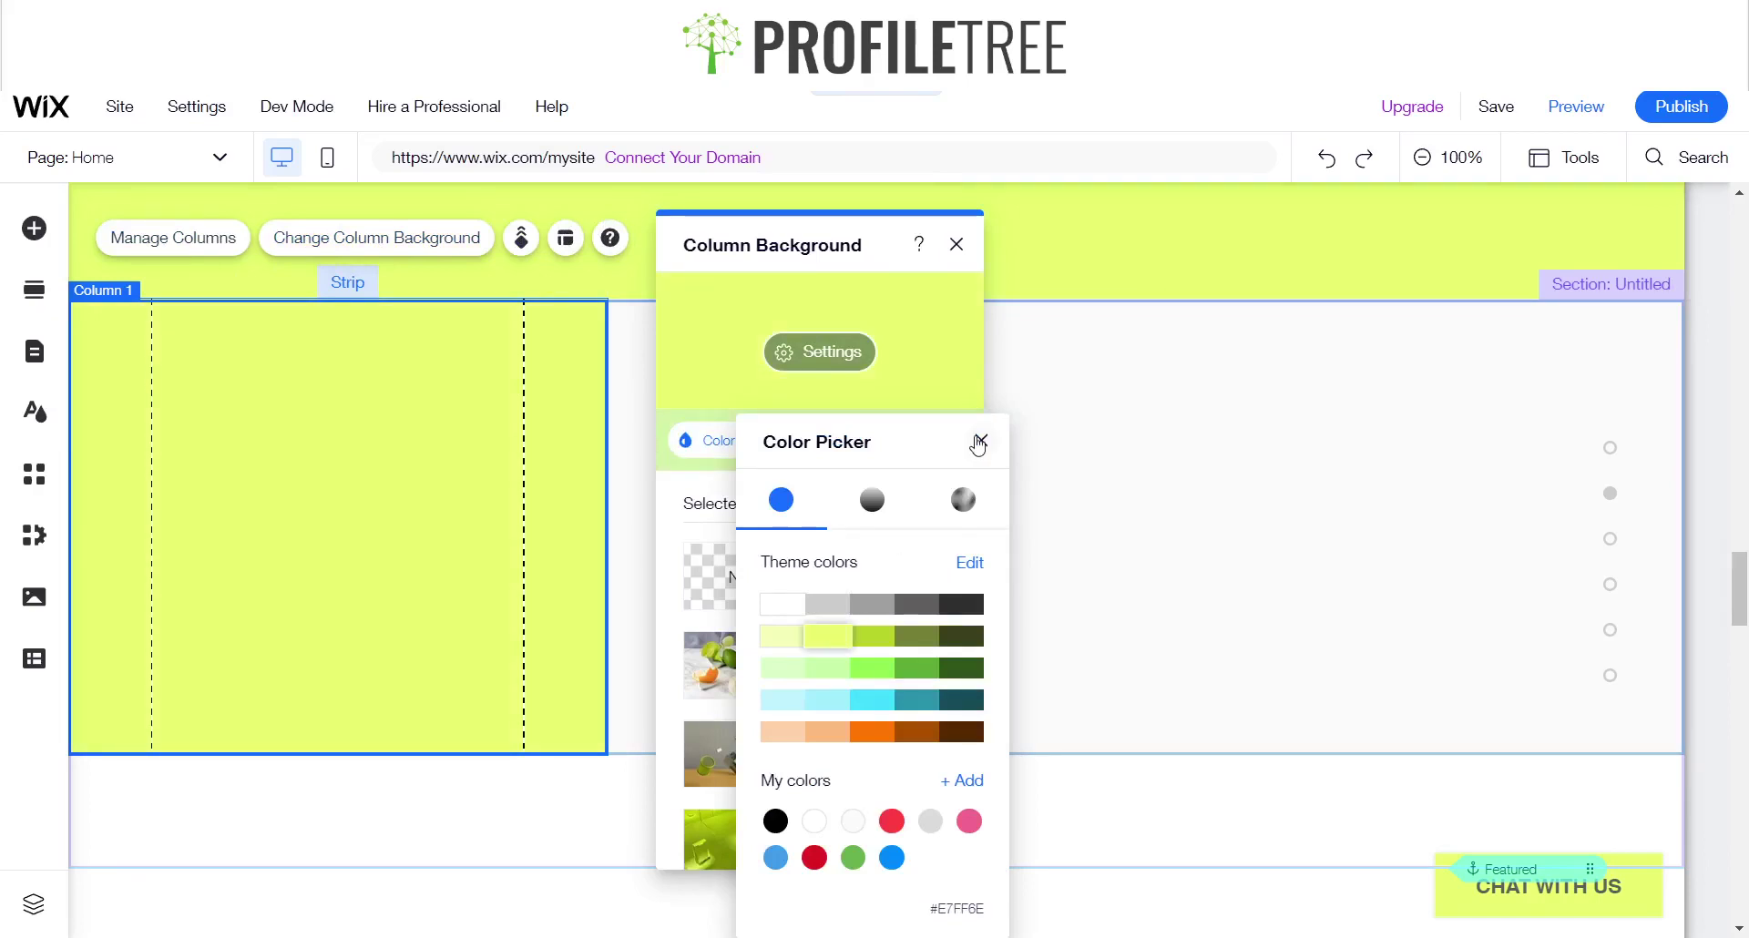
left_click(980, 443)
left_click(957, 244)
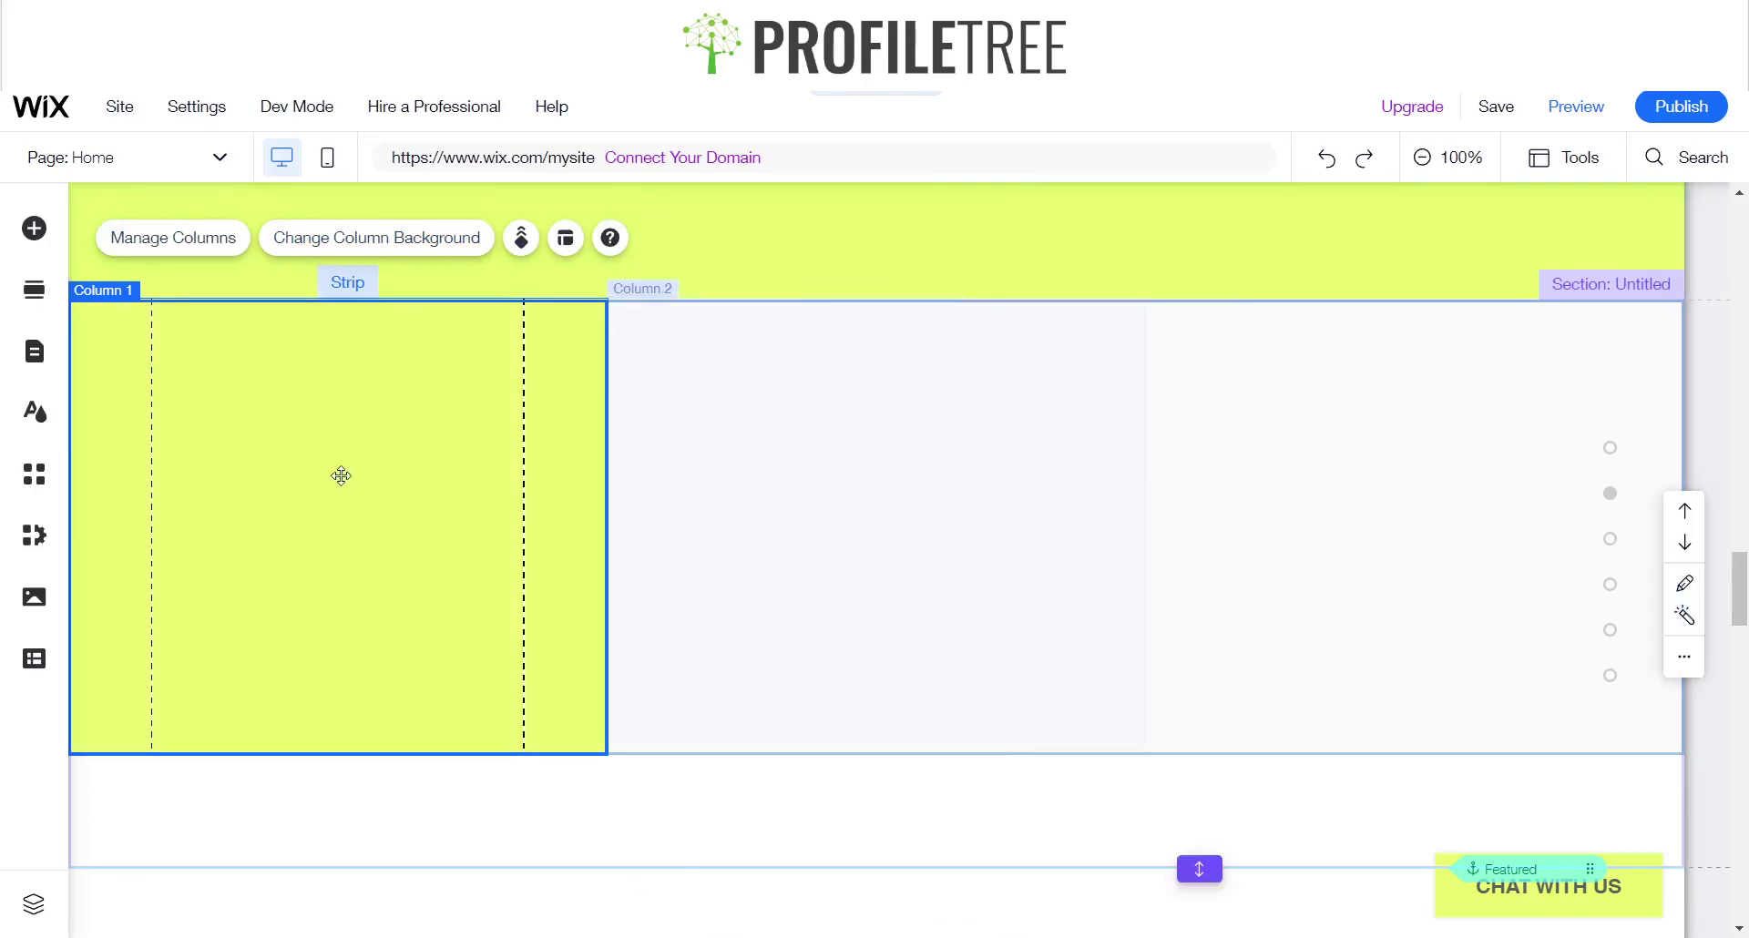
left_click(1115, 588)
left_click(407, 593)
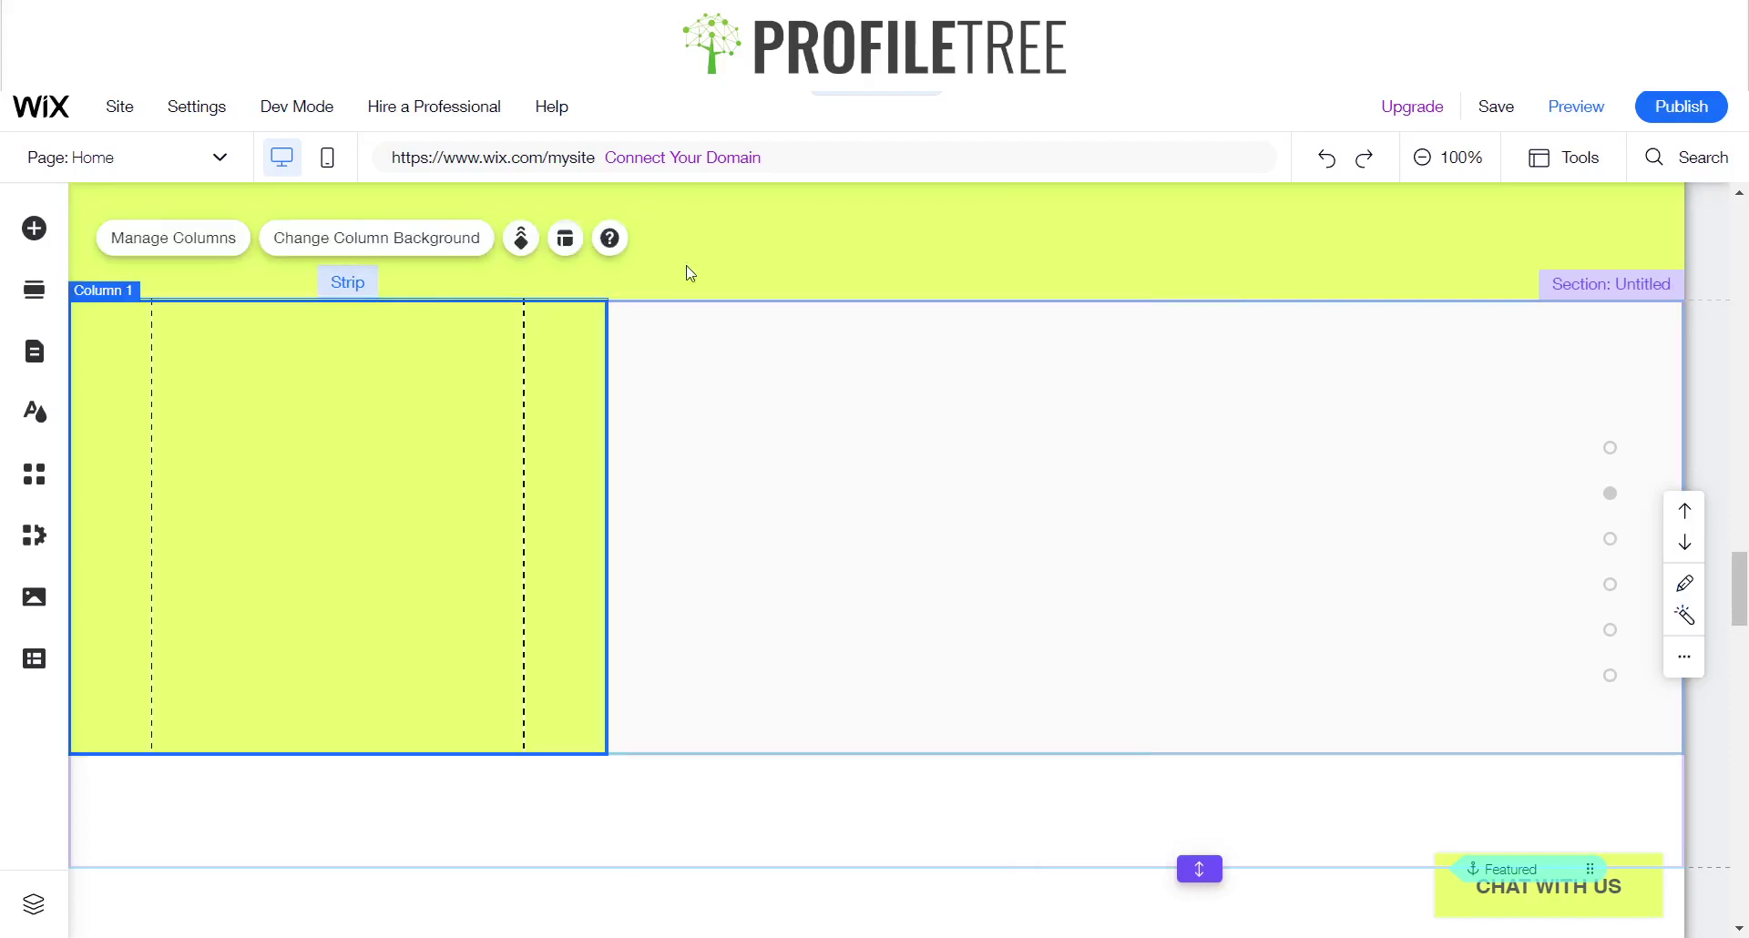
left_click(368, 242)
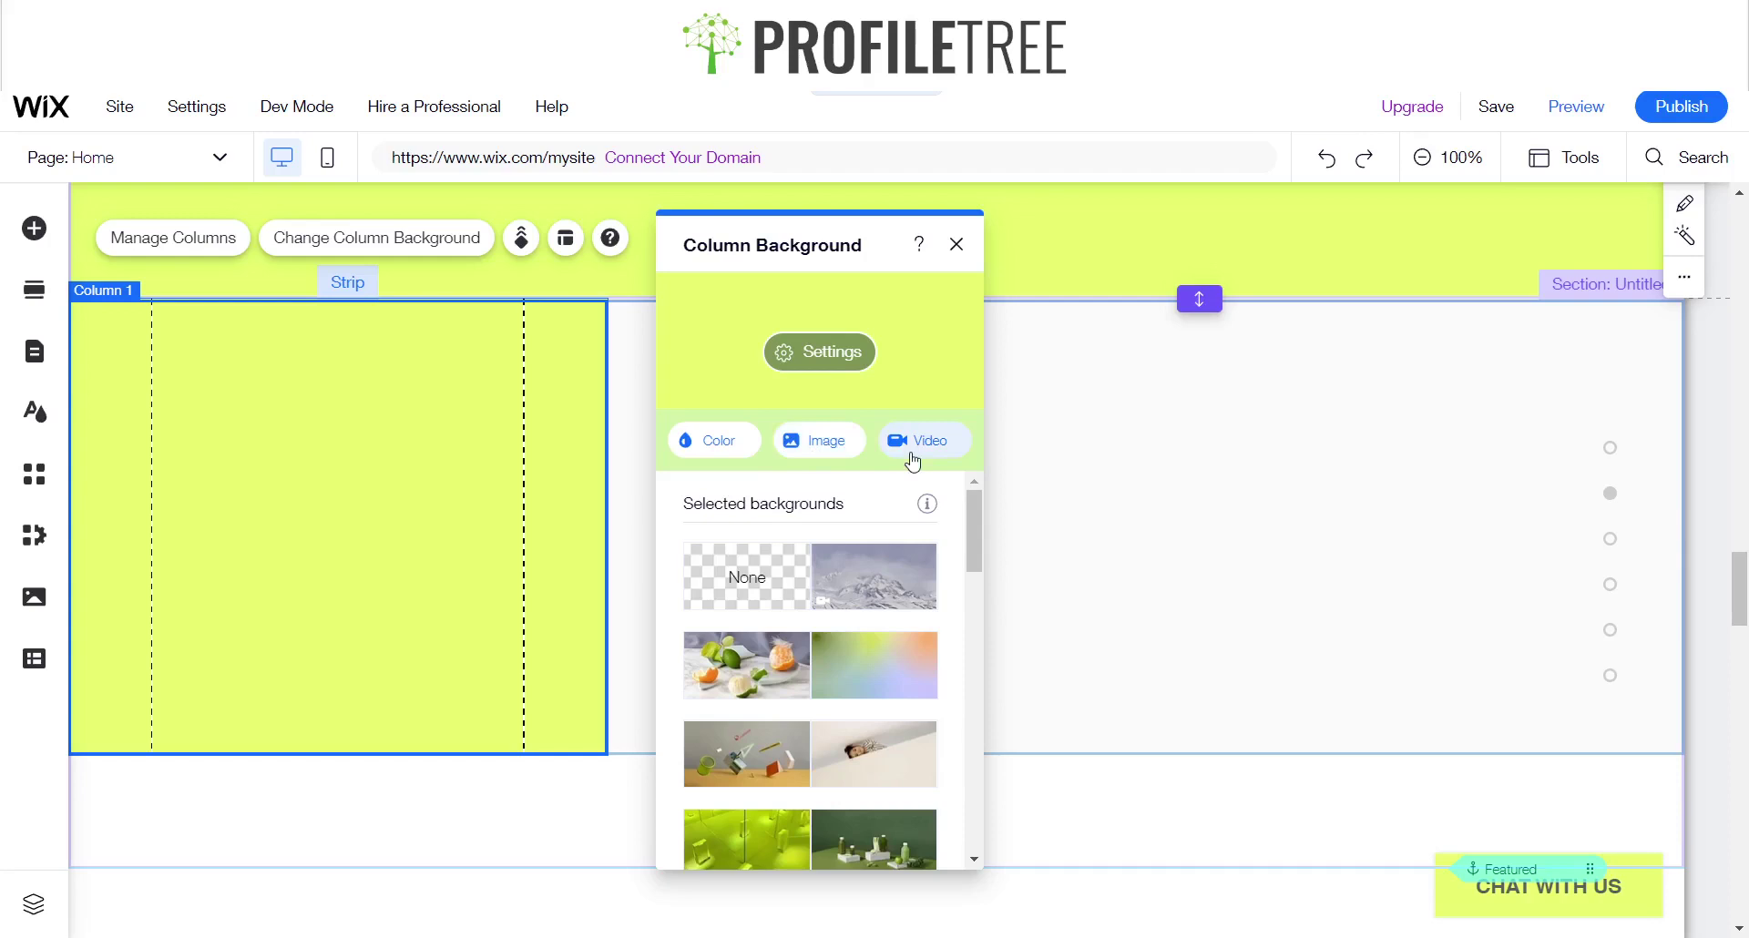
- Replace Column 1's lime background with a Technology classroom photo of students with a robot arm
left_click(822, 450)
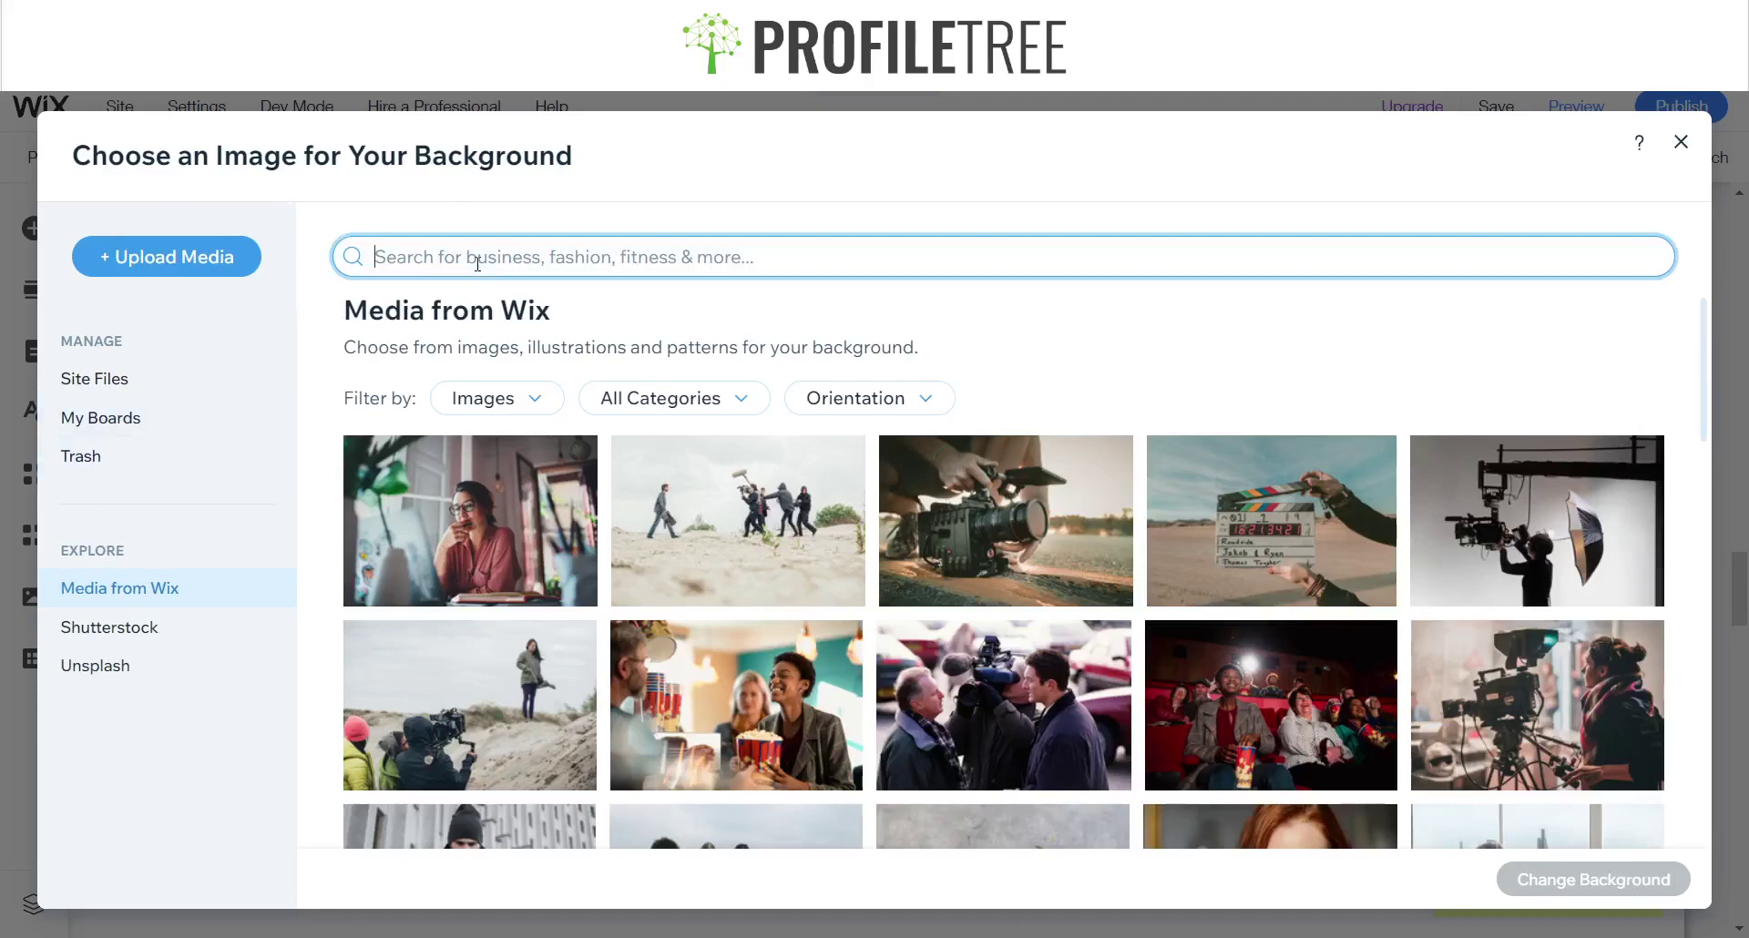
scroll(800, 578, "down", 1)
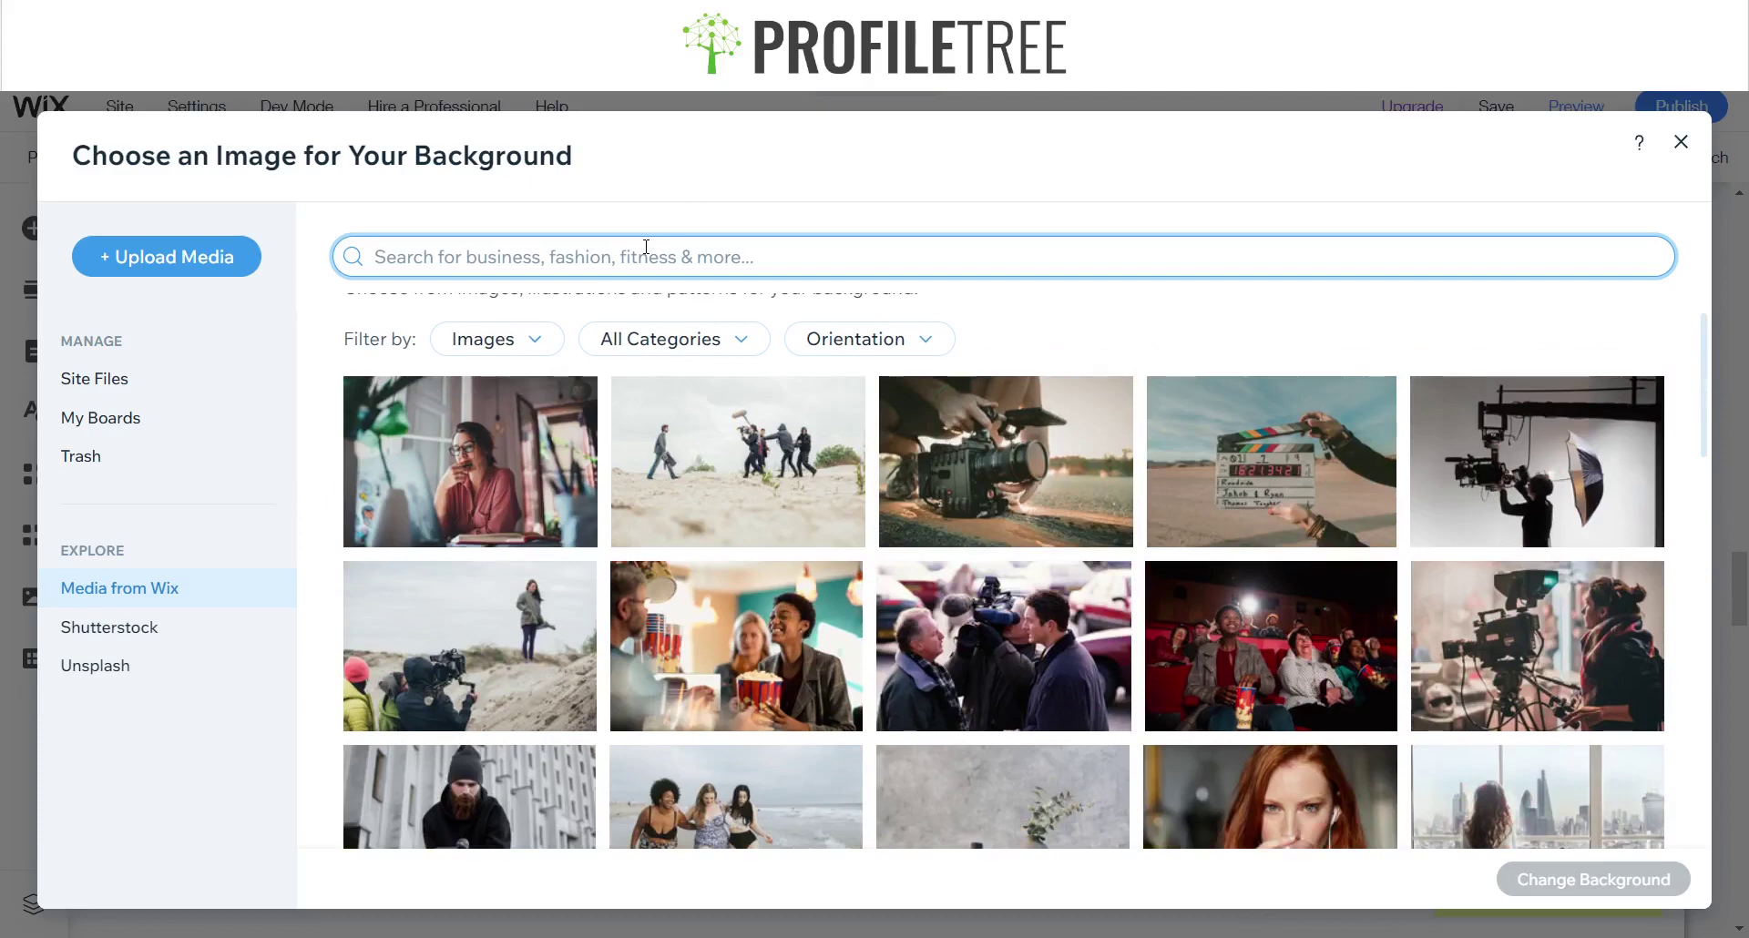
type("Technology")
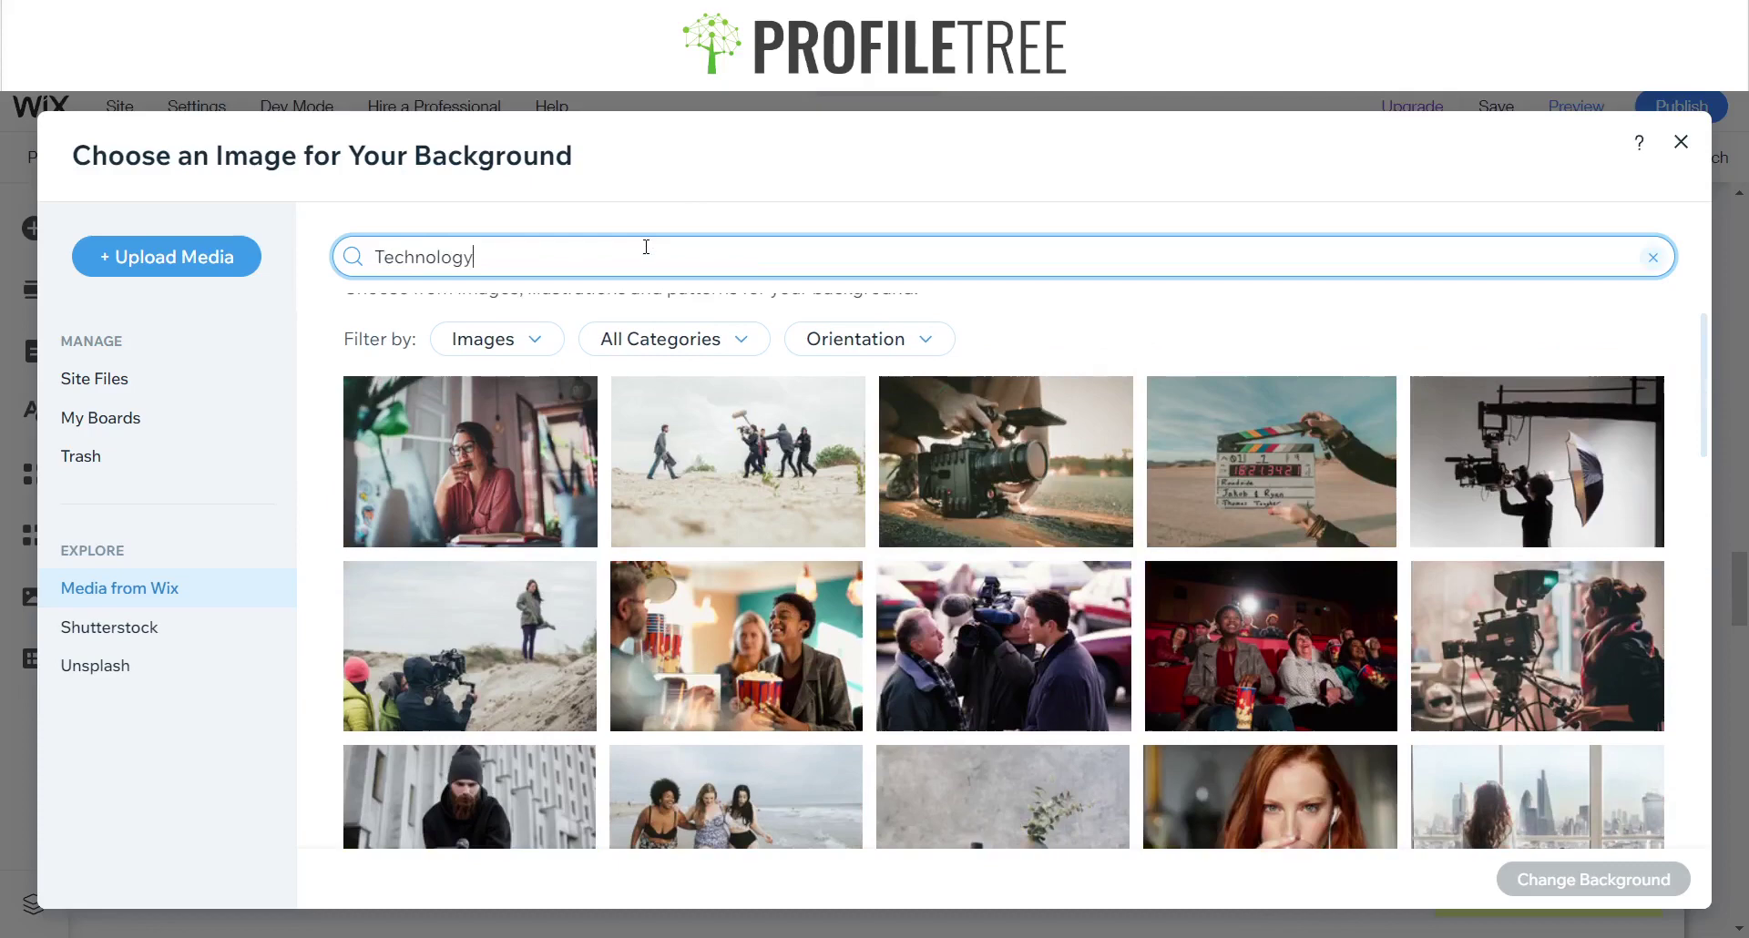
key("Return")
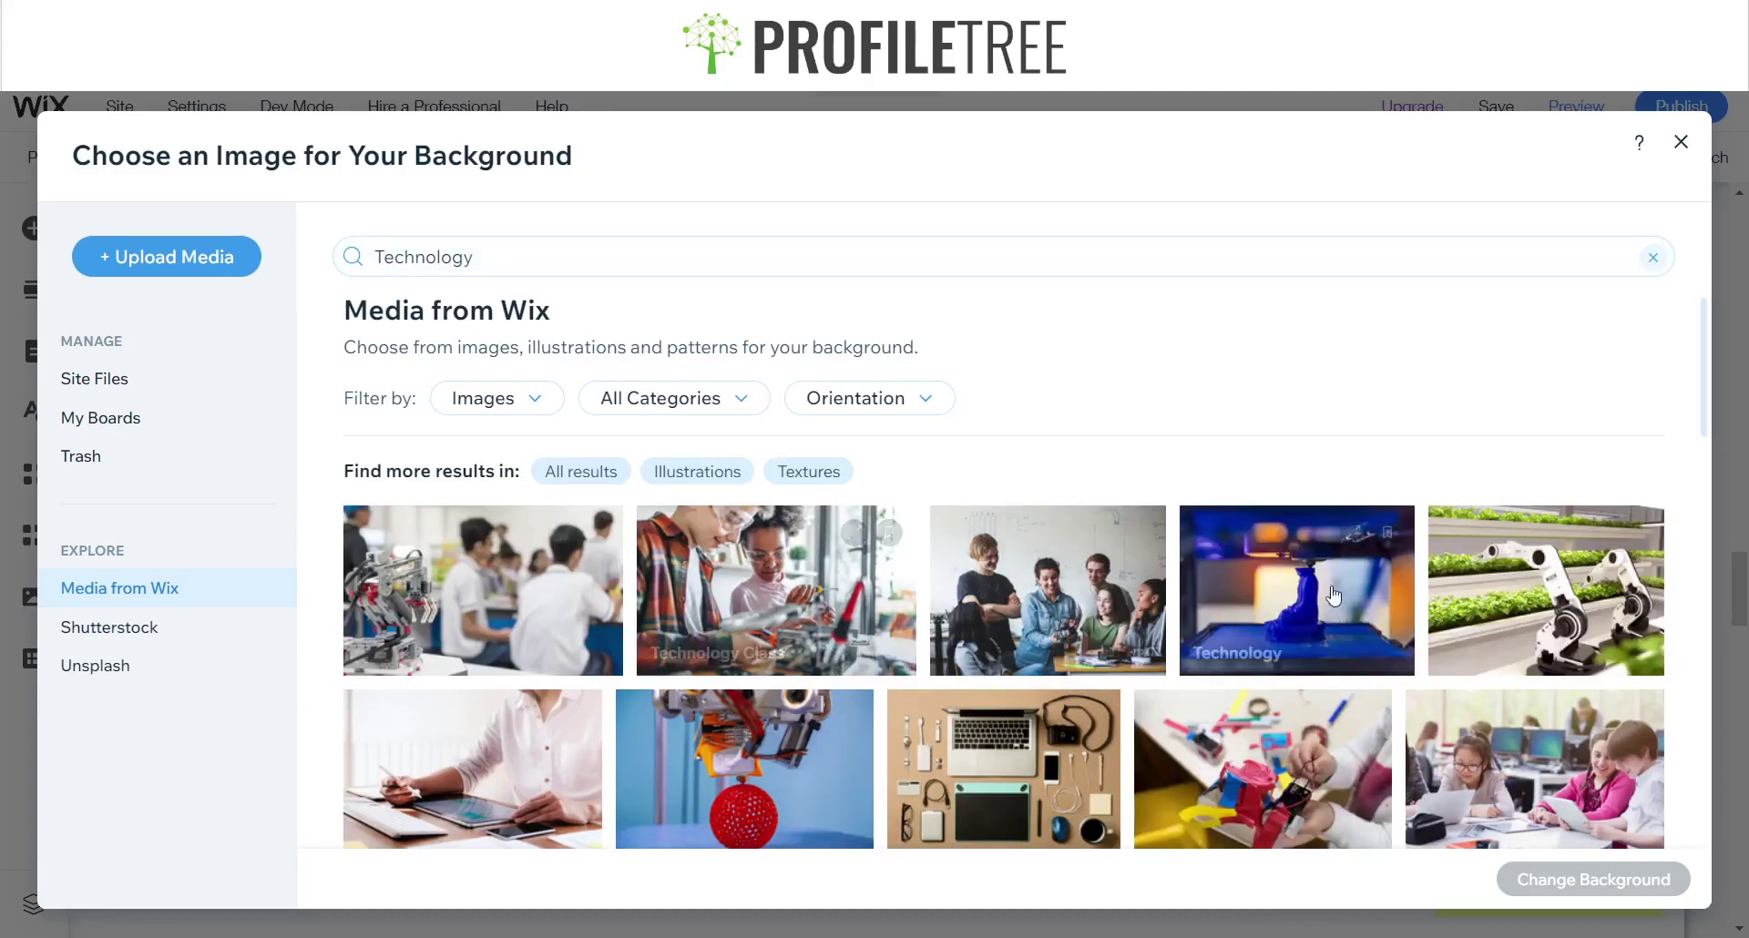
left_click(476, 576)
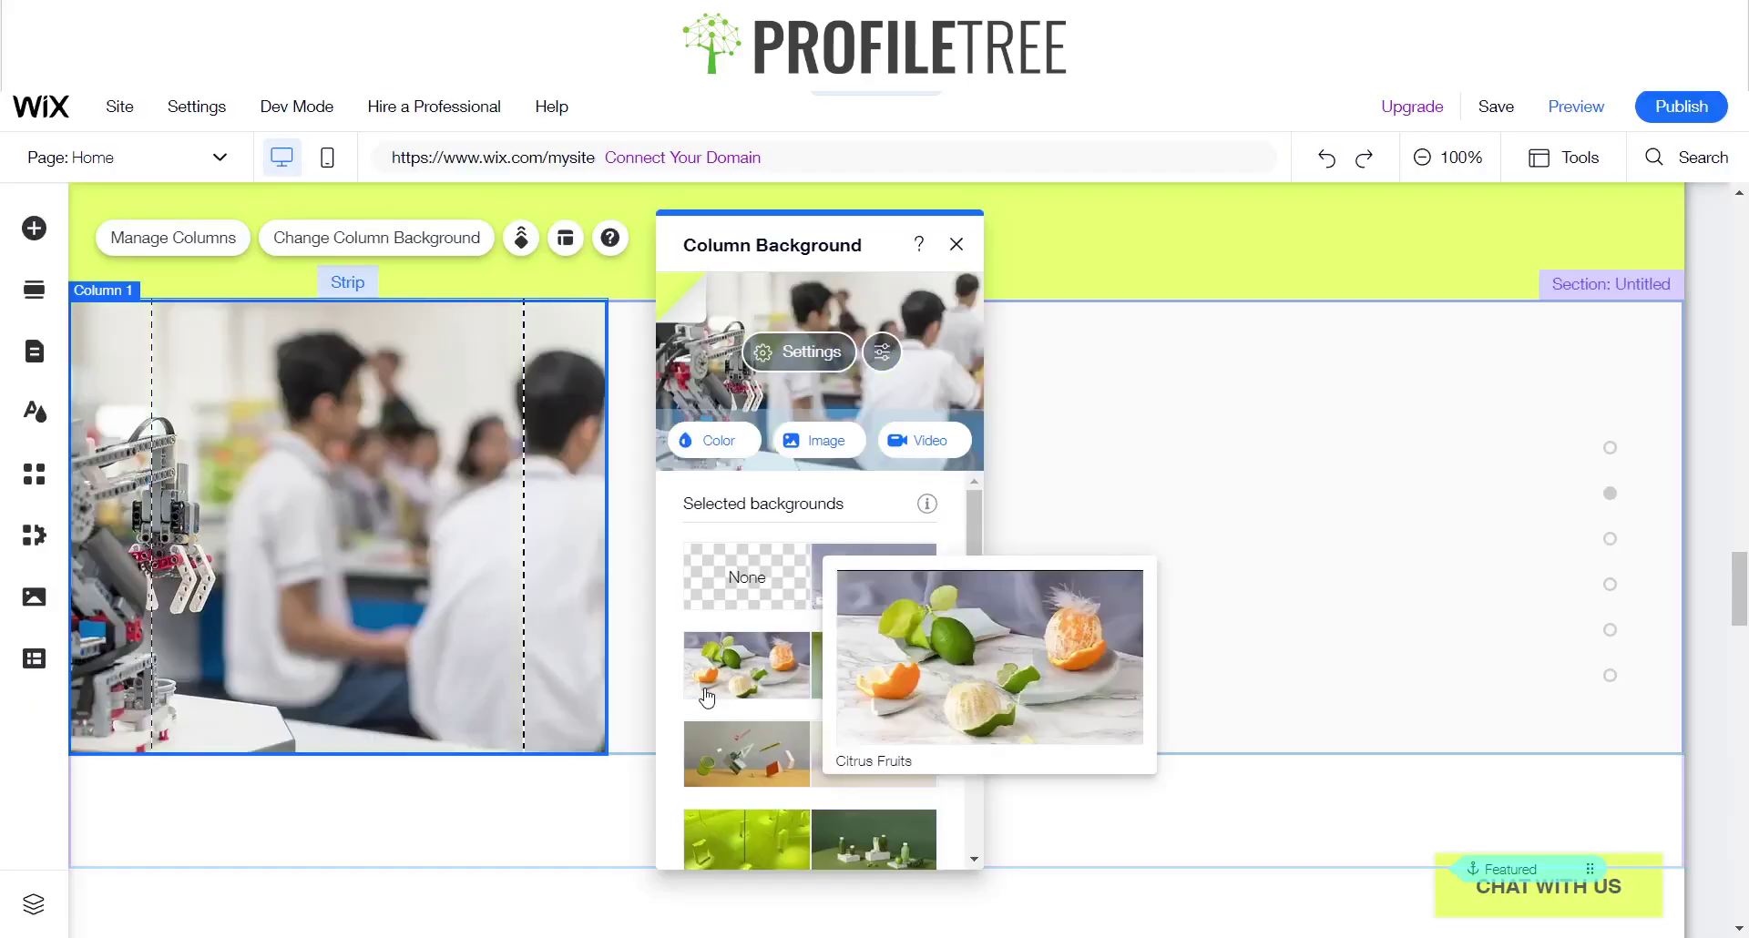
left_click(1036, 481)
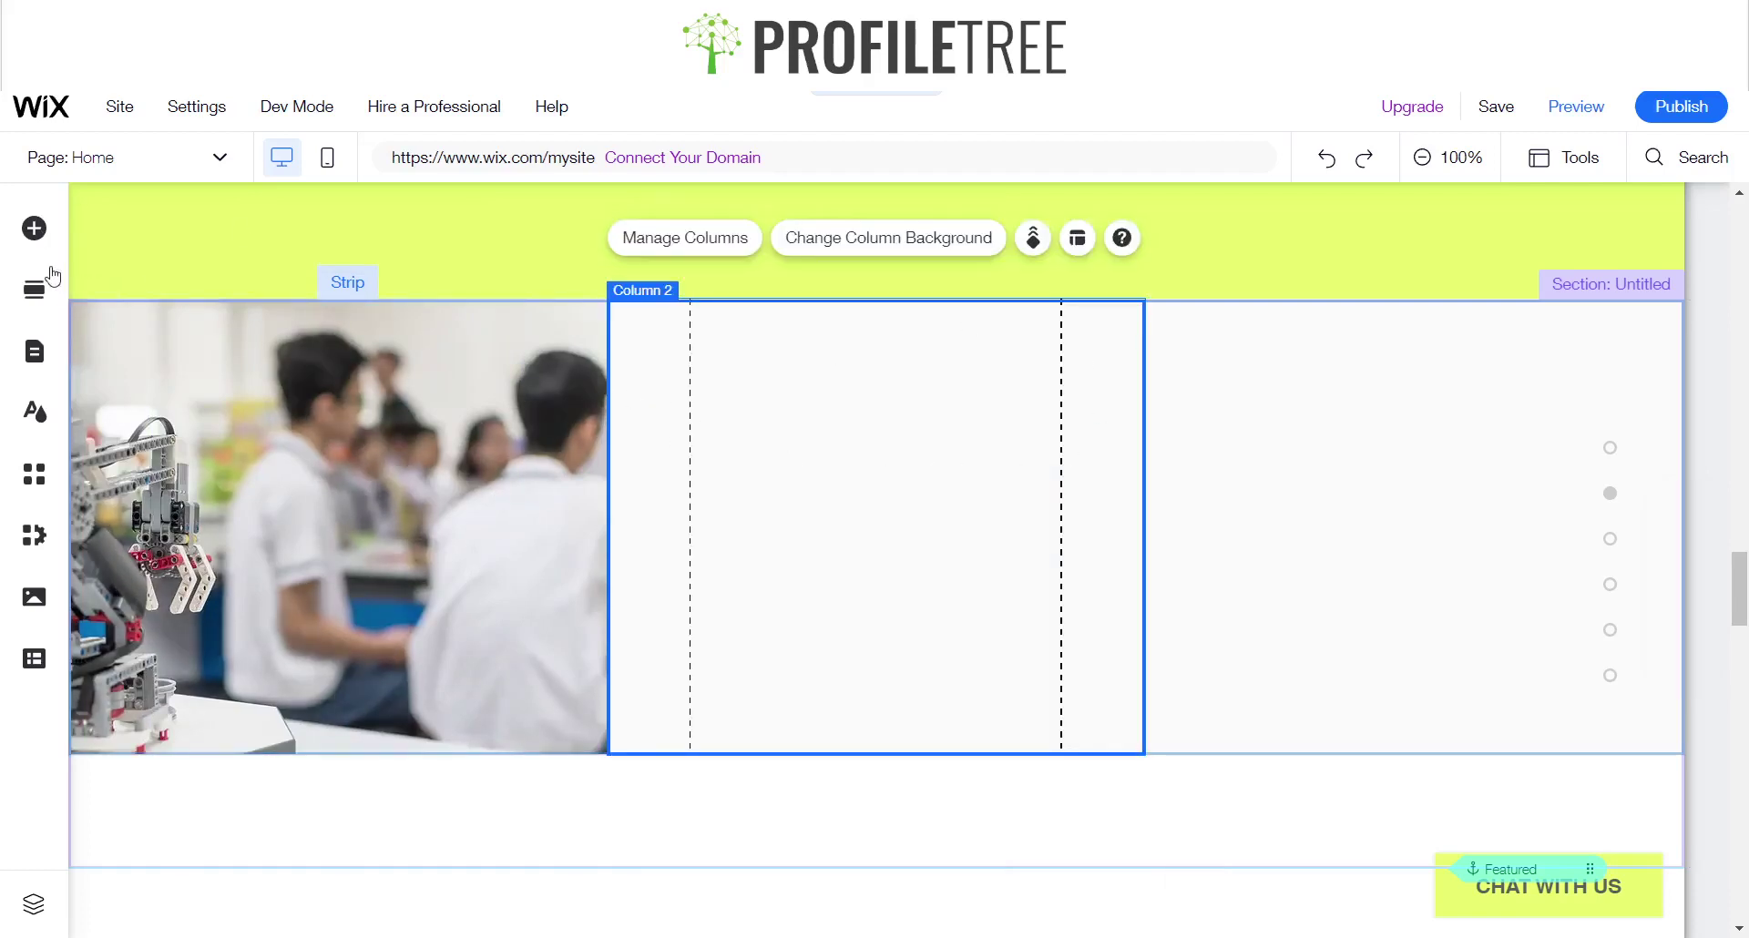
- Drag a default paragraph into Column 2 and snap it to the column's centre guide
left_click(16, 230)
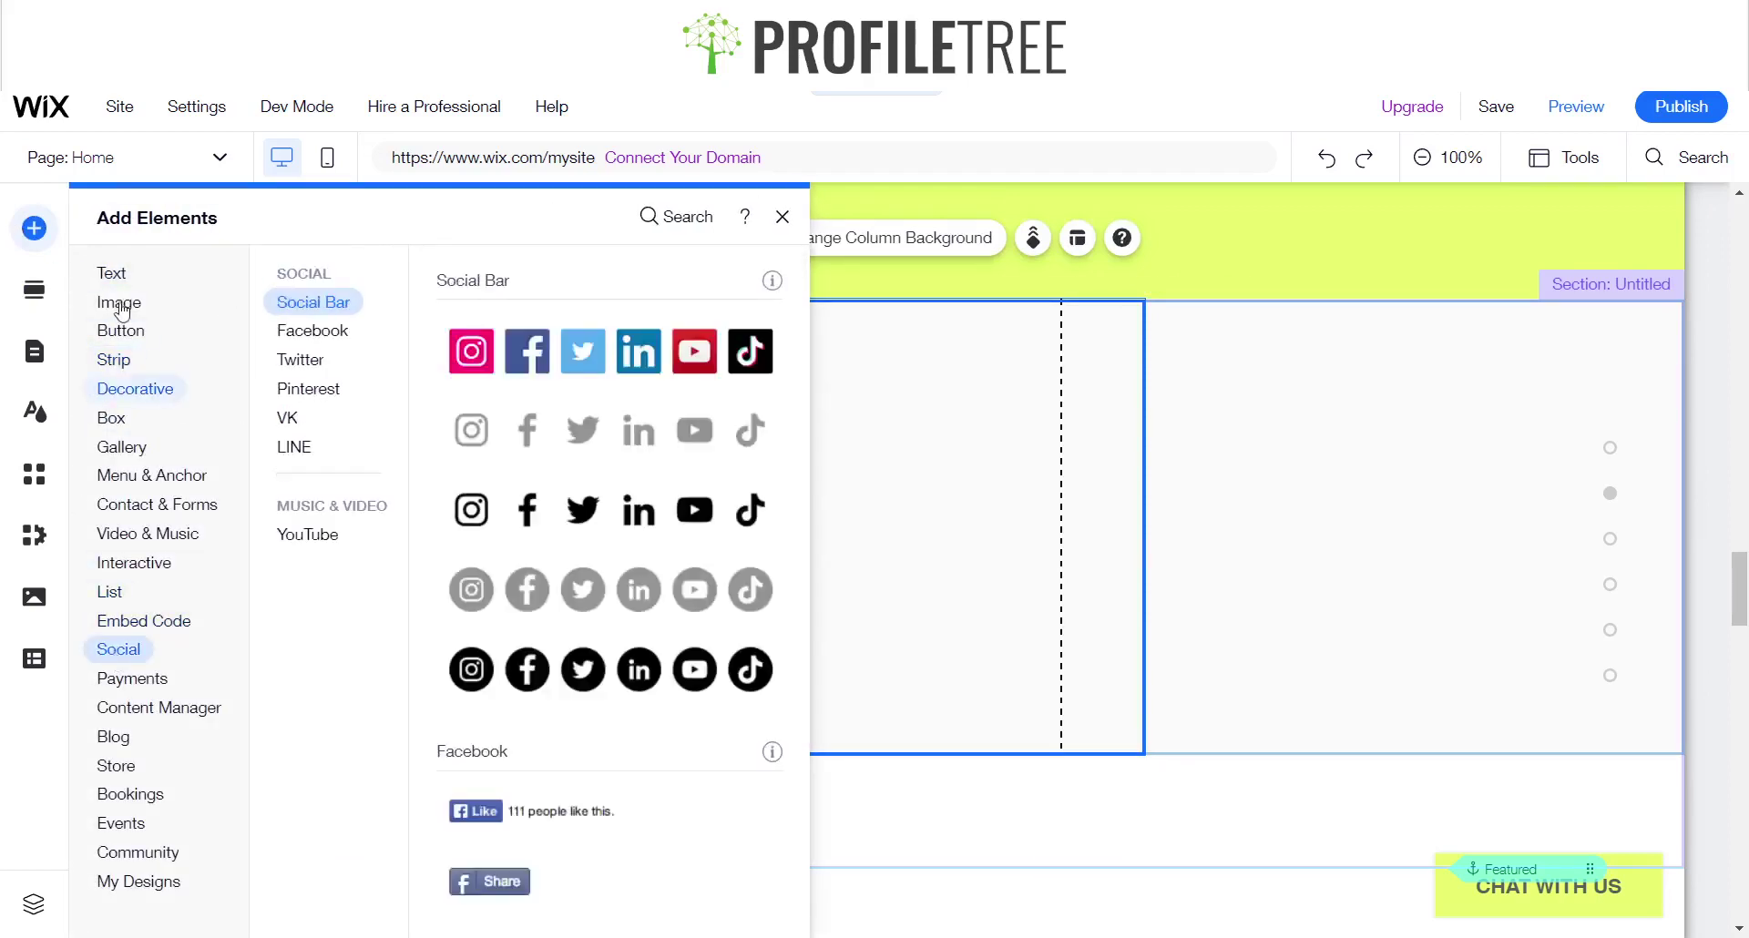
mouse_move(119, 286)
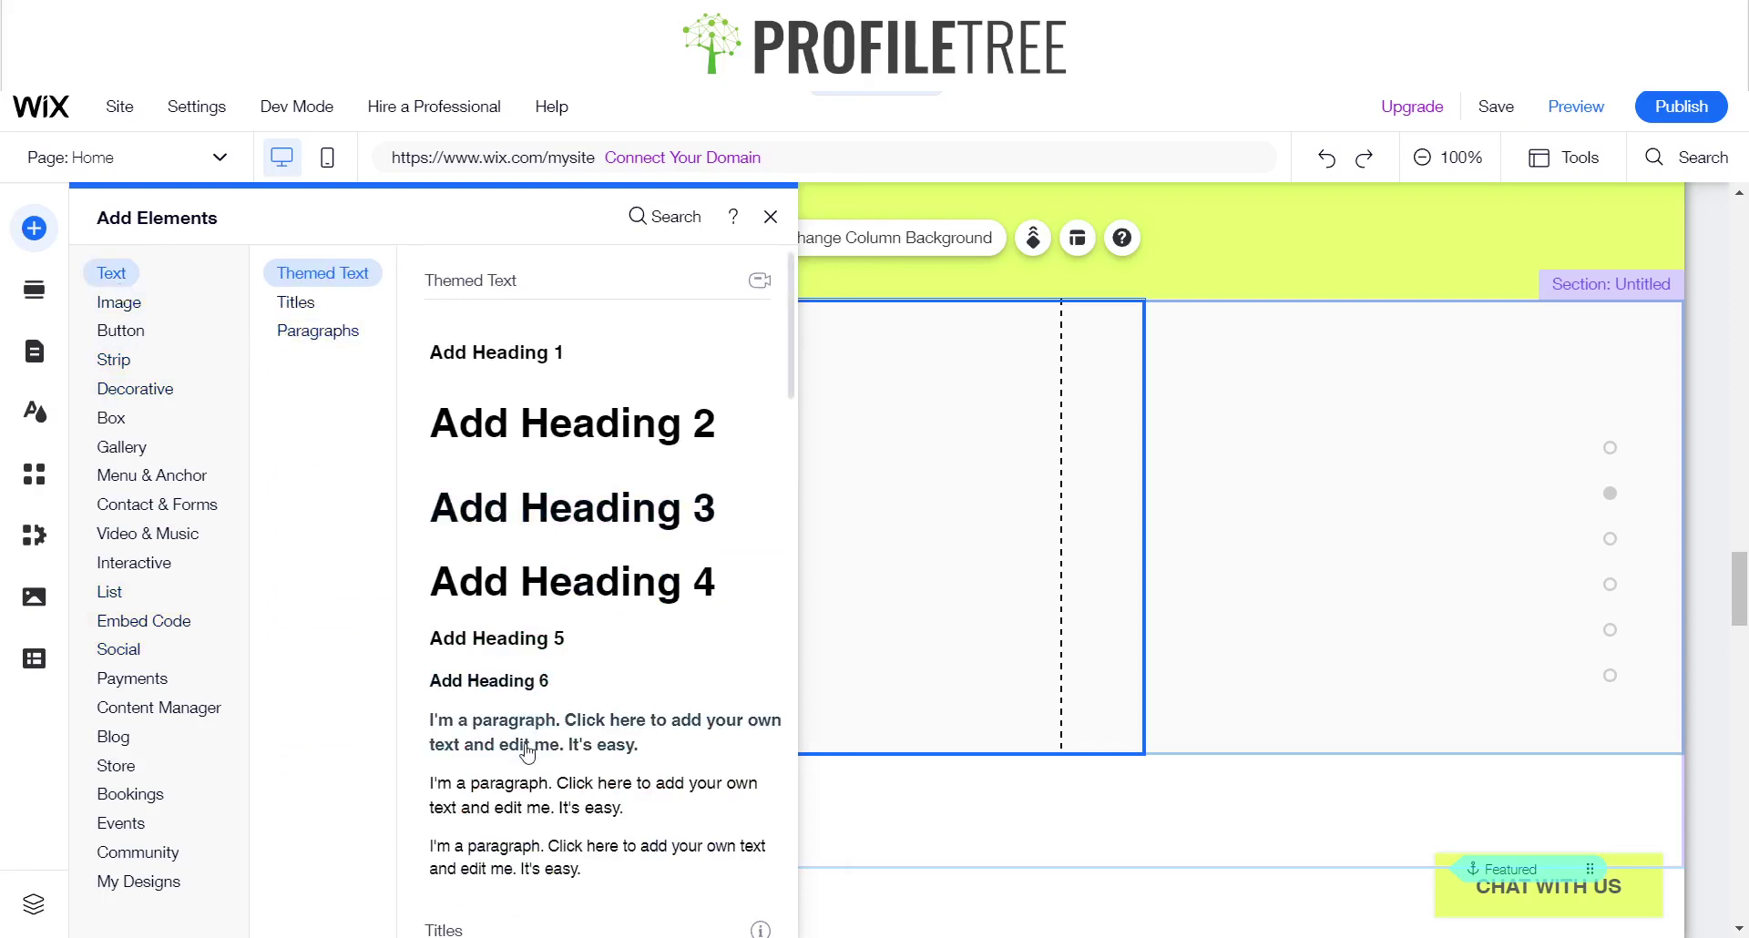
mouse_move(527, 752)
left_mouse_down()
mouse_move(859, 578)
mouse_move(807, 517)
mouse_move(800, 421)
mouse_move(845, 398)
mouse_move(829, 399)
left_mouse_up()
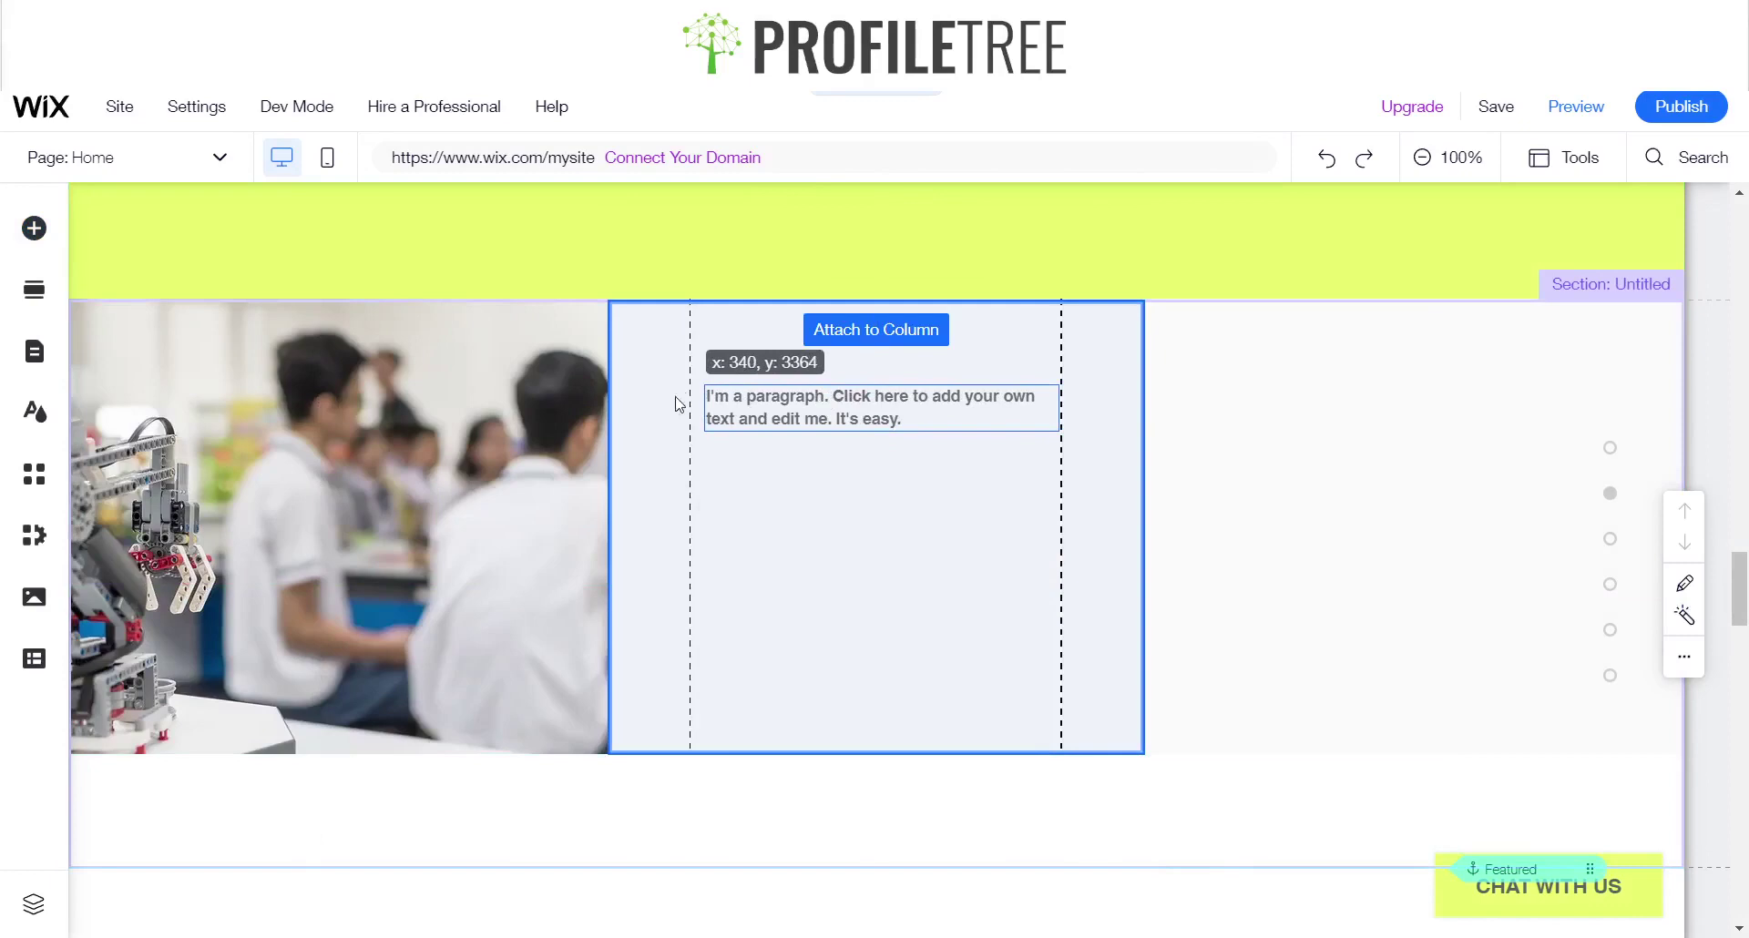
left_click_drag(679, 404, 678, 404)
left_click_drag(912, 399, 905, 388)
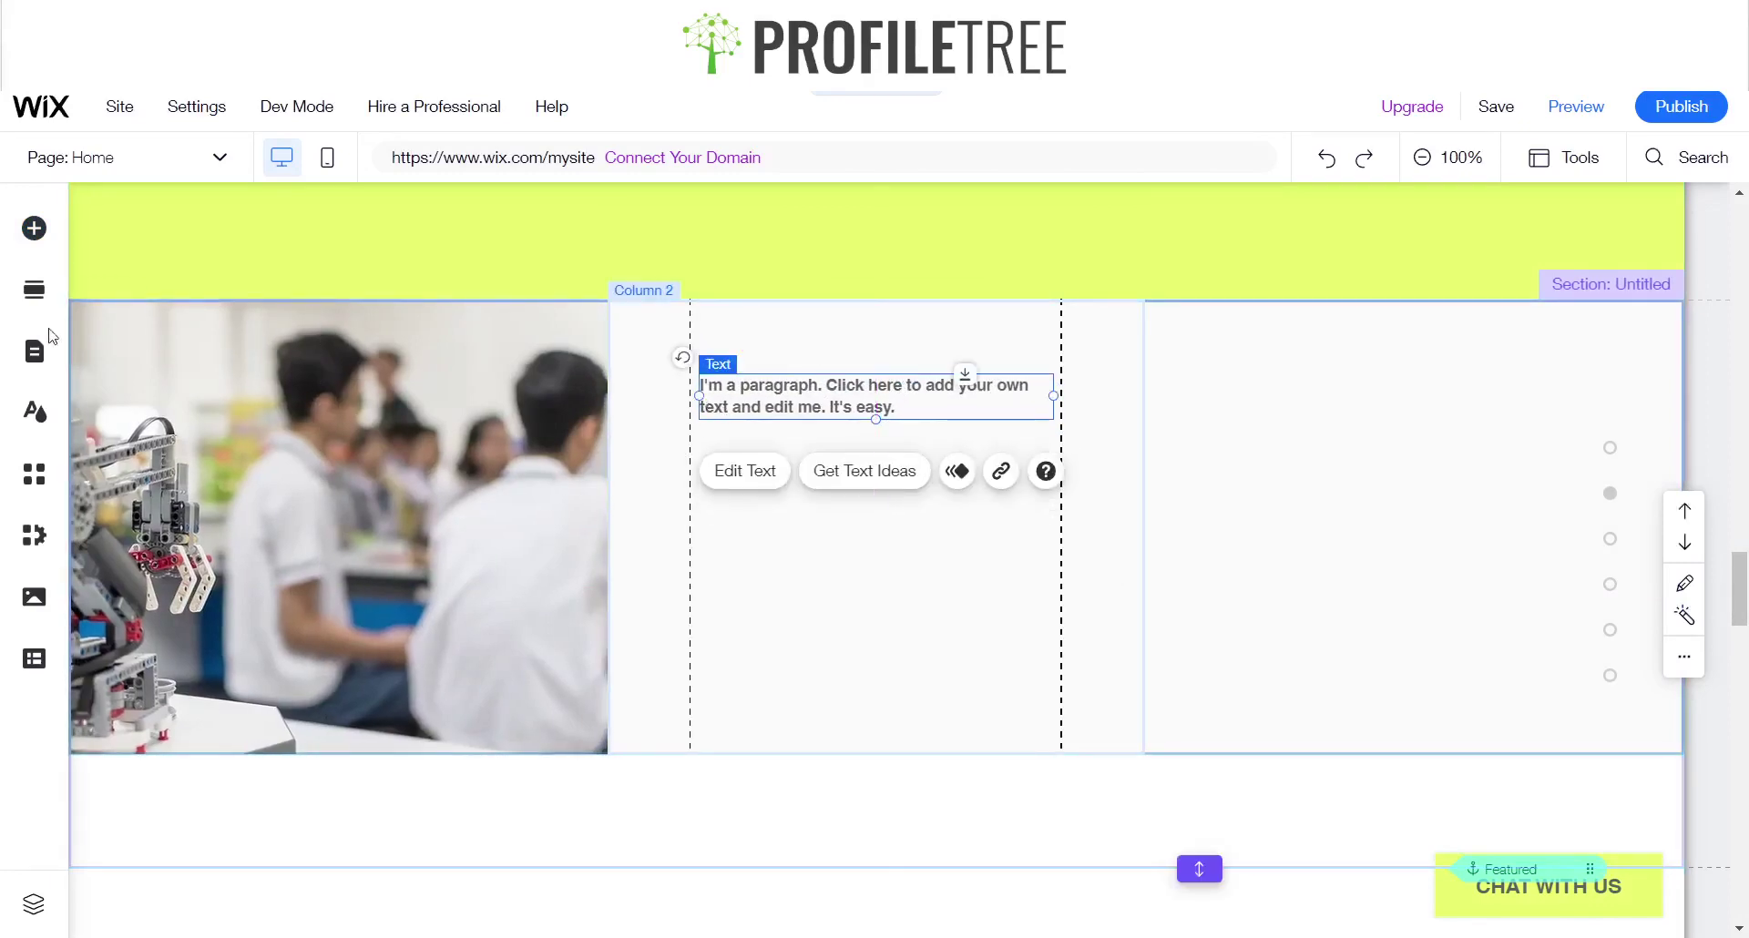
- Try a Heading 2 and remove it, then move the paragraph lower in Column 2
left_click(34, 228)
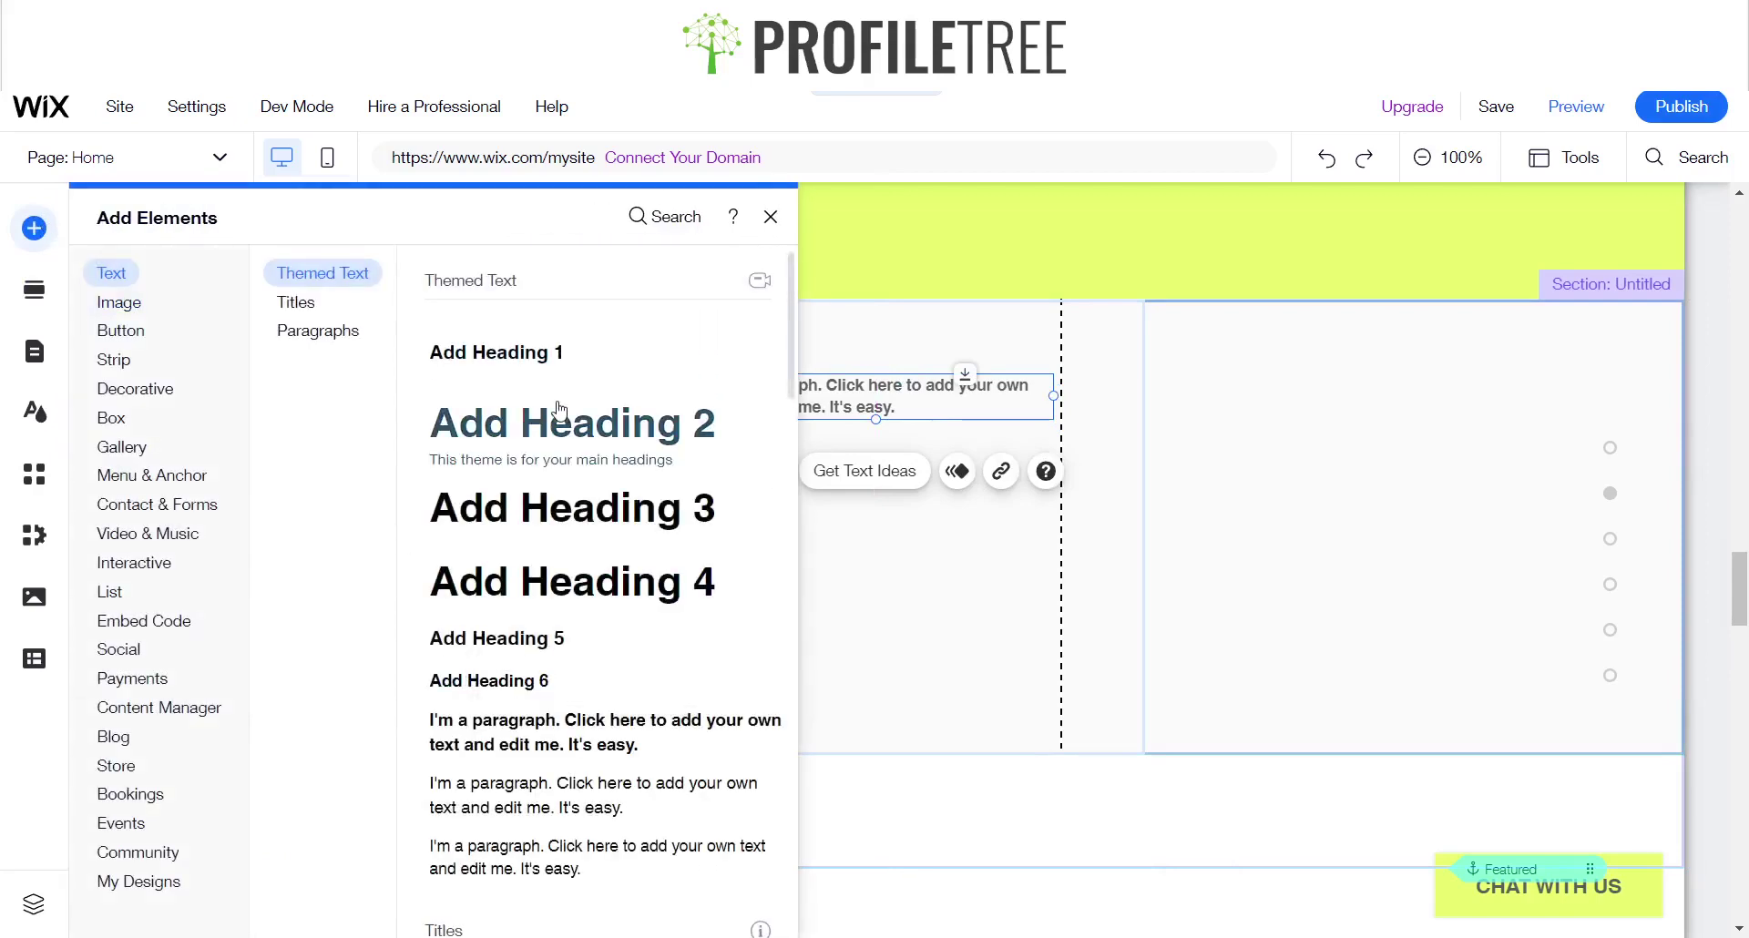
left_click_drag(560, 411, 813, 707)
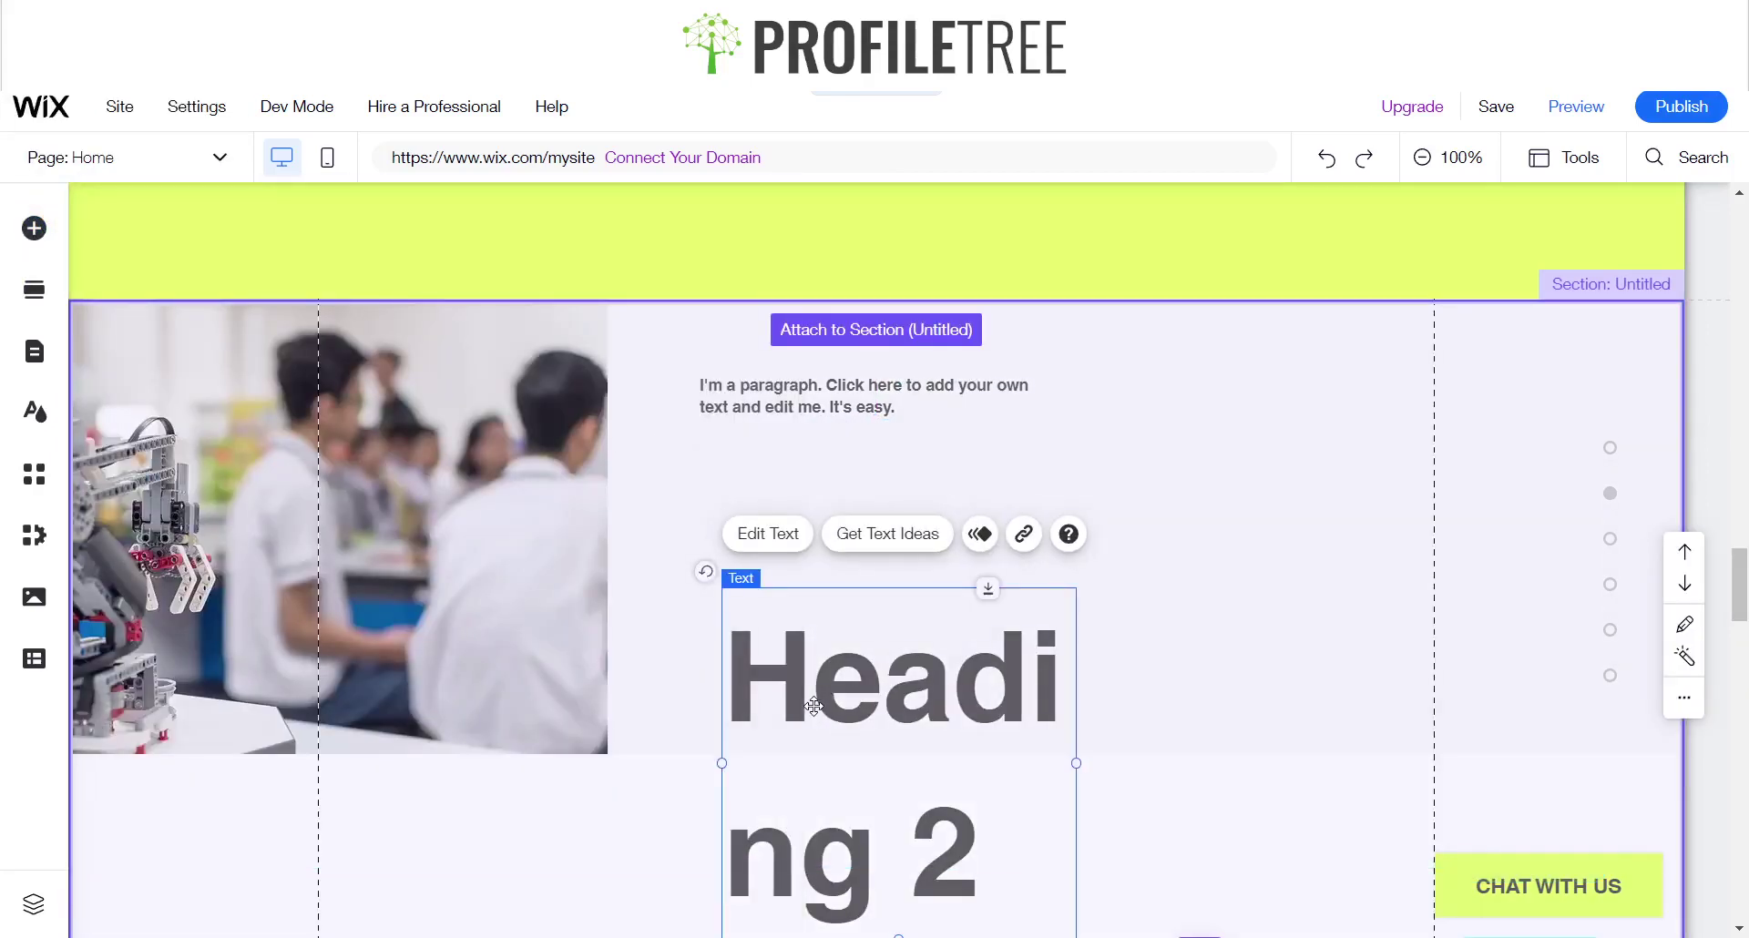
key("Delete")
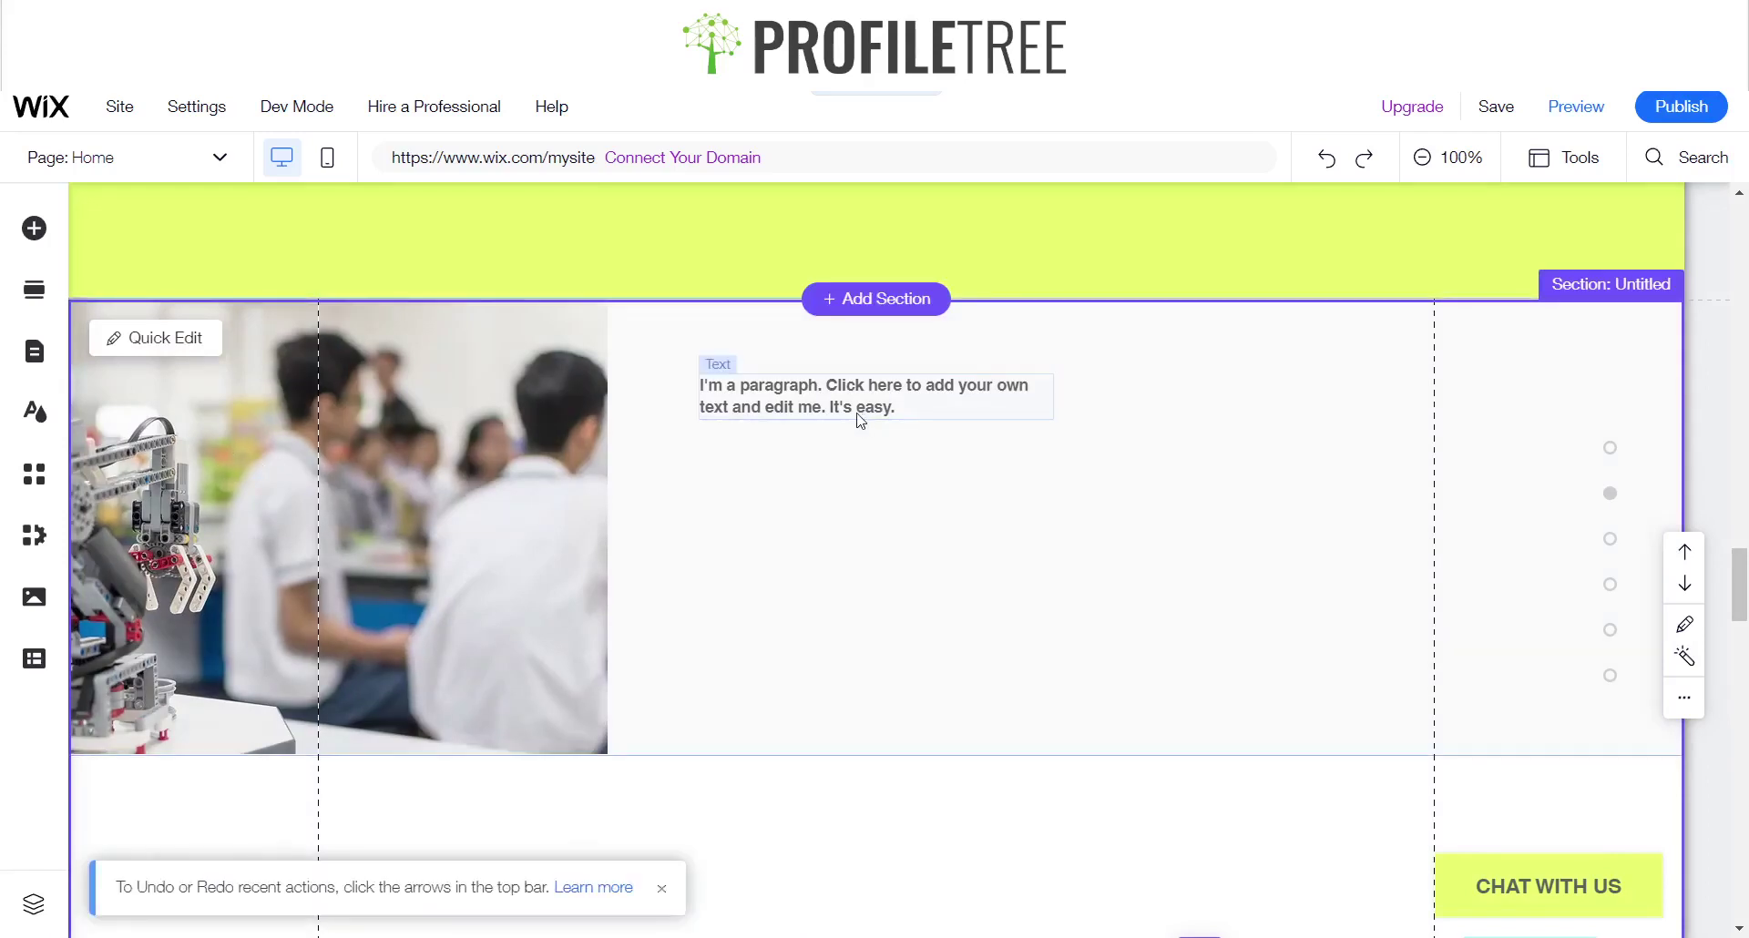
left_click(847, 410)
left_click_drag(832, 407, 832, 494)
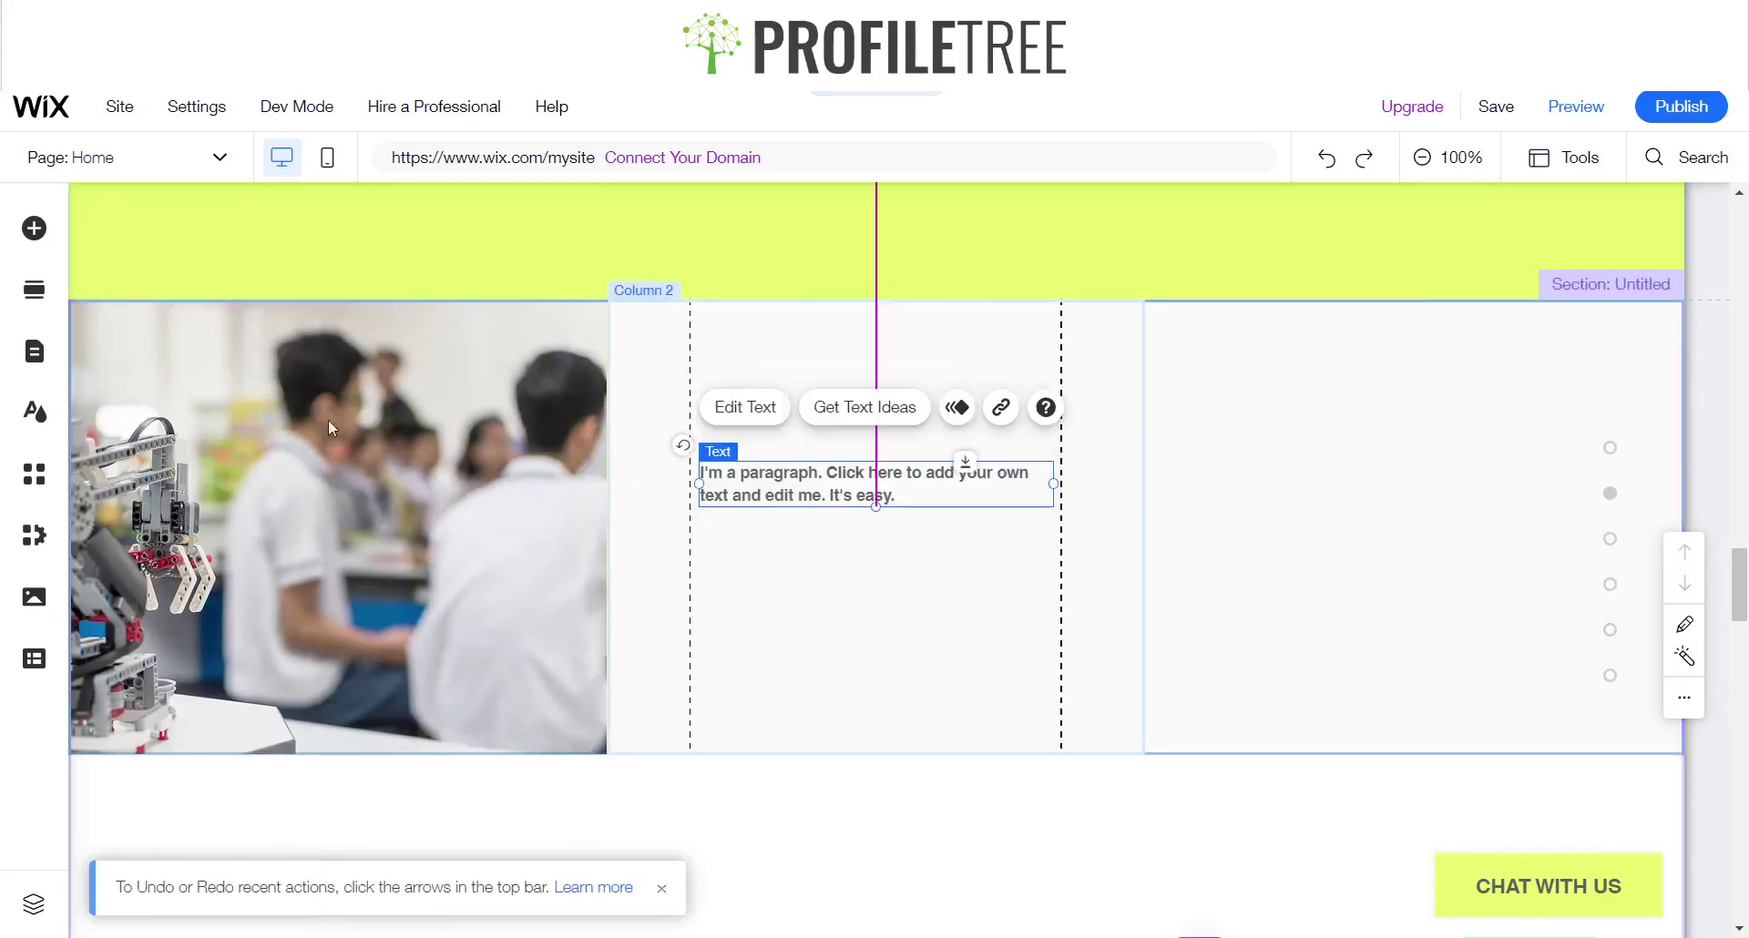
- Add a Heading 5 title and place it above the paragraph
left_click(36, 219)
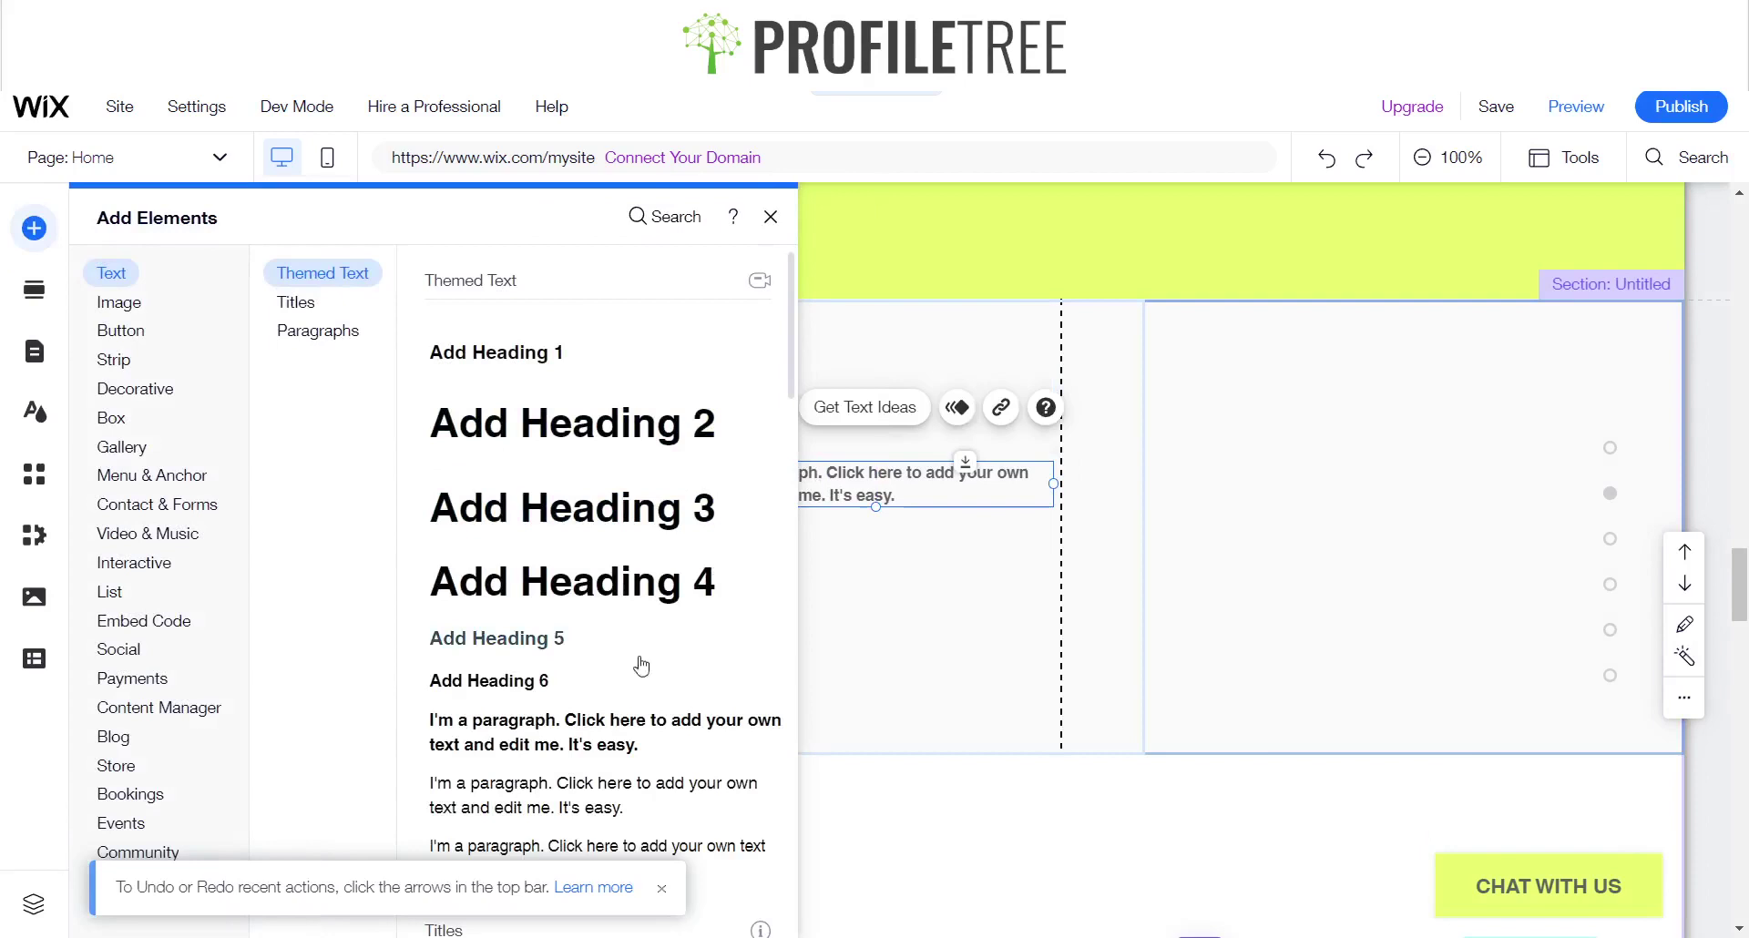
left_click(493, 655)
left_click_drag(808, 629, 773, 386)
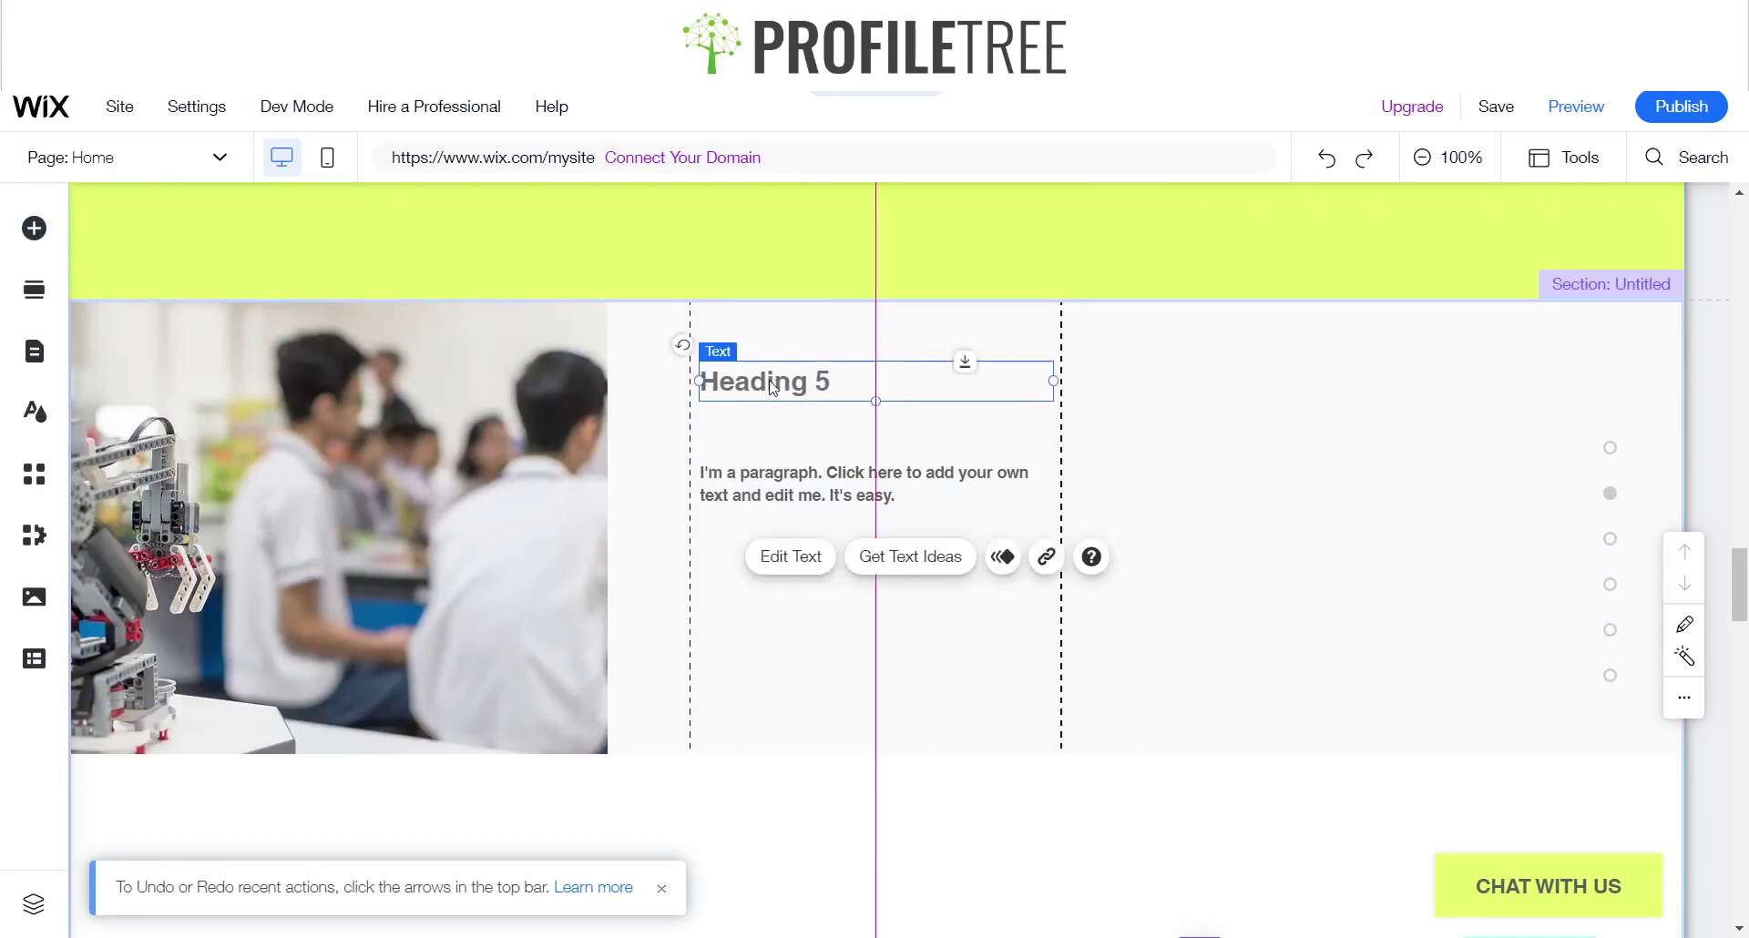
- Look at the paragraph's animation choices and close them without applying one
left_click(813, 493)
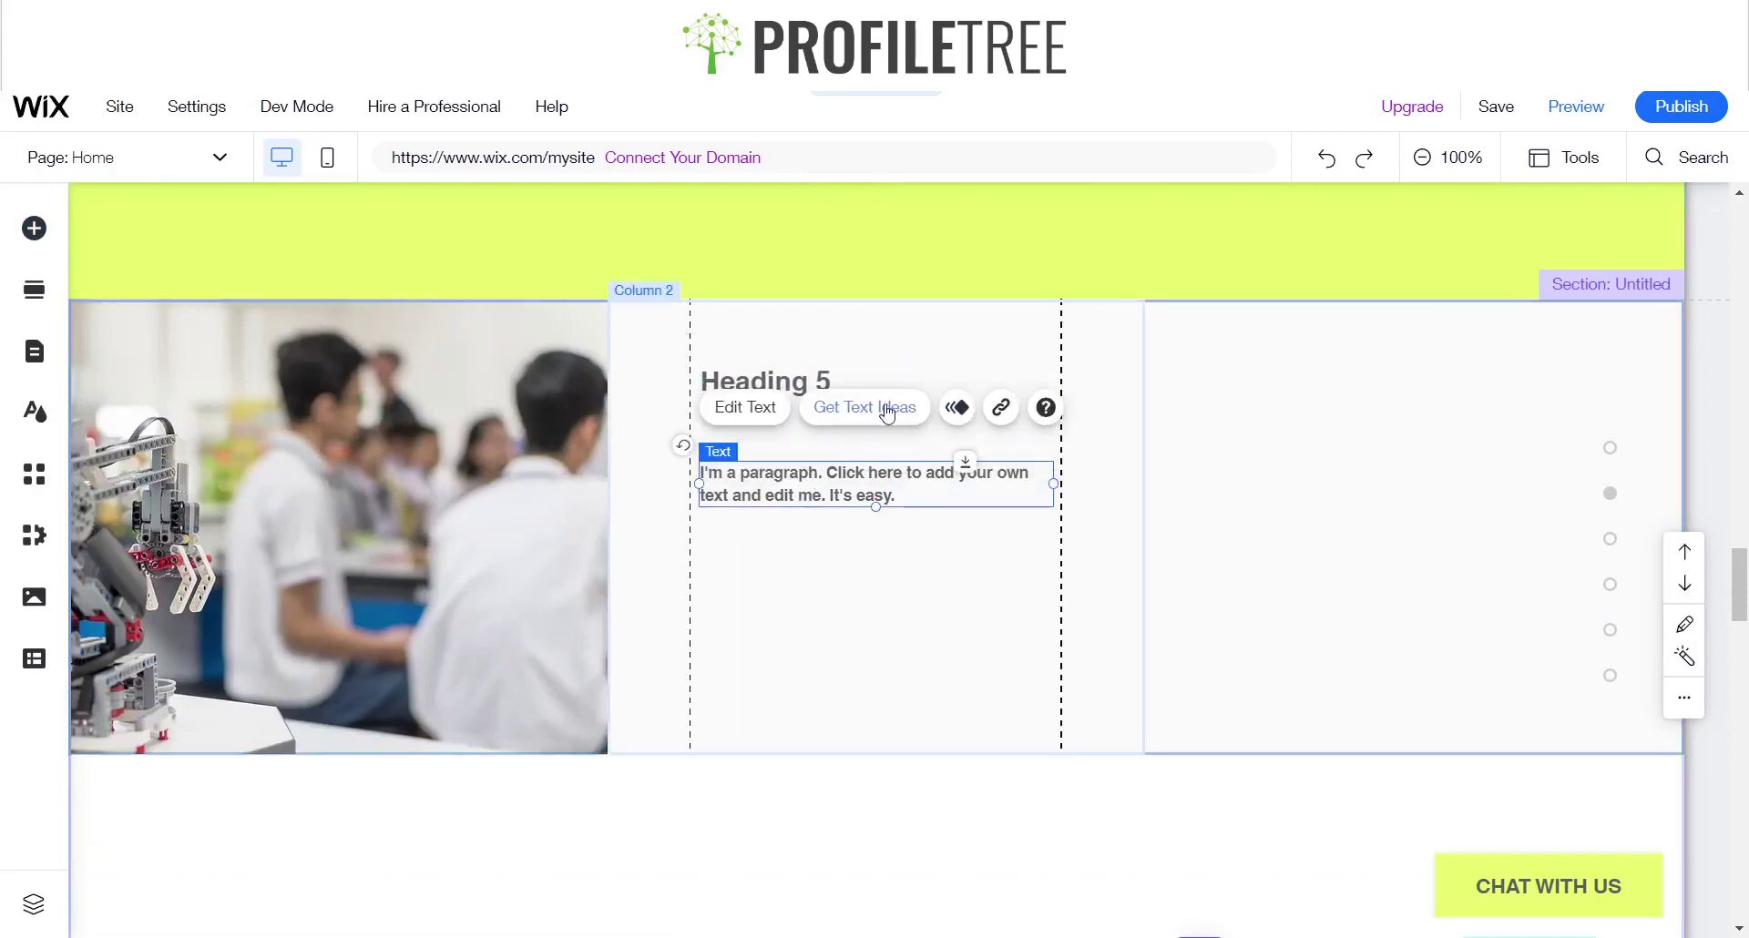
left_click(958, 409)
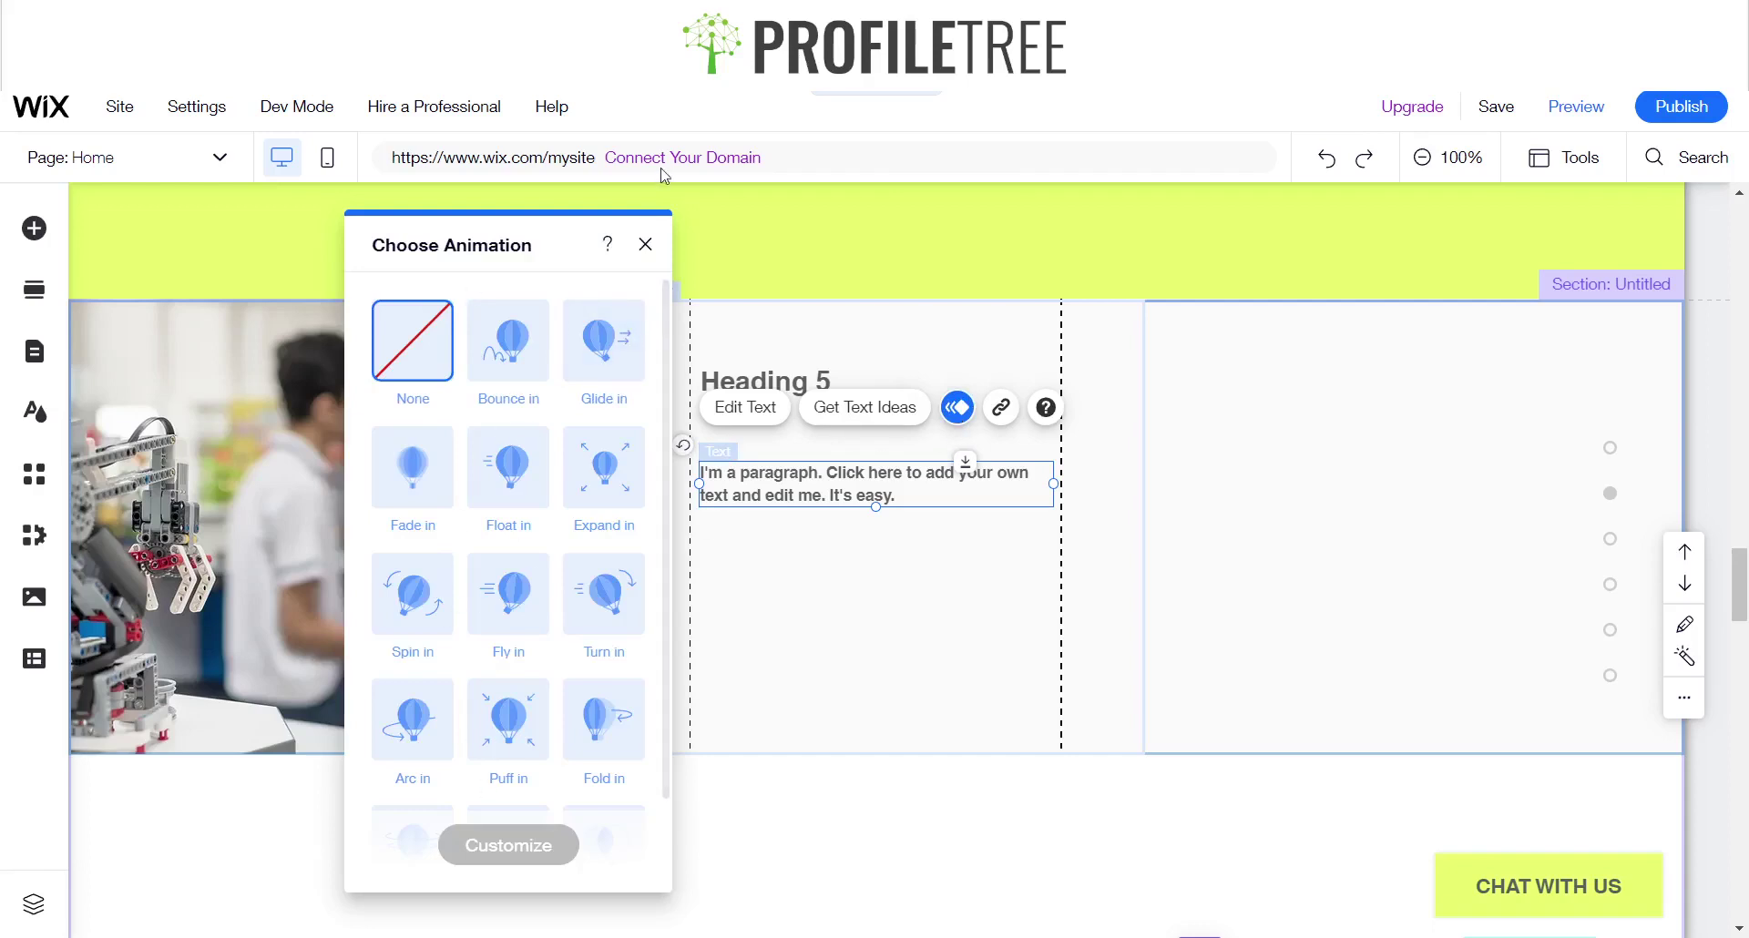
left_click(645, 244)
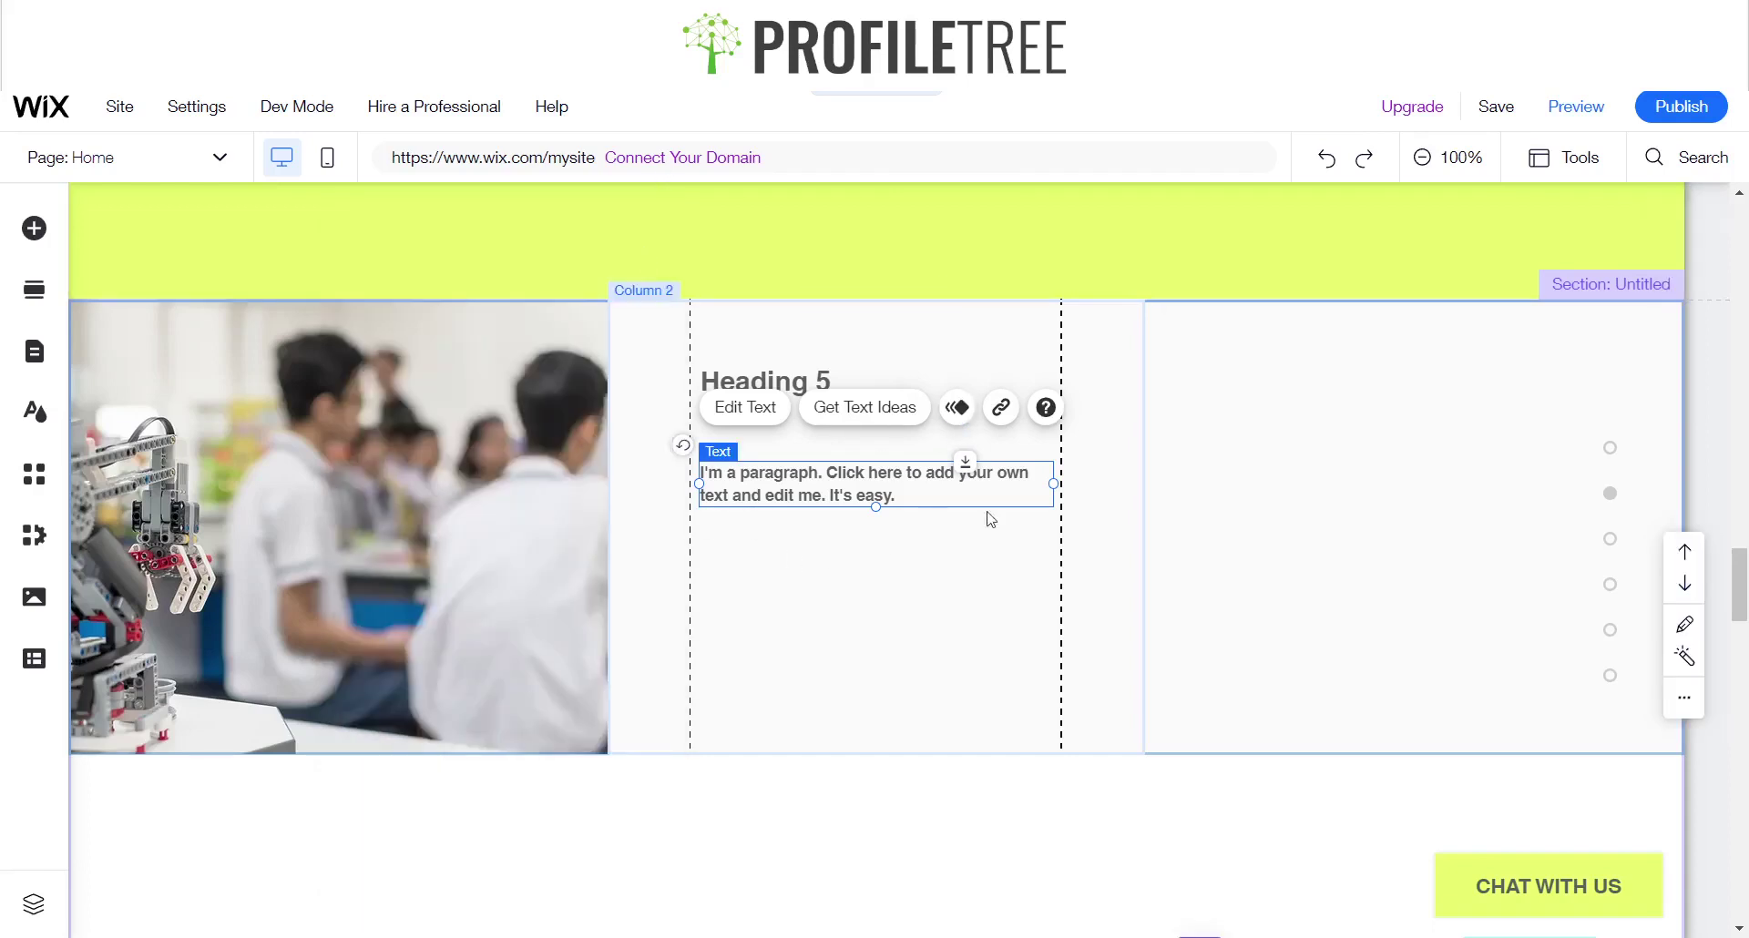
- Select Column 3 and browse the Add Elements panel for a Pro Gallery
left_click(1342, 531)
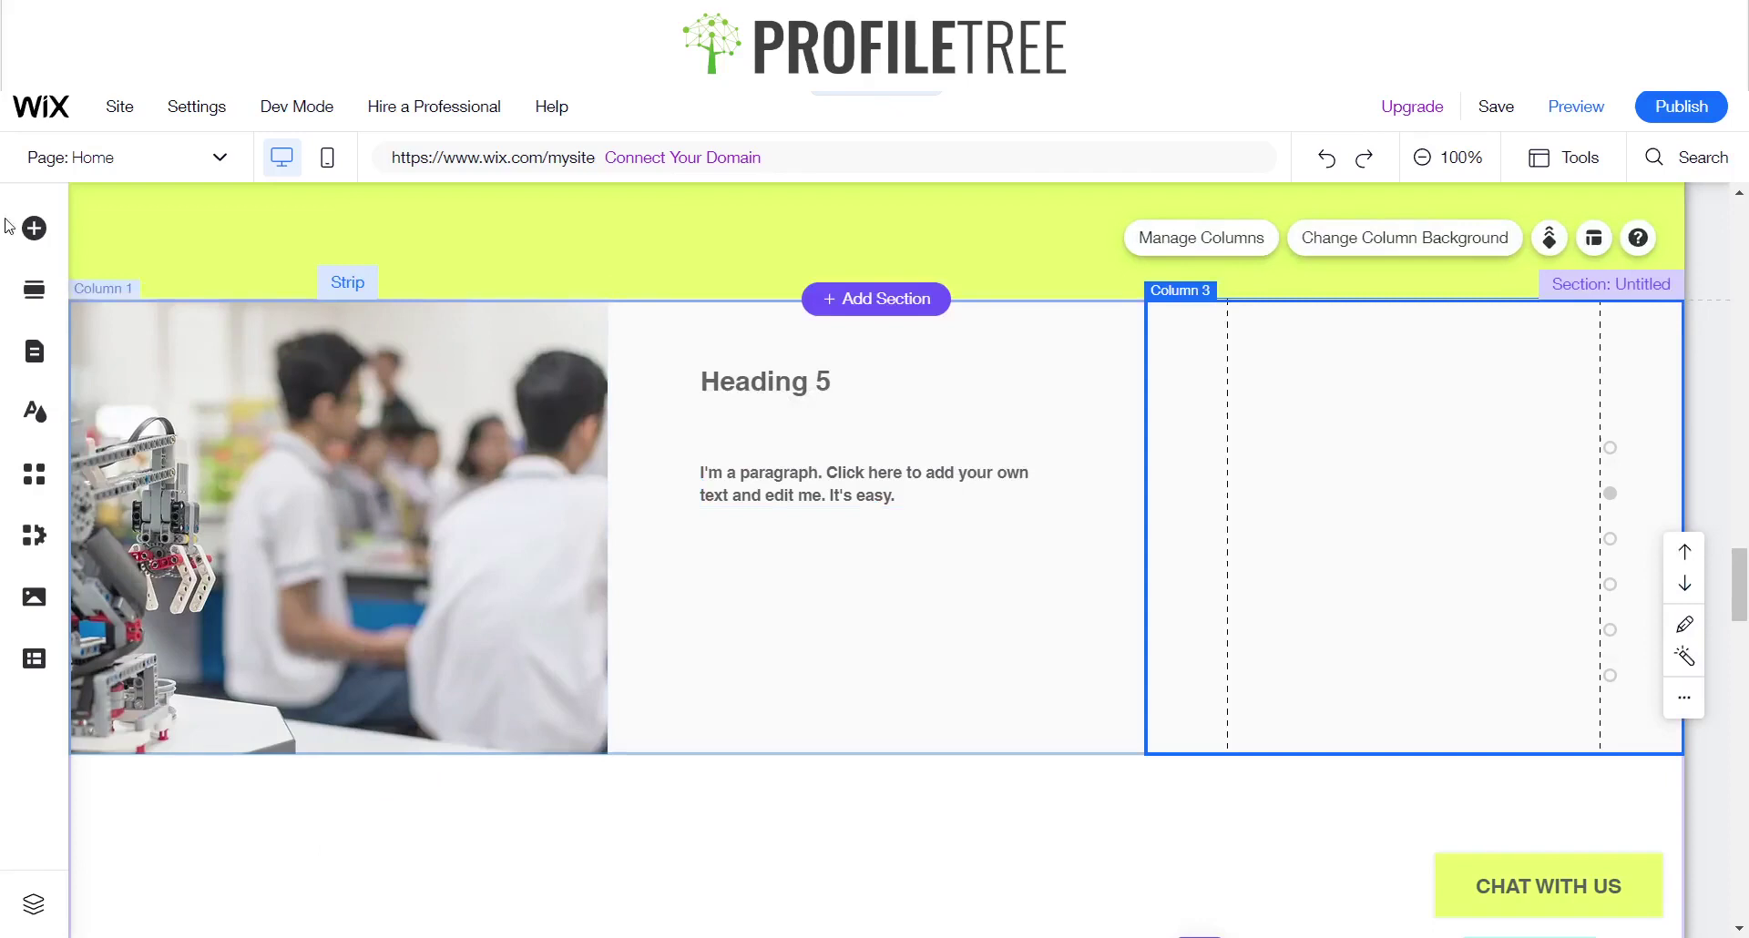
left_click(35, 232)
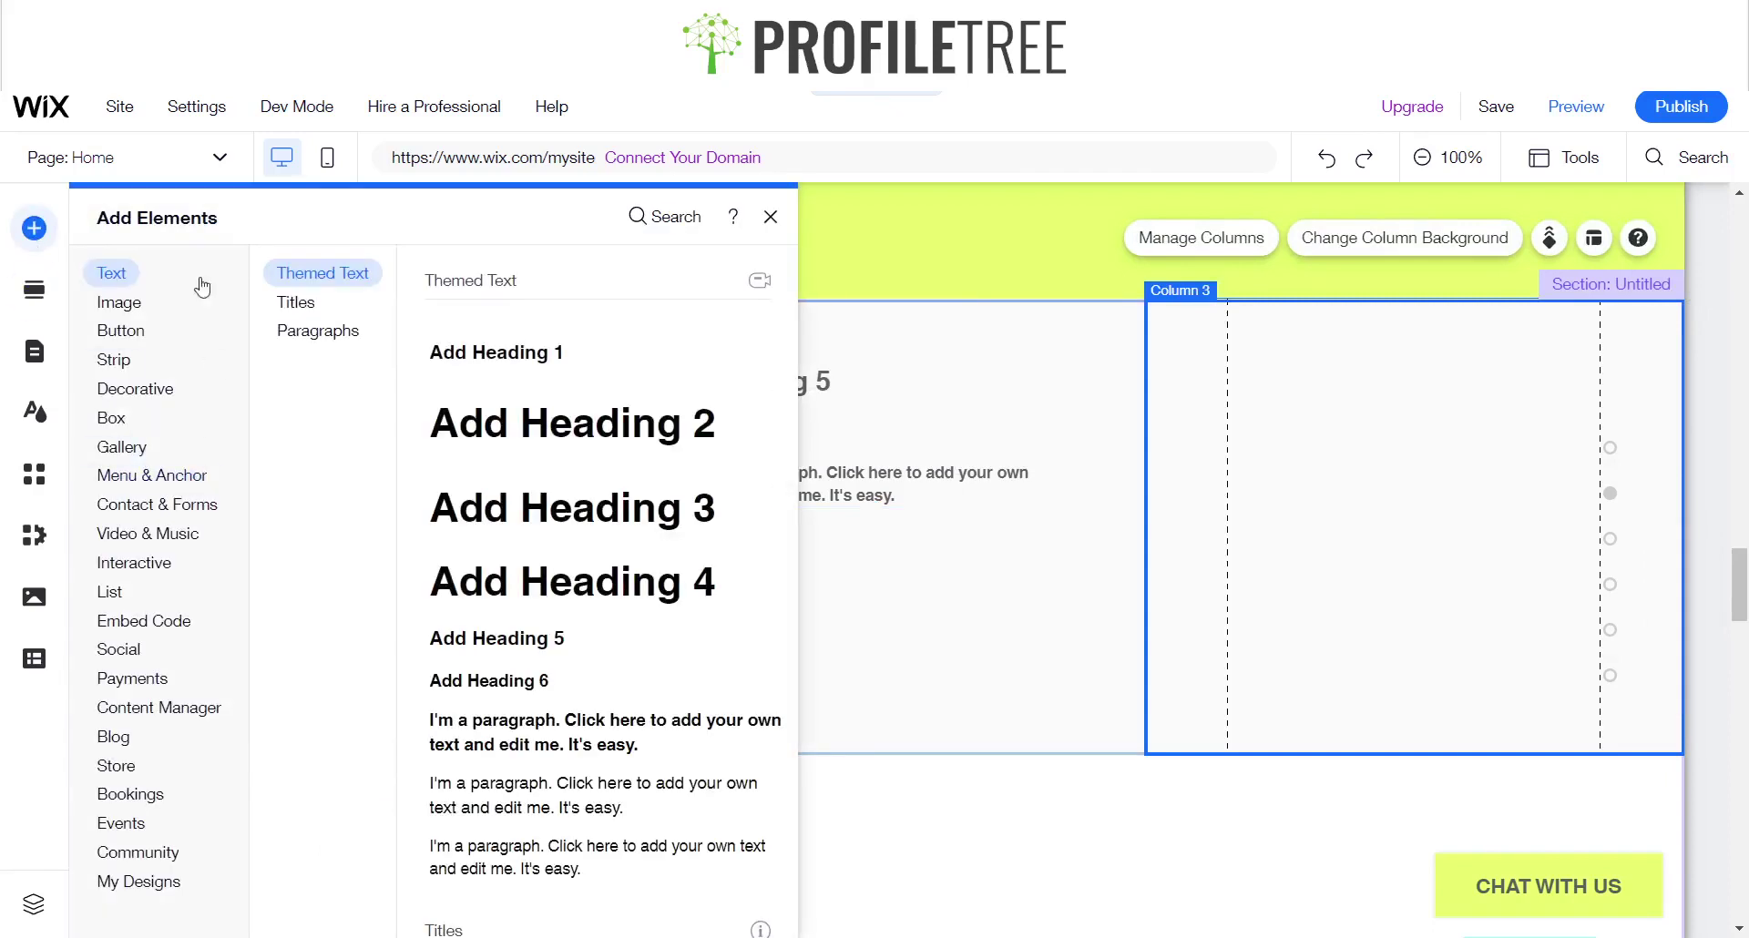
left_click(107, 561)
left_click(137, 851)
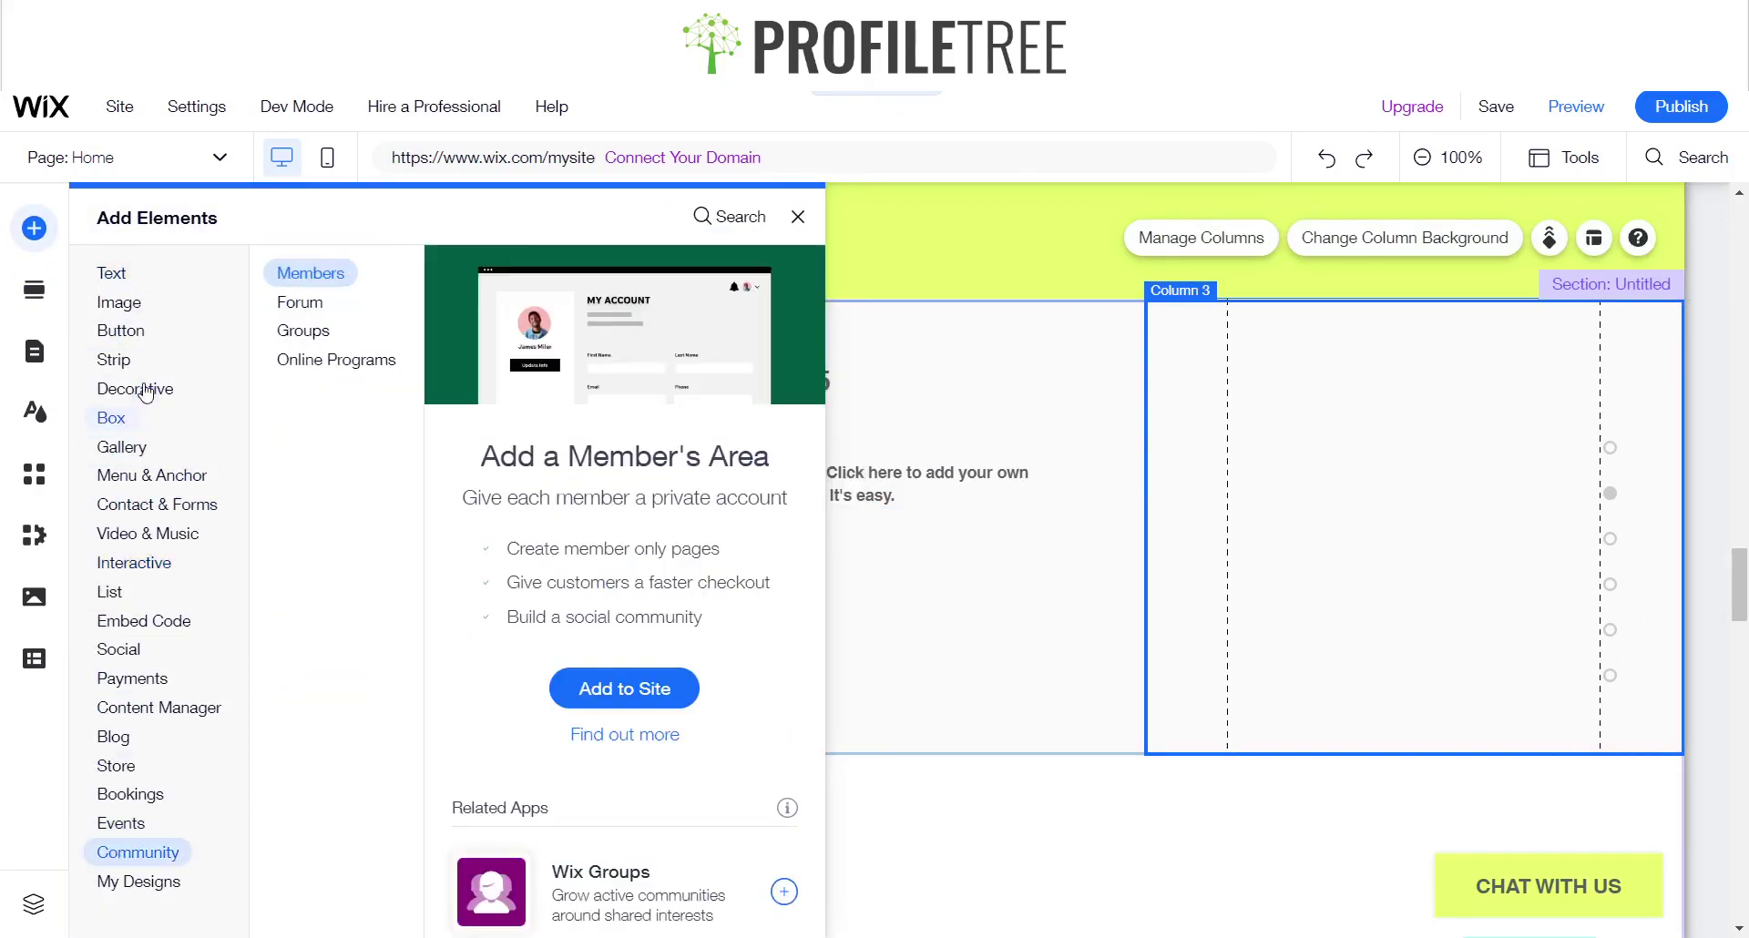
mouse_move(123, 336)
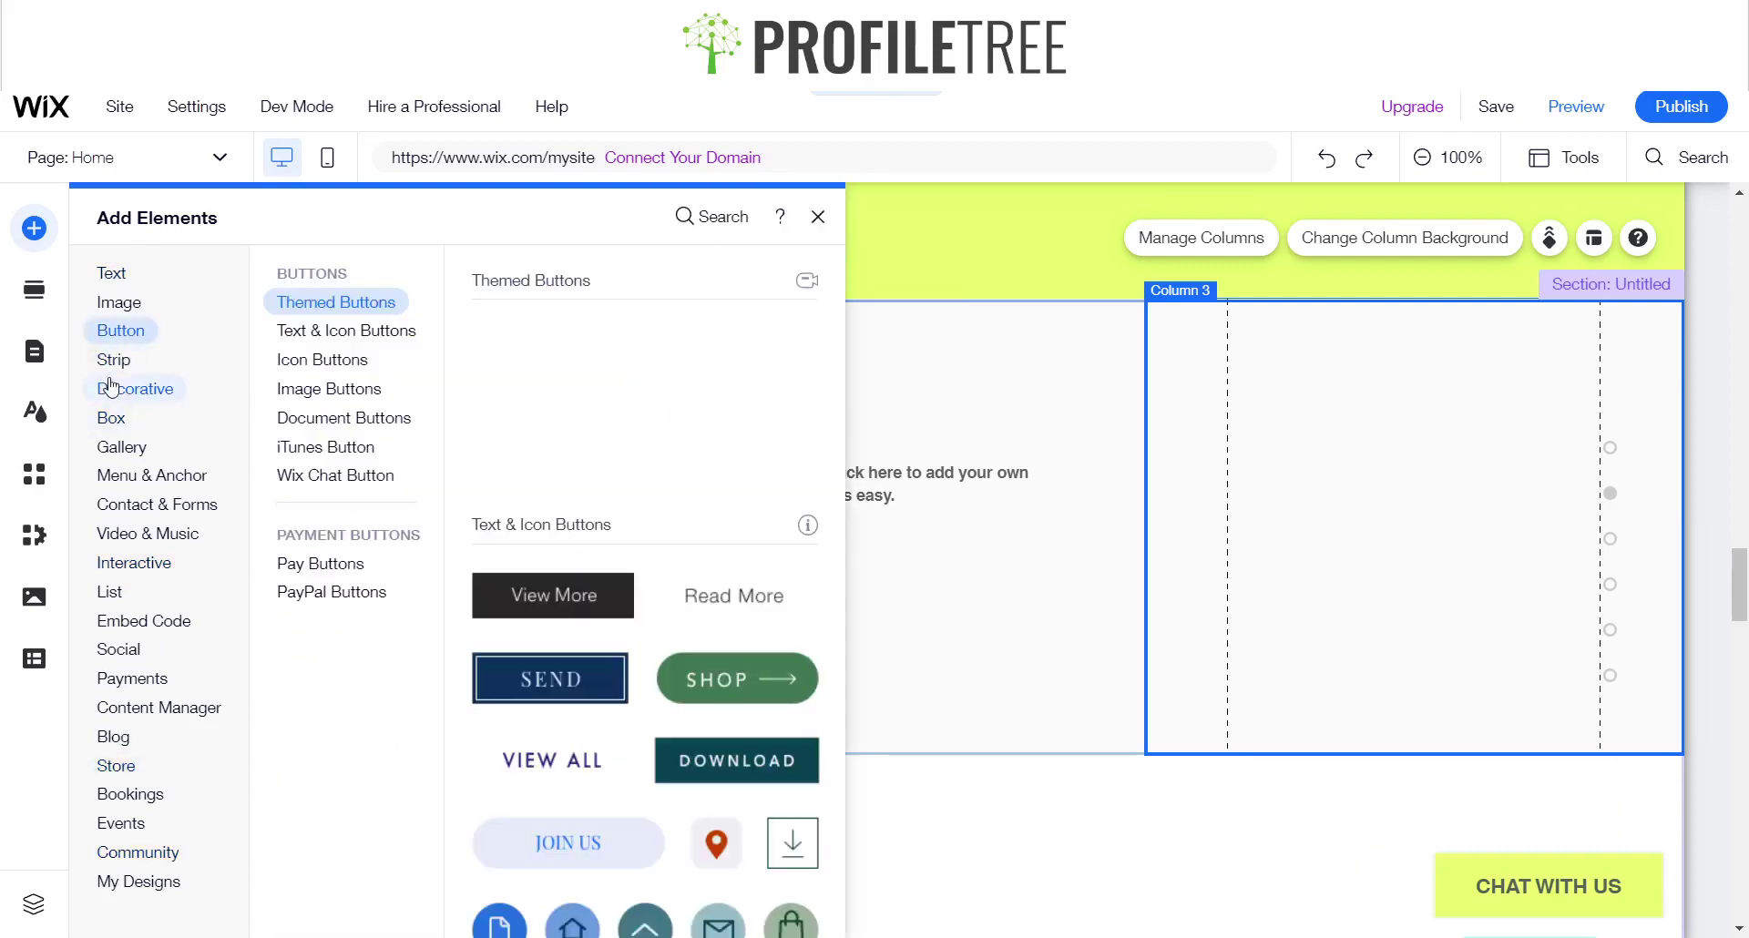
mouse_move(117, 456)
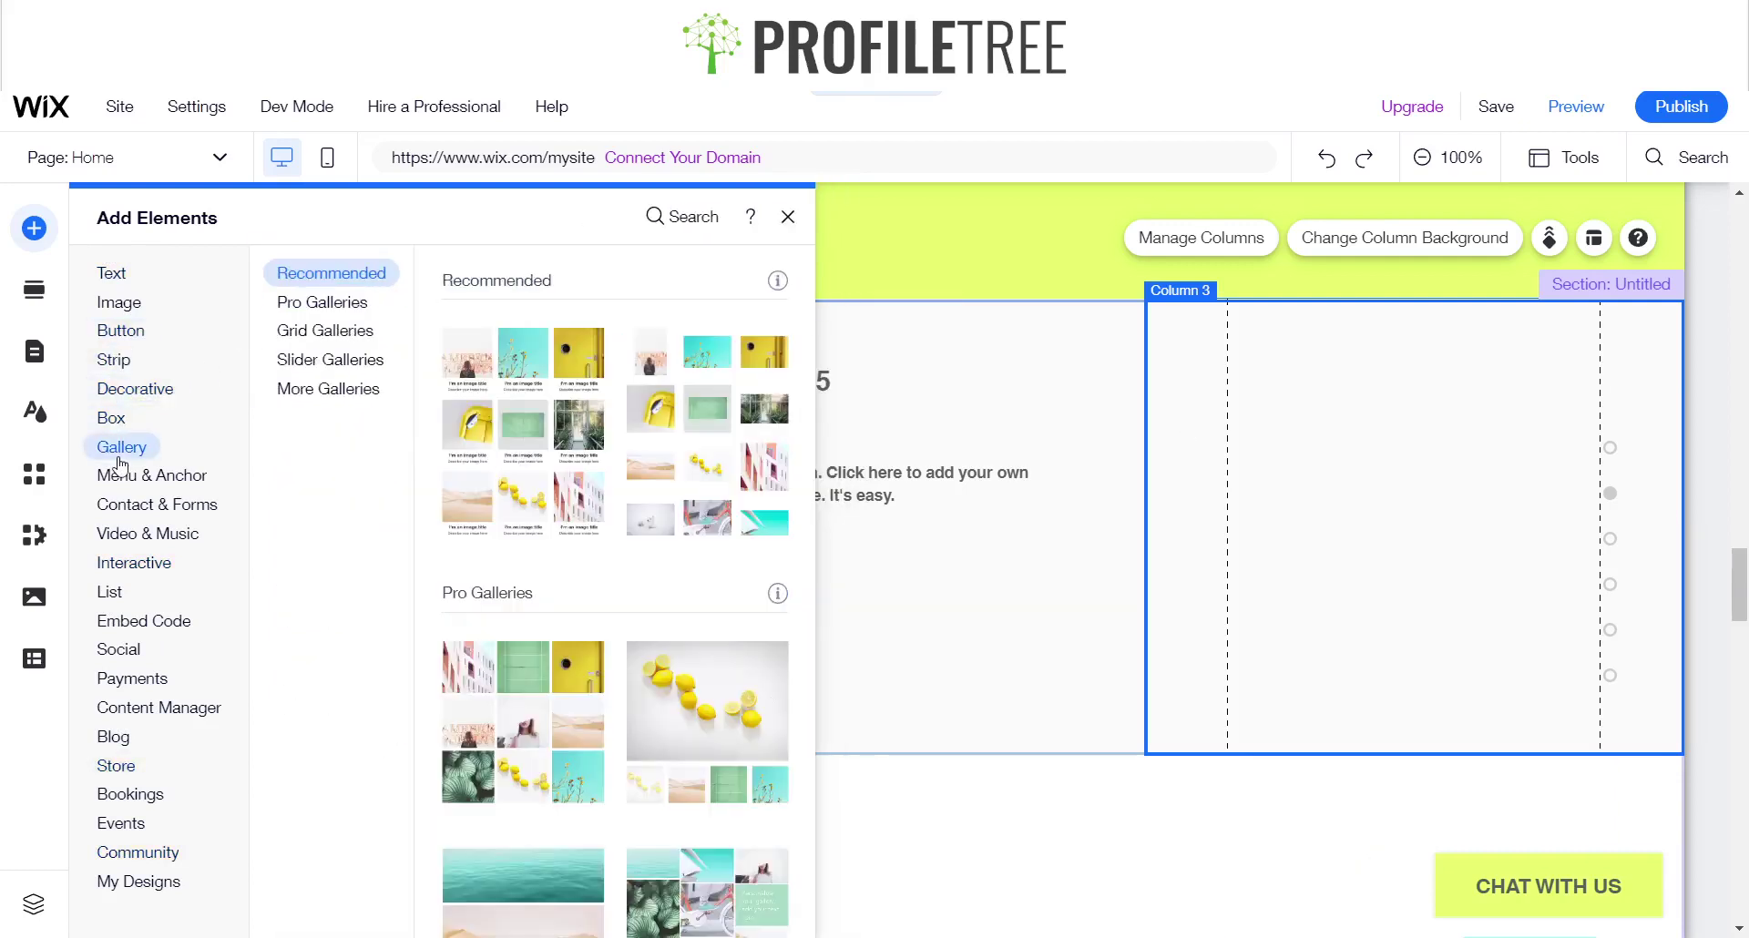
key("Escape")
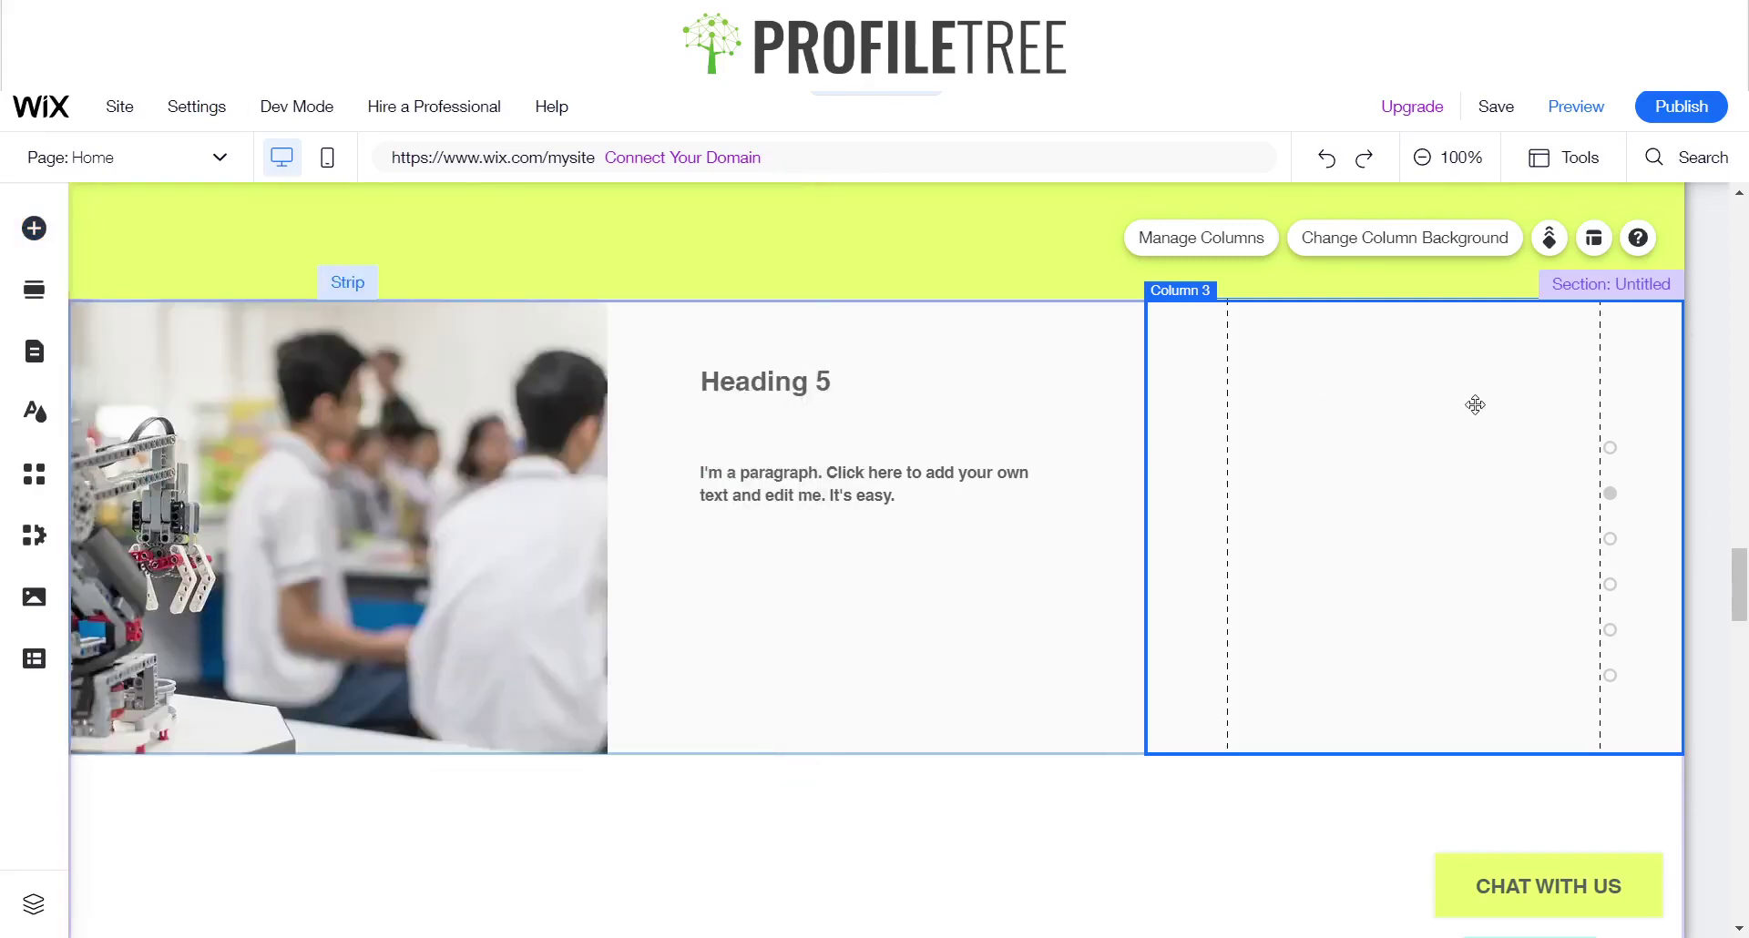
- Undo and redo to restore the Pro Gallery, then select it
key("ctrl+z")
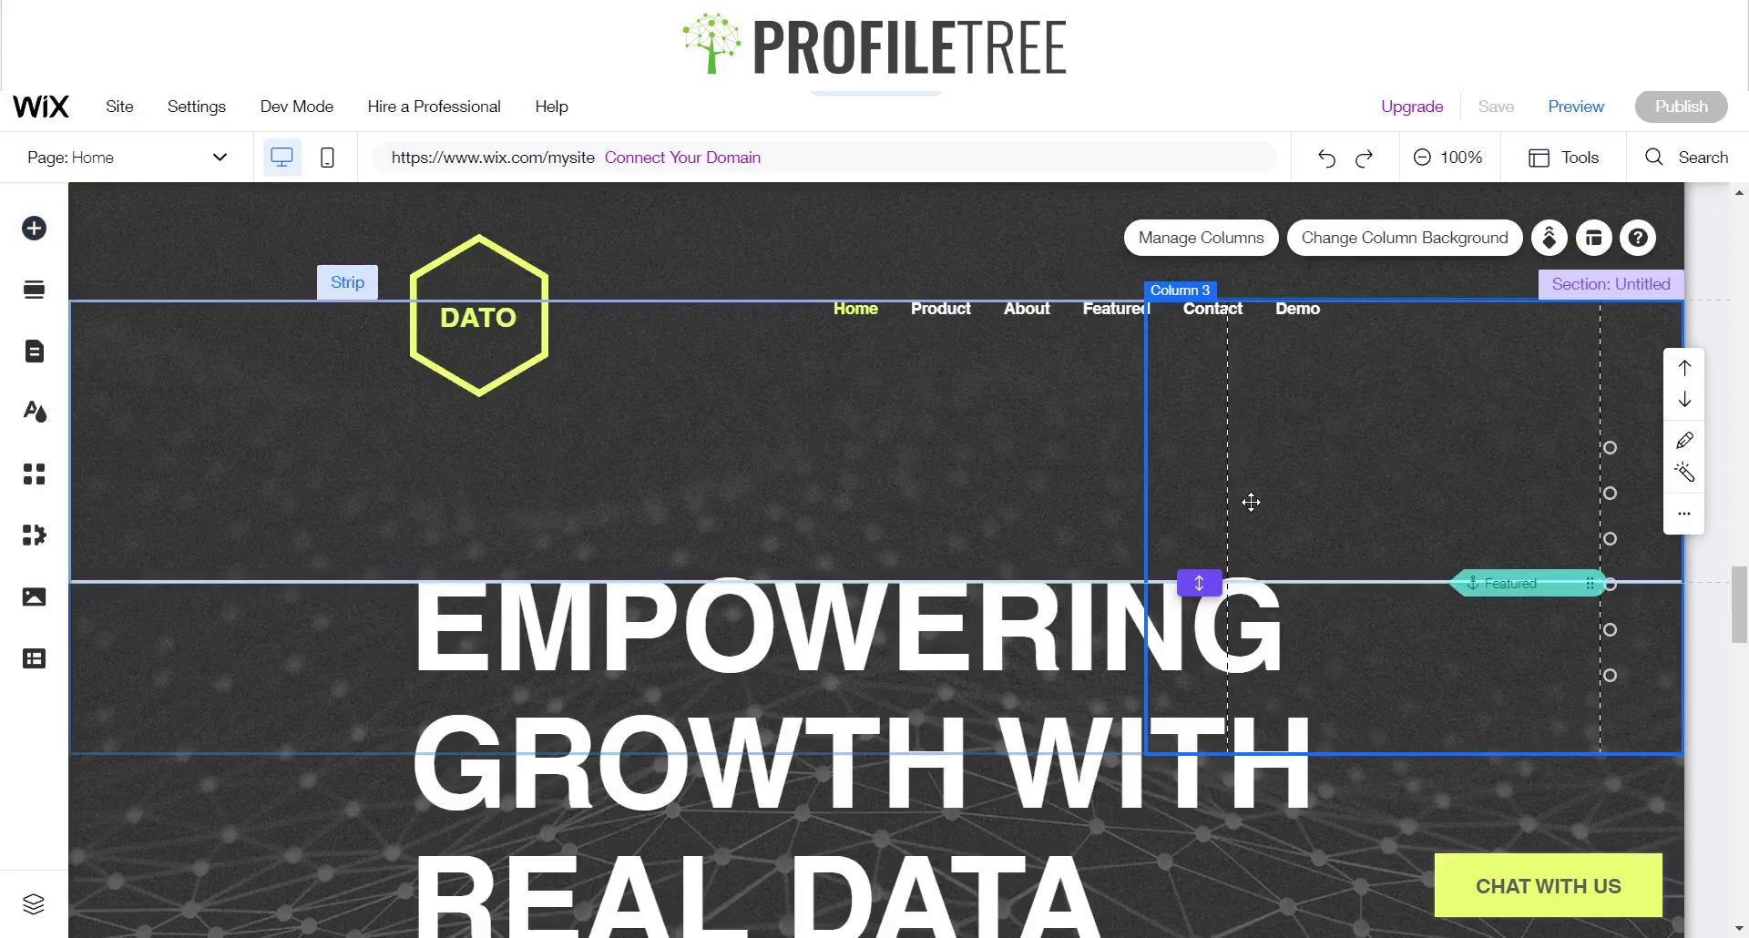
key("ctrl+y")
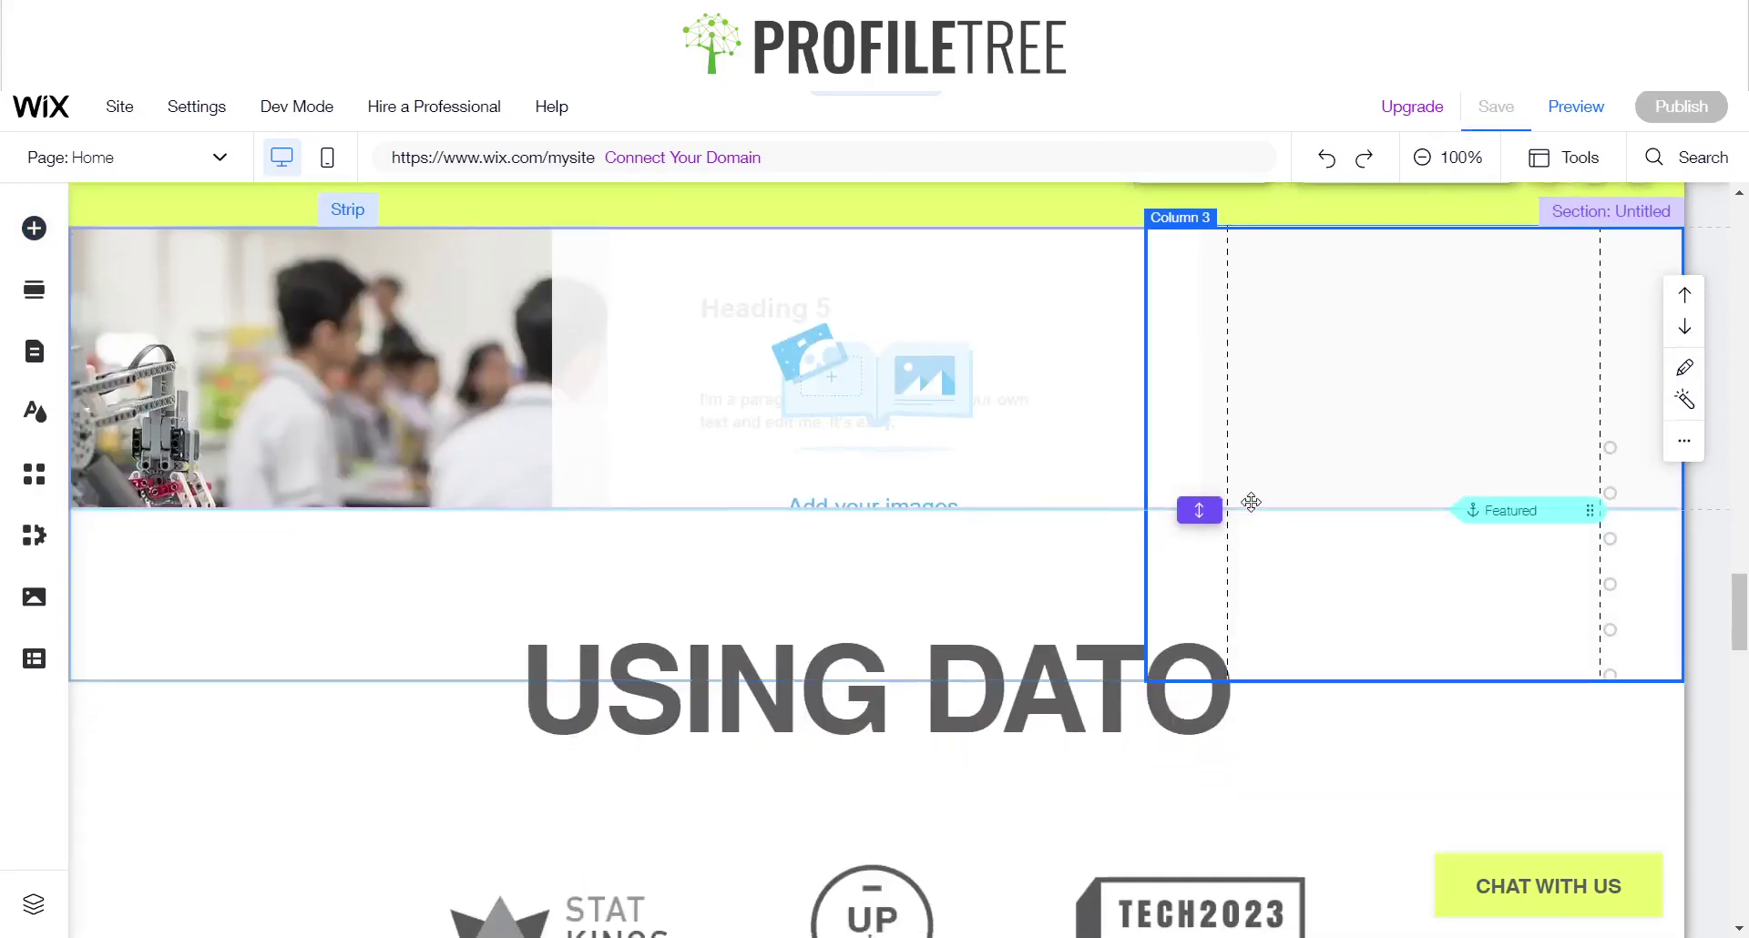
left_click(998, 526)
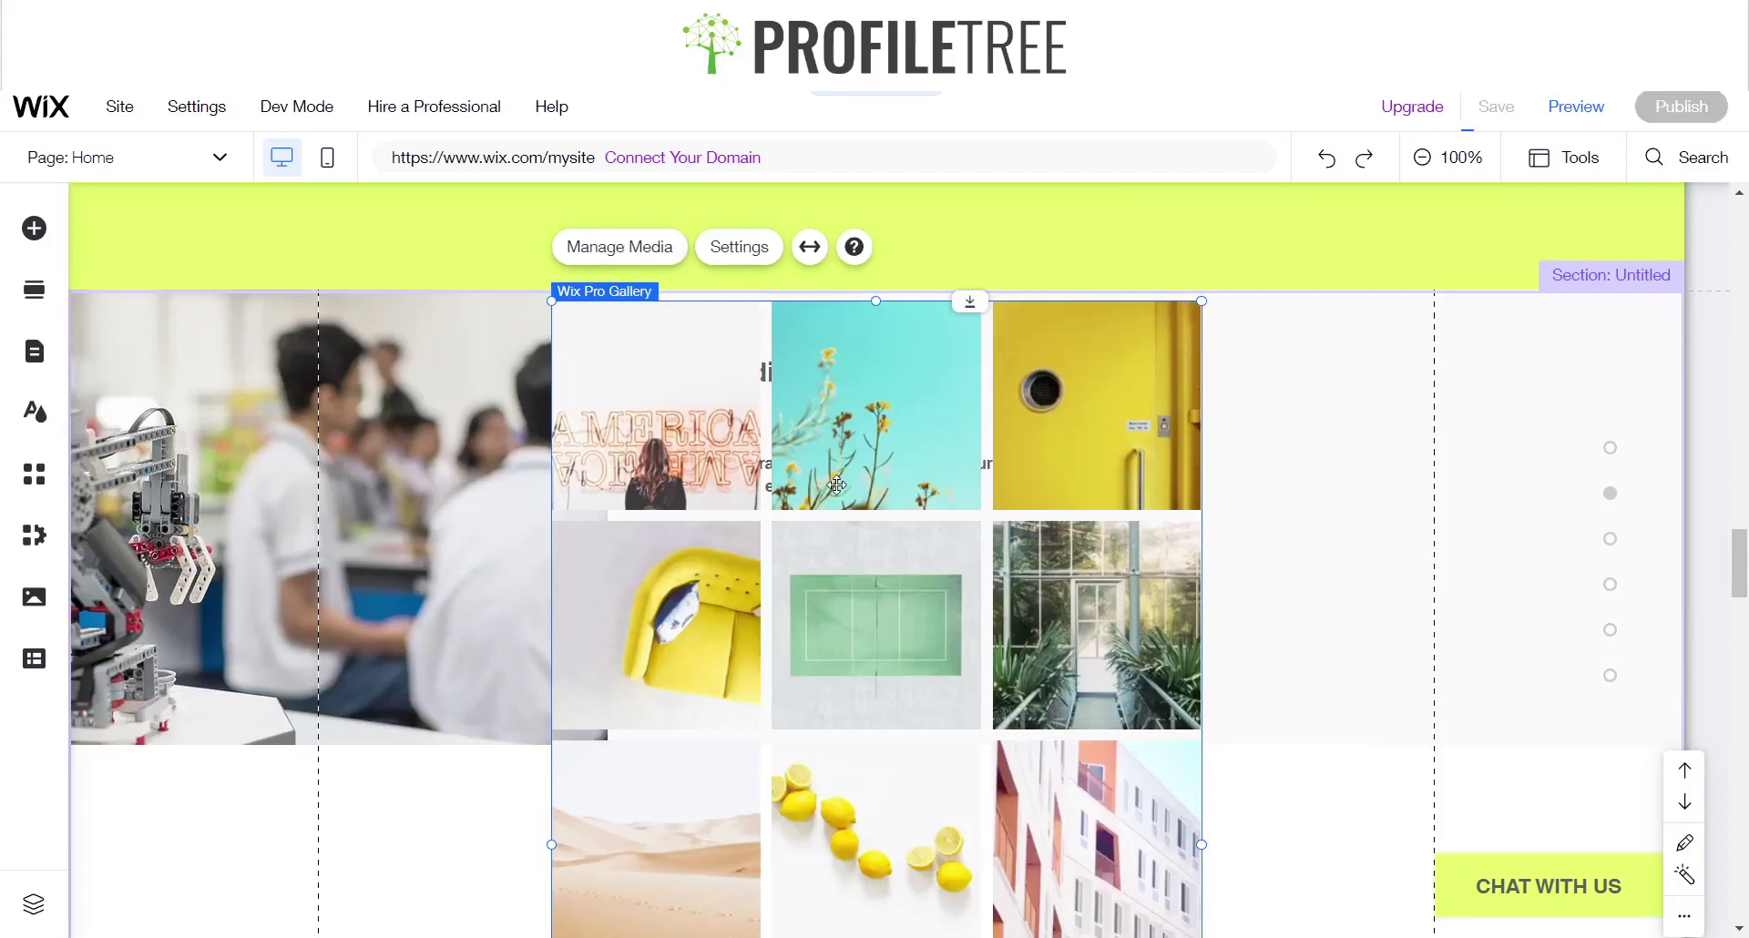
- Move the Pro Gallery into Column 3 and enlarge it to about 425 × 390
left_click_drag(837, 485, 1262, 474)
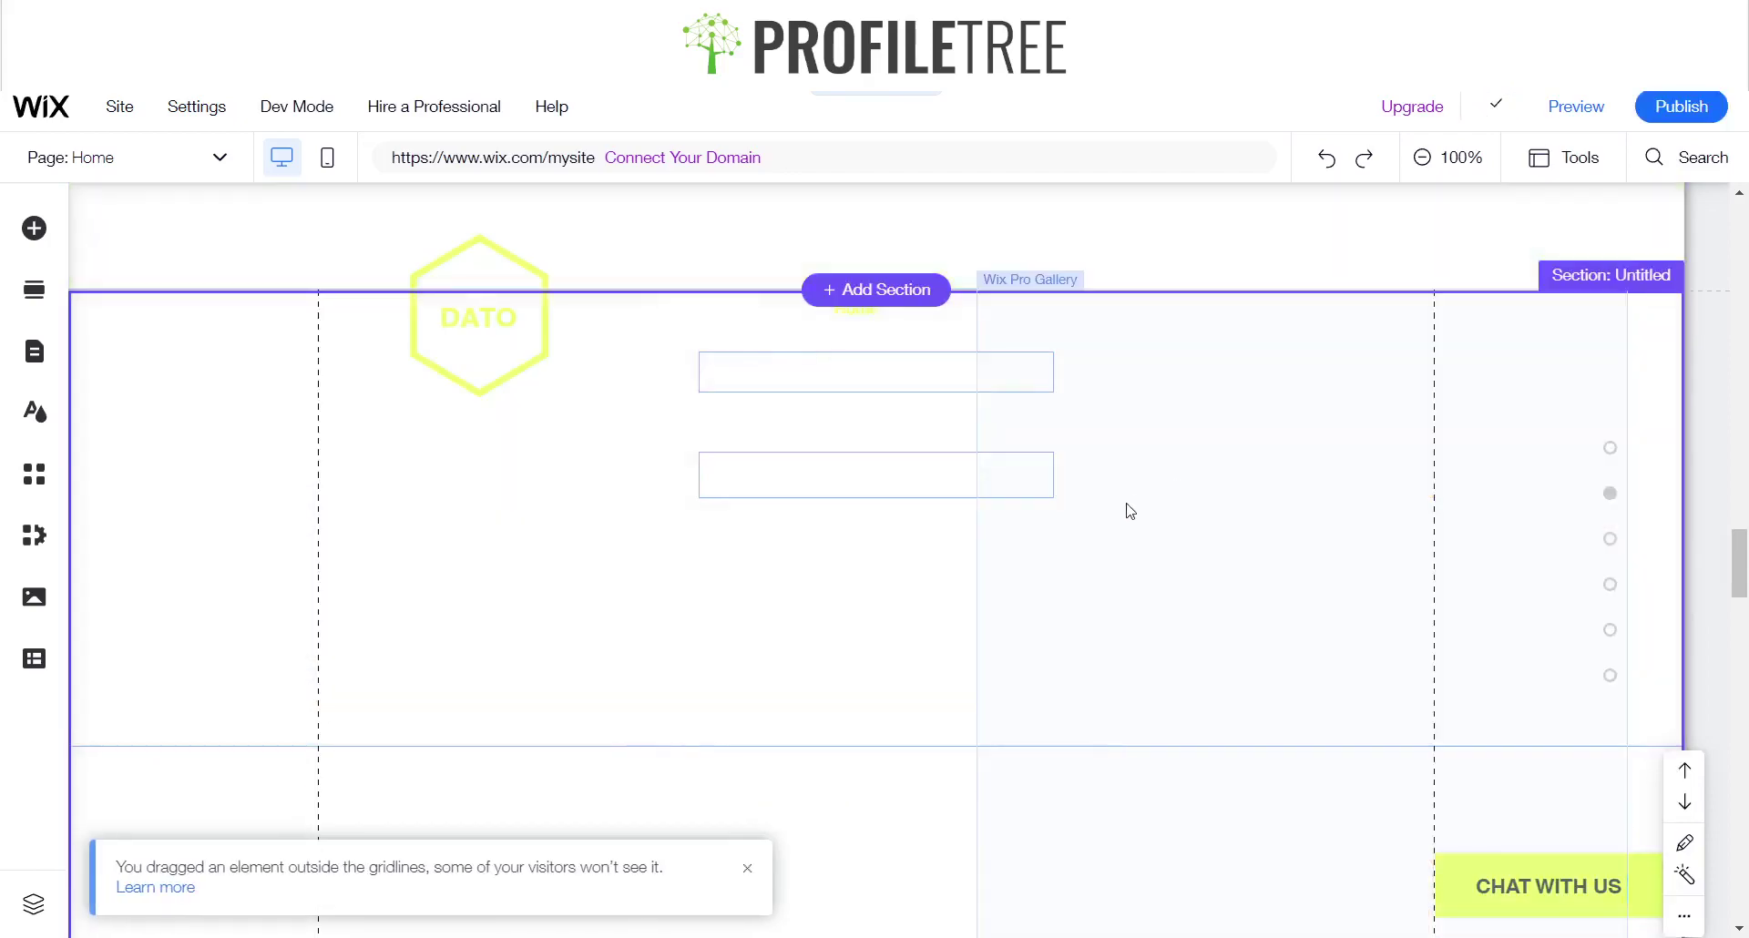
scroll(1265, 512, "down", 5)
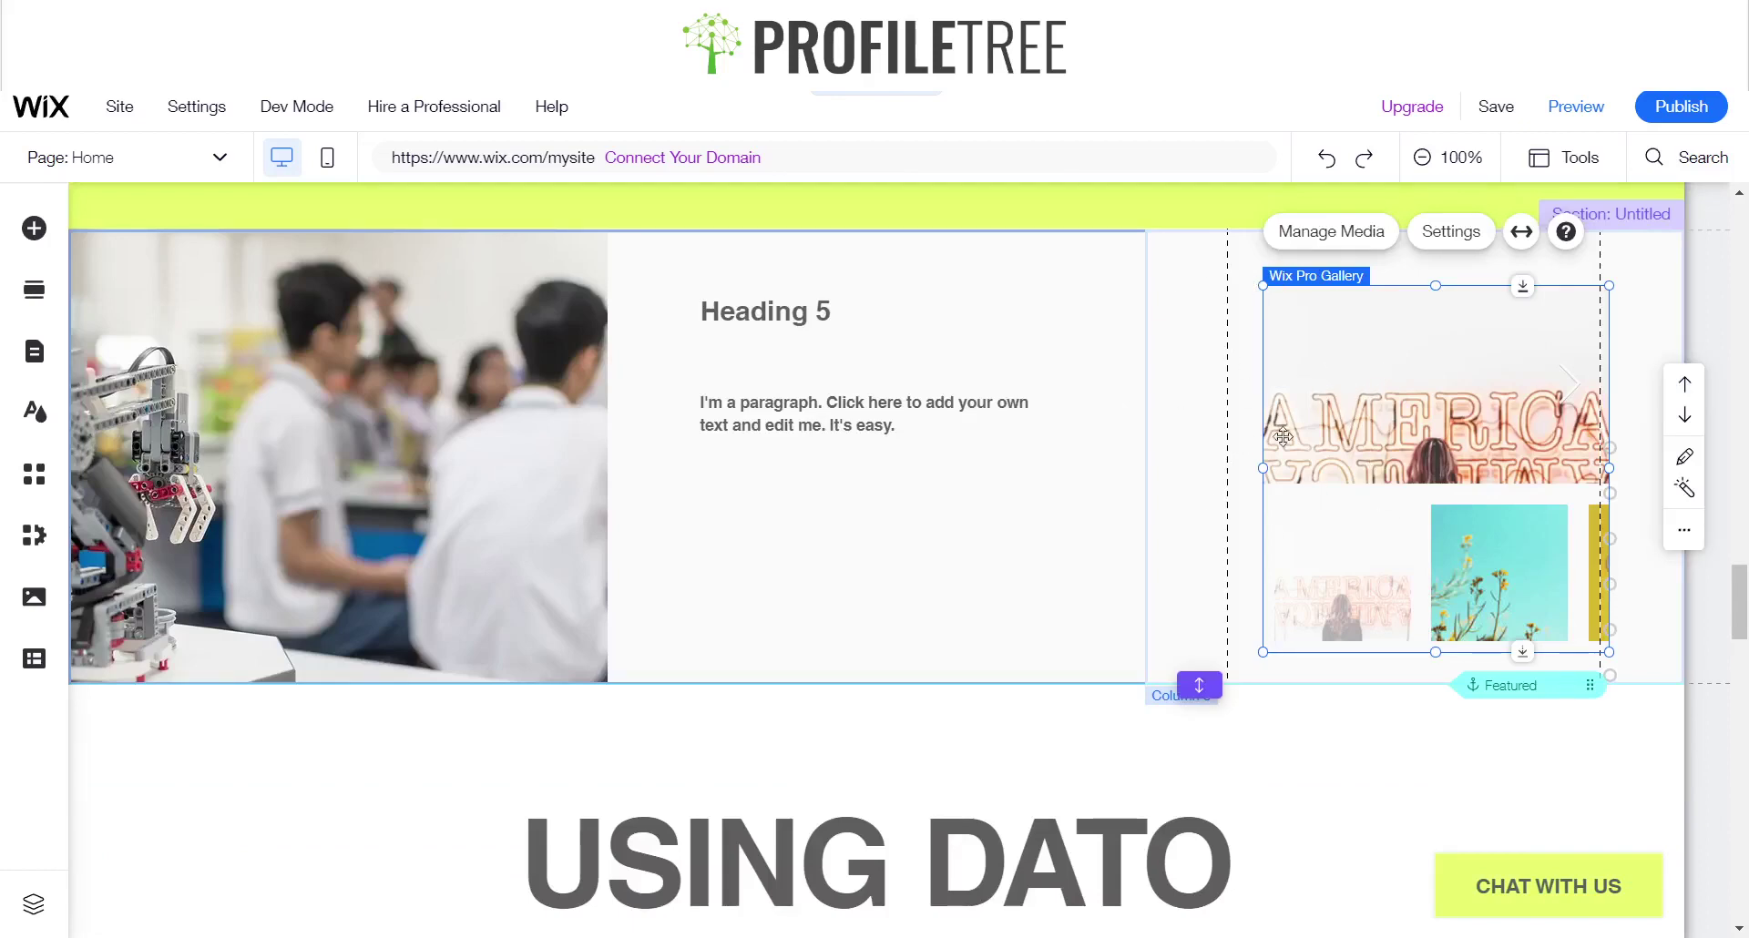
left_click_drag(1305, 437, 1346, 408)
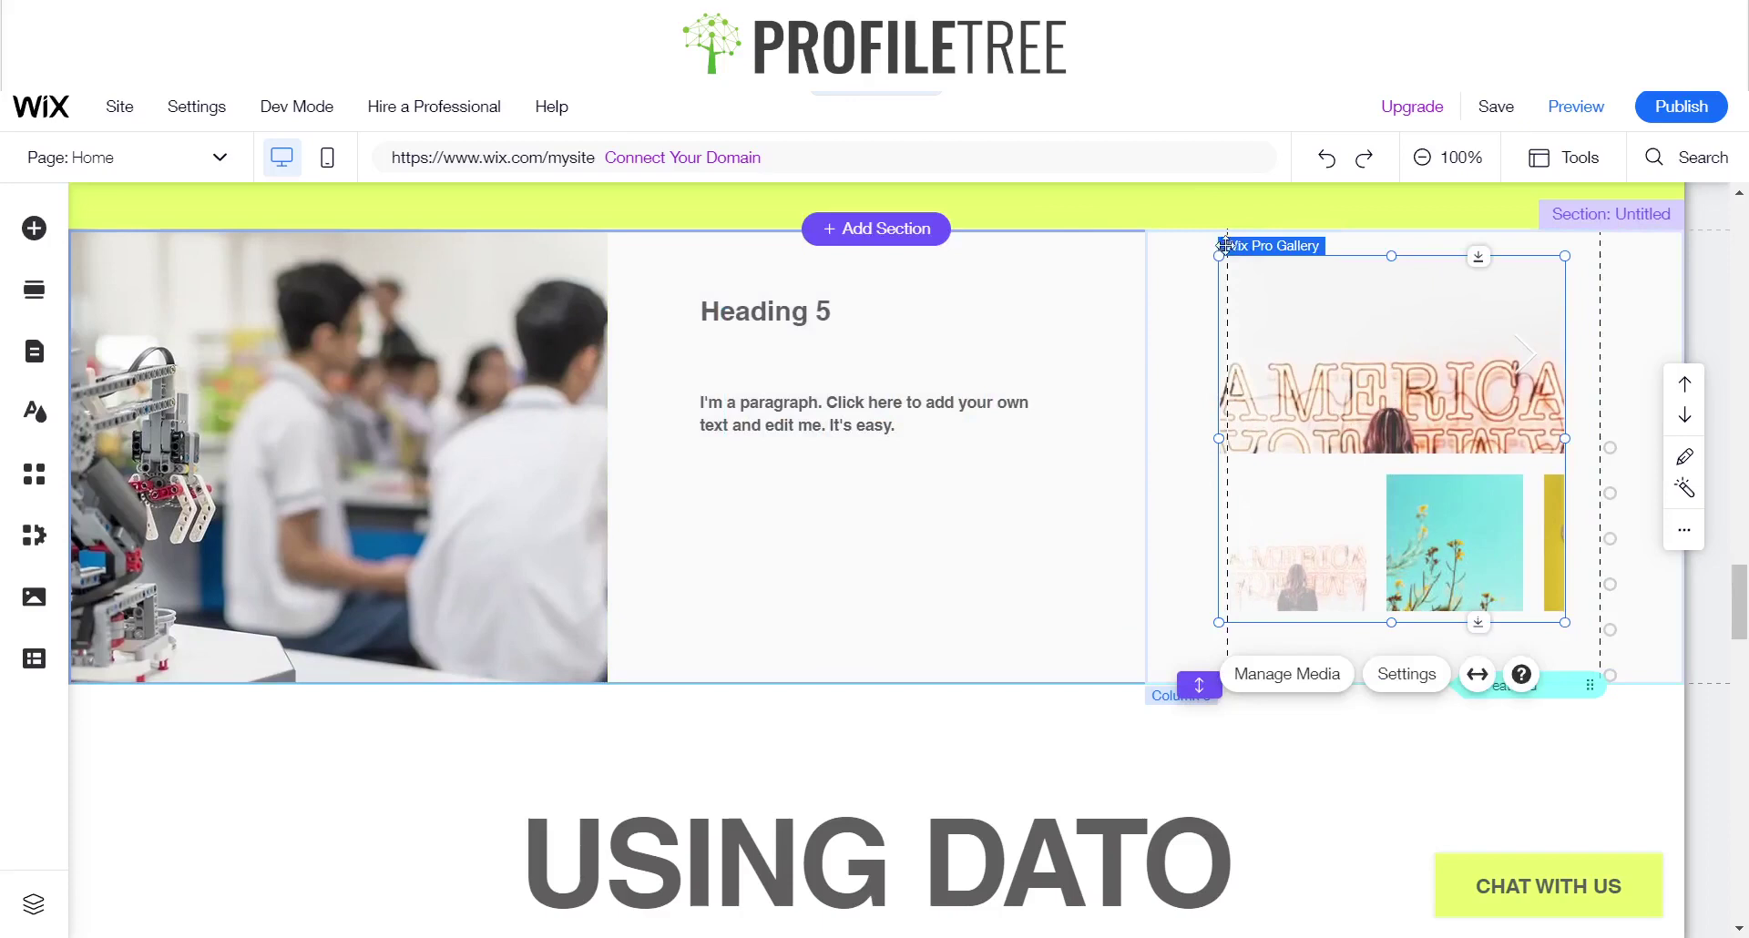
left_click_drag(1219, 255, 1148, 234)
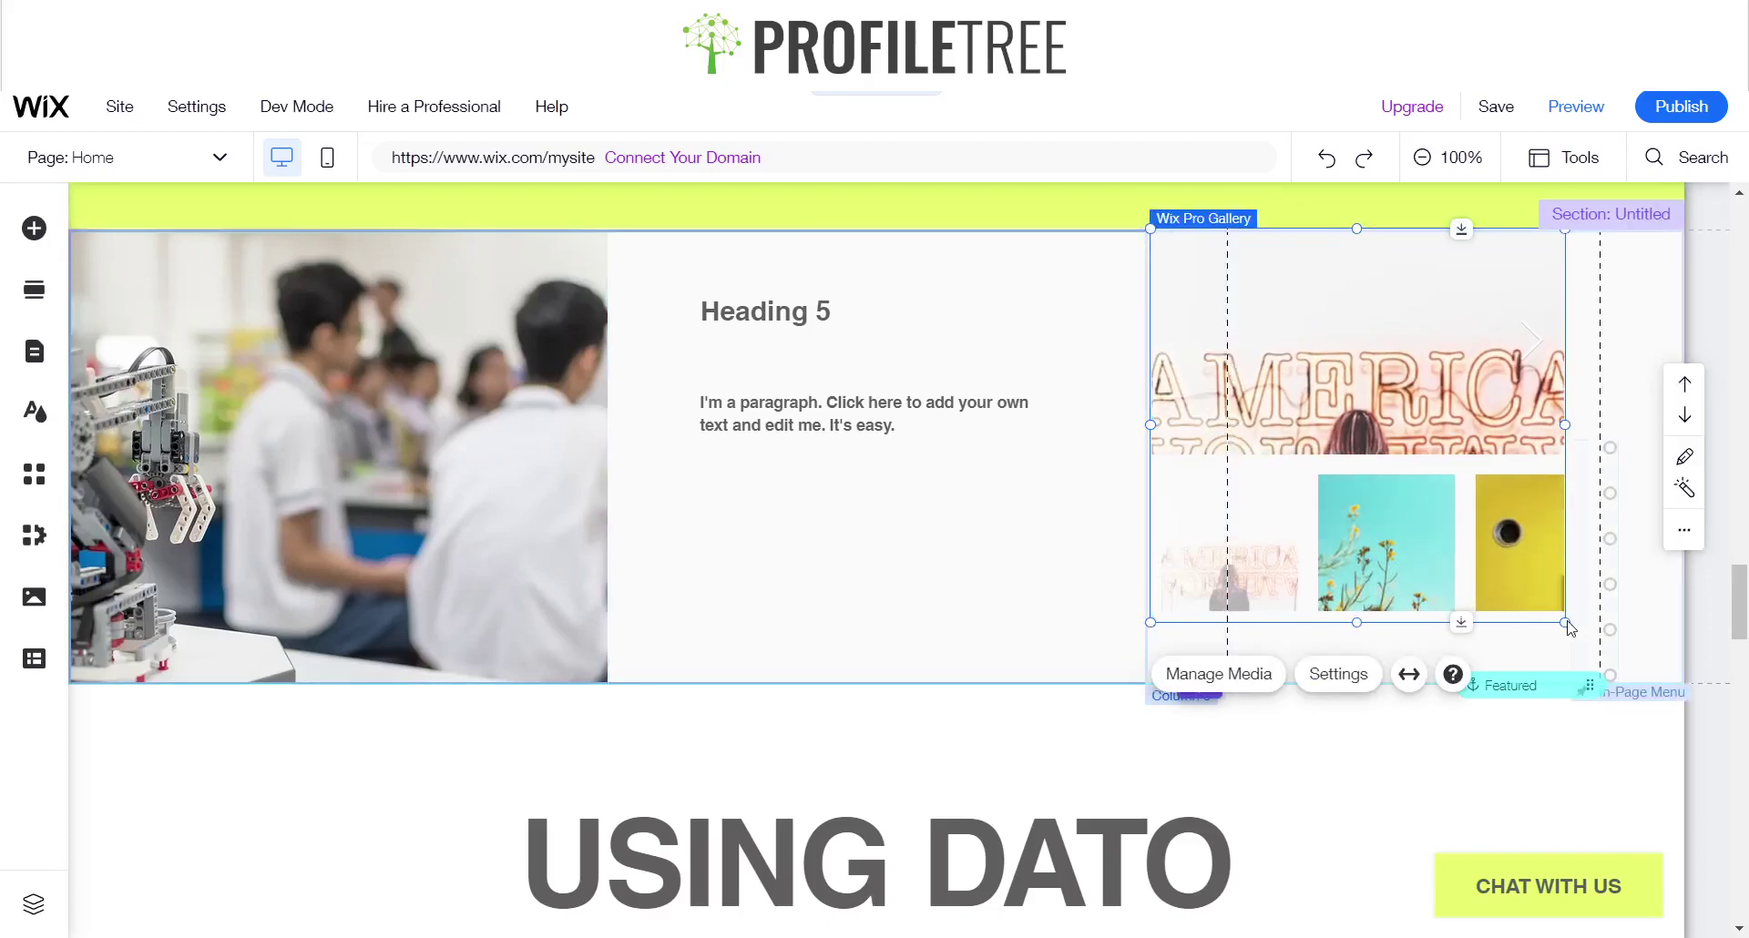
left_click_drag(1566, 622, 1652, 681)
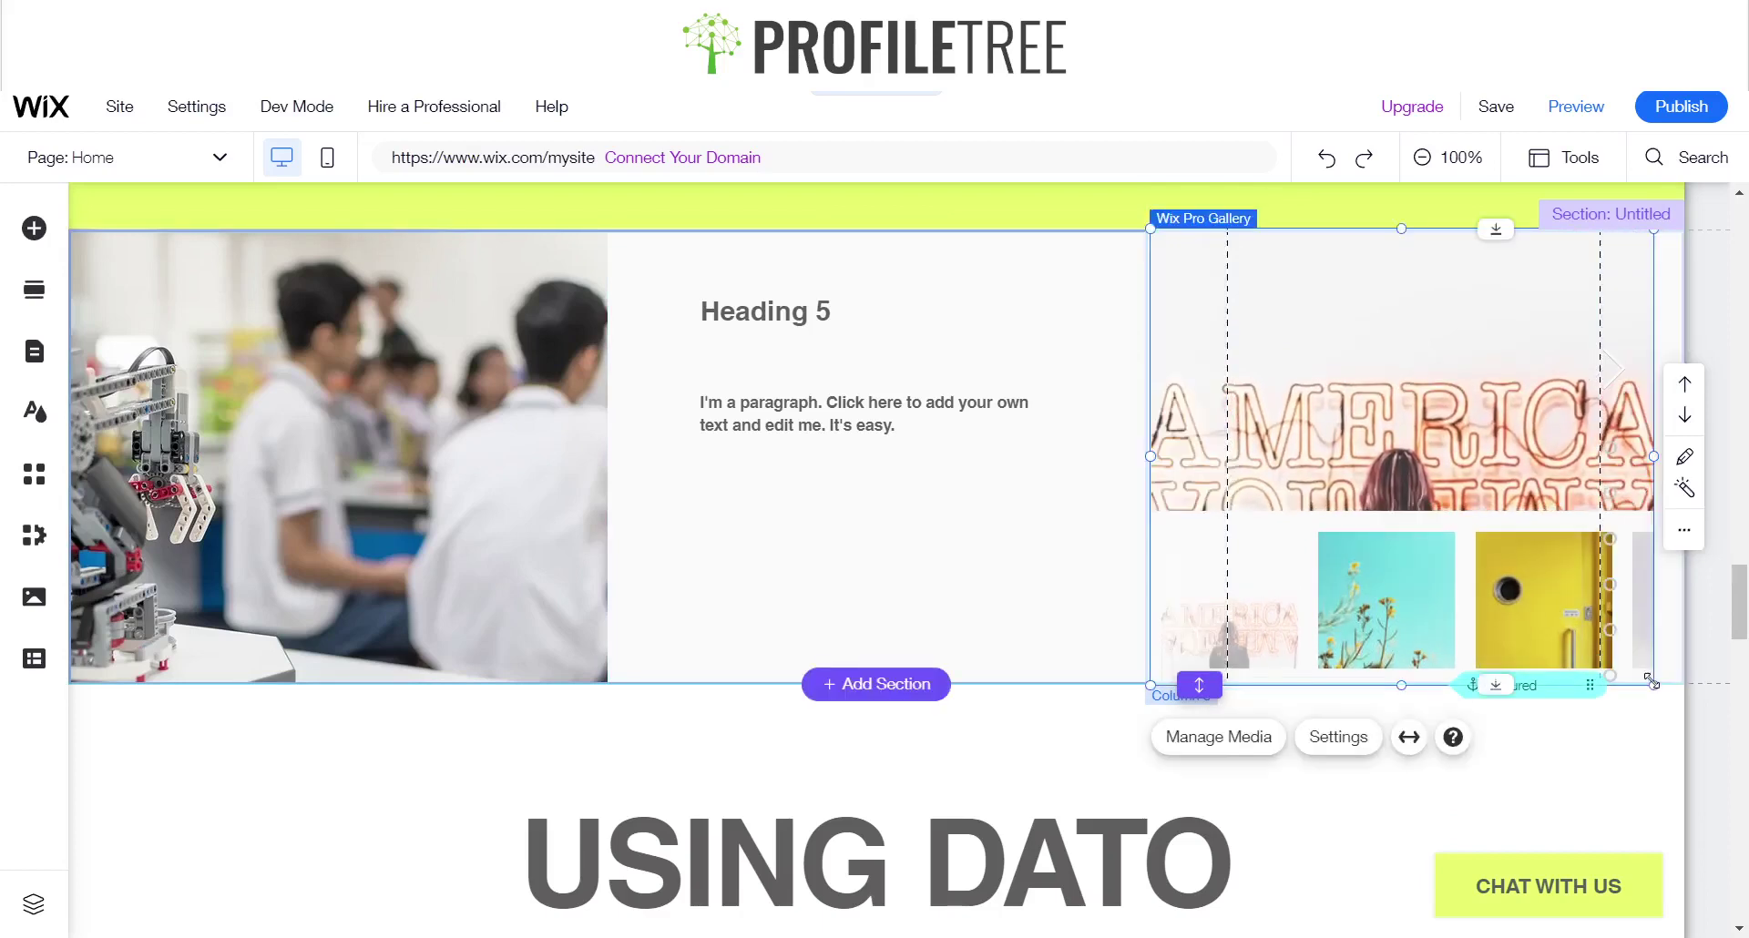
left_click(949, 599)
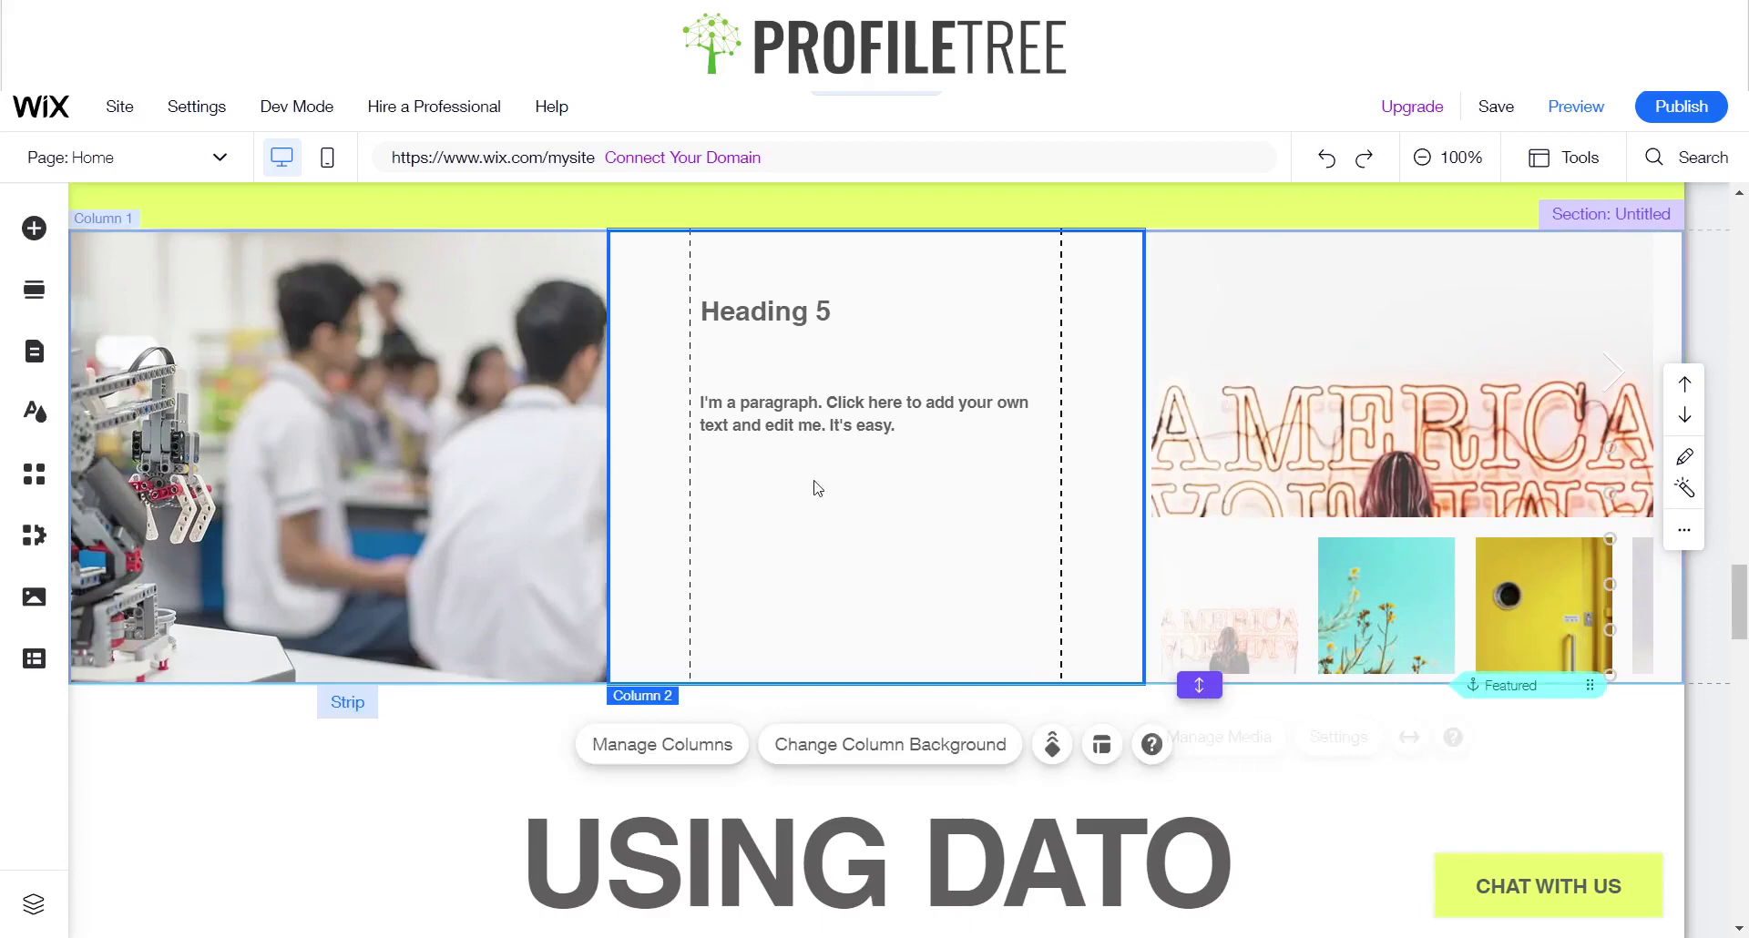
- Preview the site and scroll over the photo, heading-and-paragraph, and gallery columns
left_click(1571, 128)
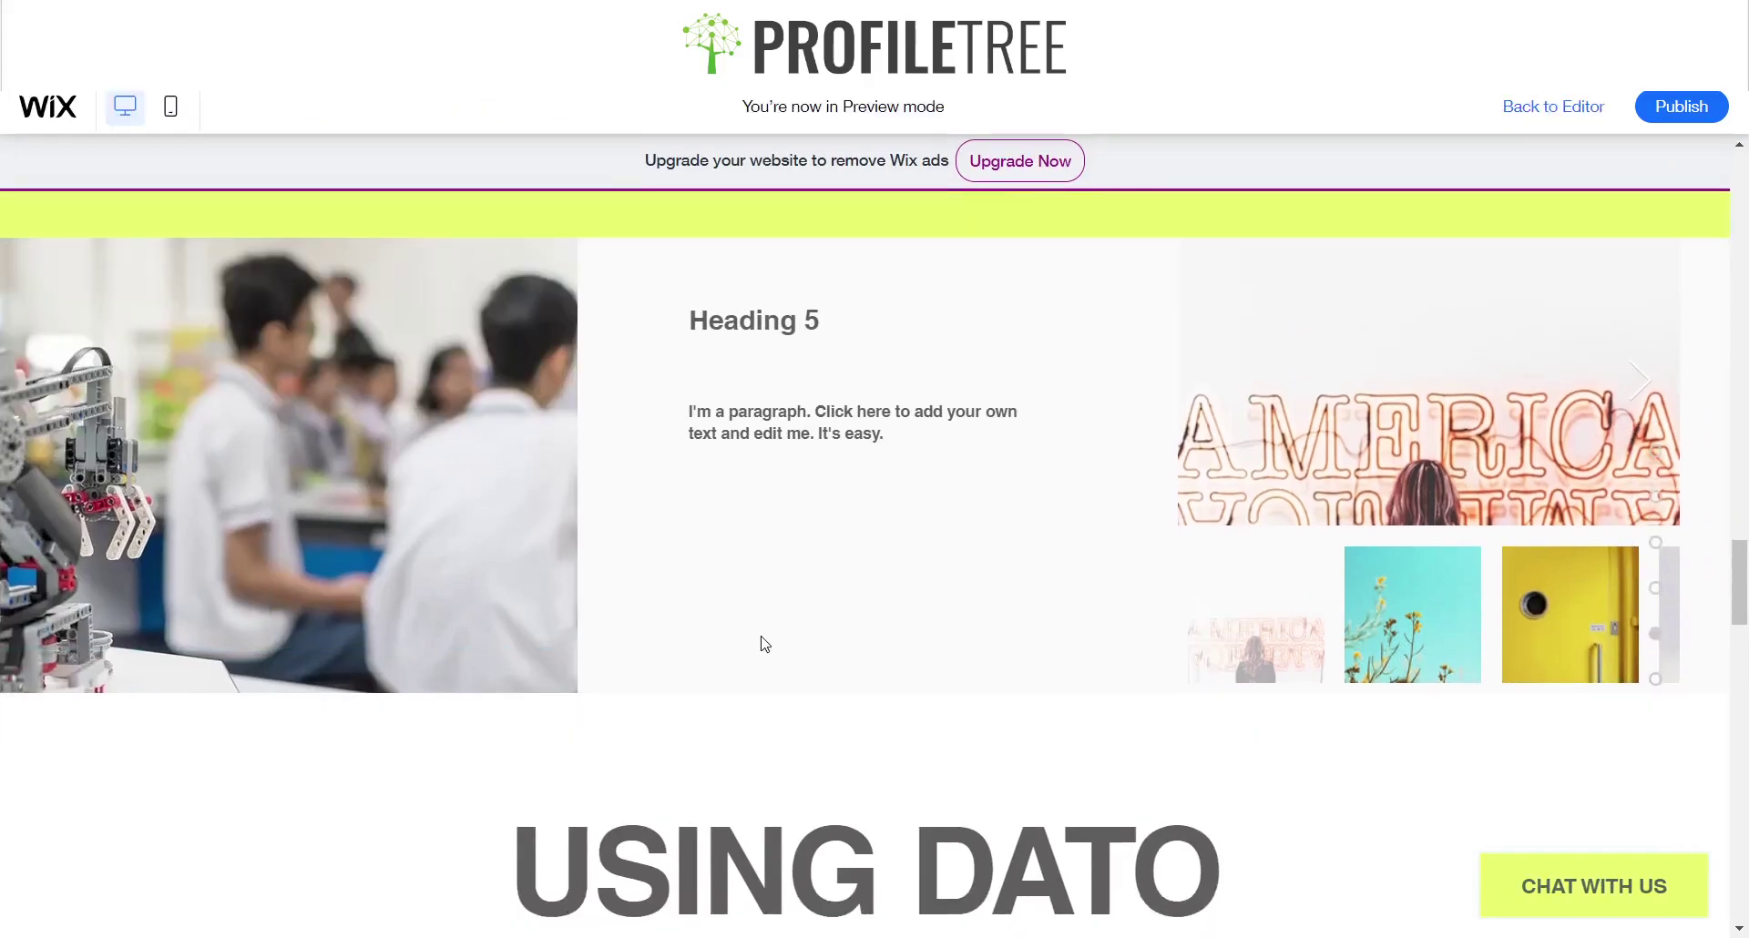
scroll(766, 644, "up", 3)
scroll(1139, 547, "down", 5)
scroll(1527, 442, "up", 5)
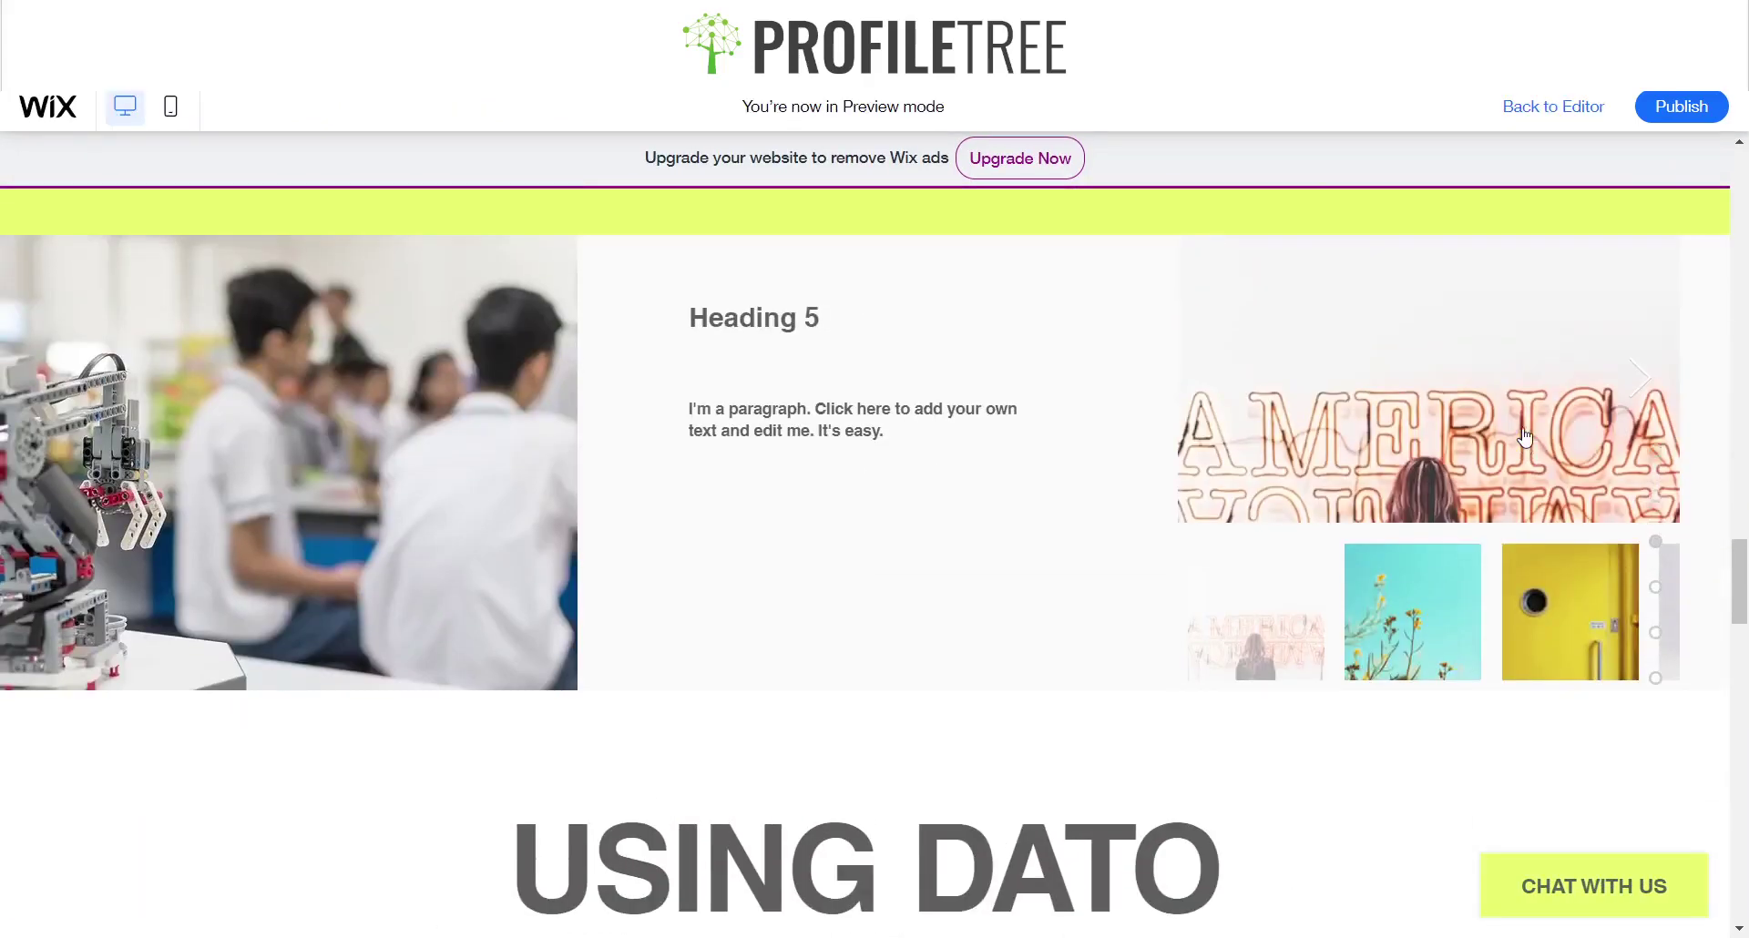